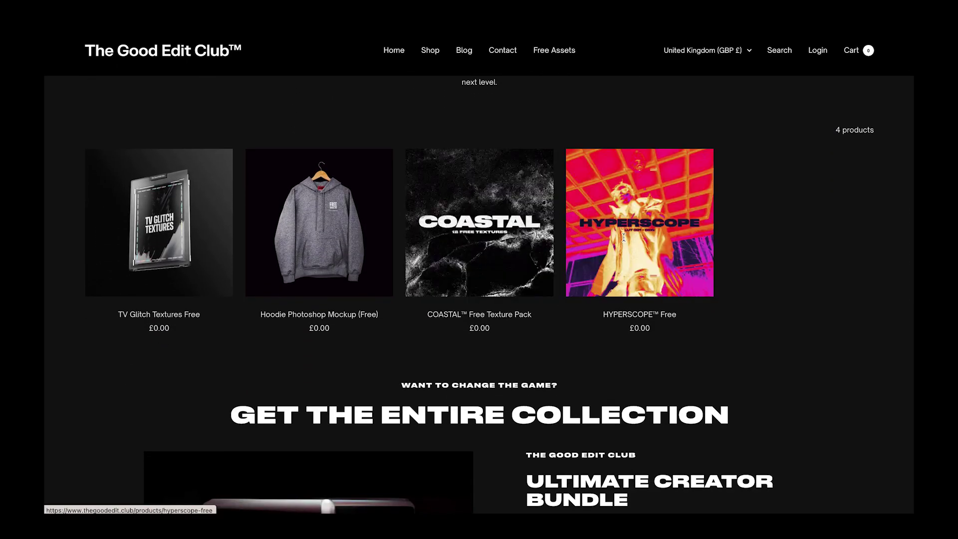
{"action": "scroll", "coordinate": [507, 381], "scroll_direction": "down", "scroll_amount": 5}
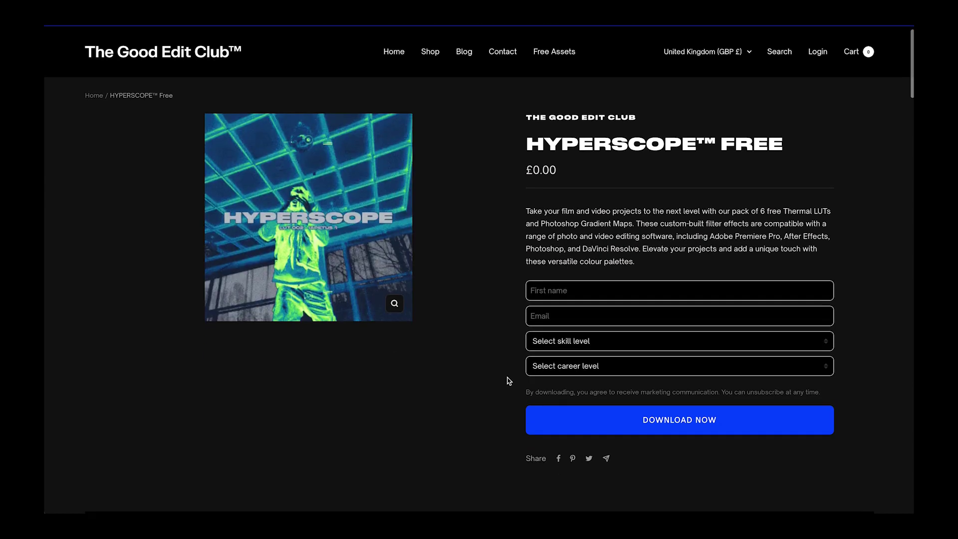
{"action": "scroll", "coordinate": [507, 381], "scroll_direction": "down", "scroll_amount": 2}
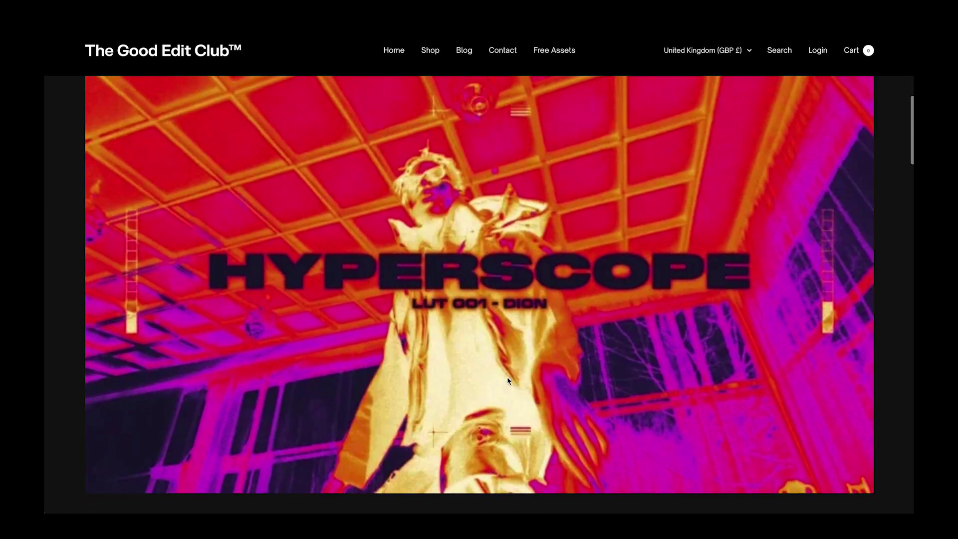
{"action": "scroll", "coordinate": [507, 381], "scroll_direction": "down", "scroll_amount": 4}
{"action": "scroll", "coordinate": [507, 381], "scroll_direction": "down", "scroll_amount": 1}
{"action": "scroll", "coordinate": [506, 378], "scroll_direction": "down", "scroll_amount": 1}
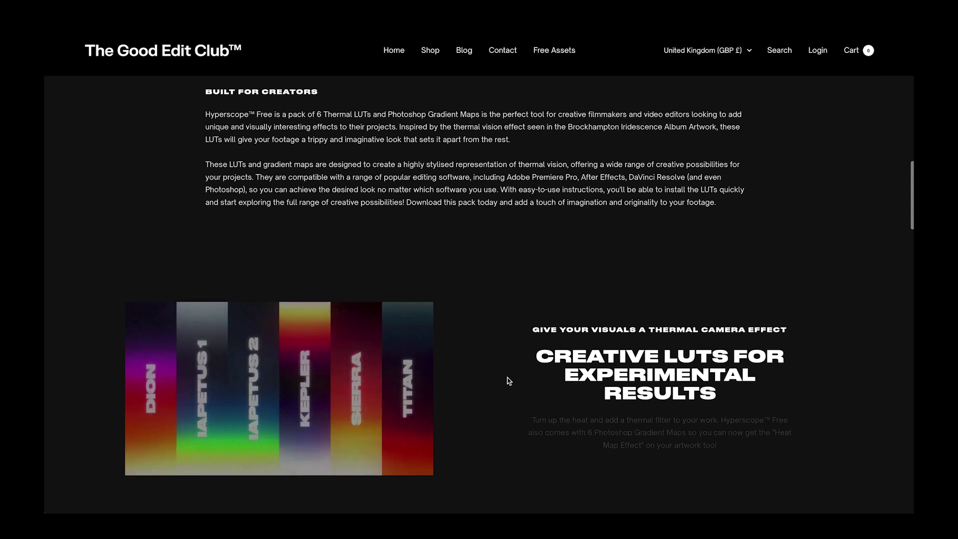
{"action": "scroll", "coordinate": [507, 377], "scroll_direction": "down", "scroll_amount": 1}
{"action": "scroll", "coordinate": [507, 377], "scroll_direction": "down", "scroll_amount": 1}
{"action": "scroll", "coordinate": [507, 381], "scroll_direction": "down", "scroll_amount": 2}
{"action": "scroll", "coordinate": [506, 380], "scroll_direction": "down", "scroll_amount": 1}
{"action": "scroll", "coordinate": [507, 381], "scroll_direction": "down", "scroll_amount": 2}
{"action": "scroll", "coordinate": [507, 381], "scroll_direction": "down", "scroll_amount": 3}
{"action": "scroll", "coordinate": [507, 382], "scroll_direction": "down", "scroll_amount": 2}
{"action": "scroll", "coordinate": [507, 381], "scroll_direction": "down", "scroll_amount": 1}
{"action": "scroll", "coordinate": [580, 394], "scroll_direction": "down", "scroll_amount": 2}
Go to the HYPERSCOPE LUTs Vol 1 product page from the Get The Full Collection section
{"action": "left_click", "coordinate": [580, 395]}
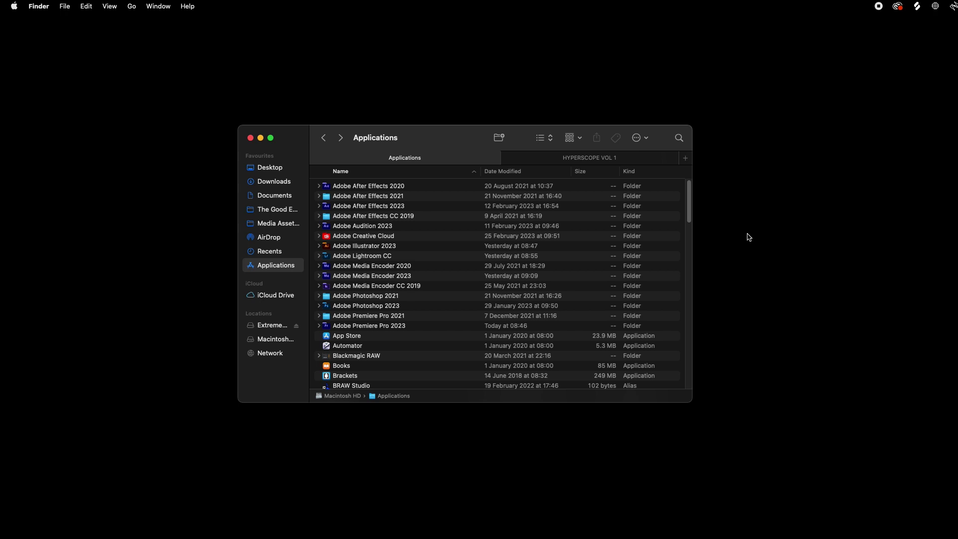
{"action": "left_click", "coordinate": [631, 164]}
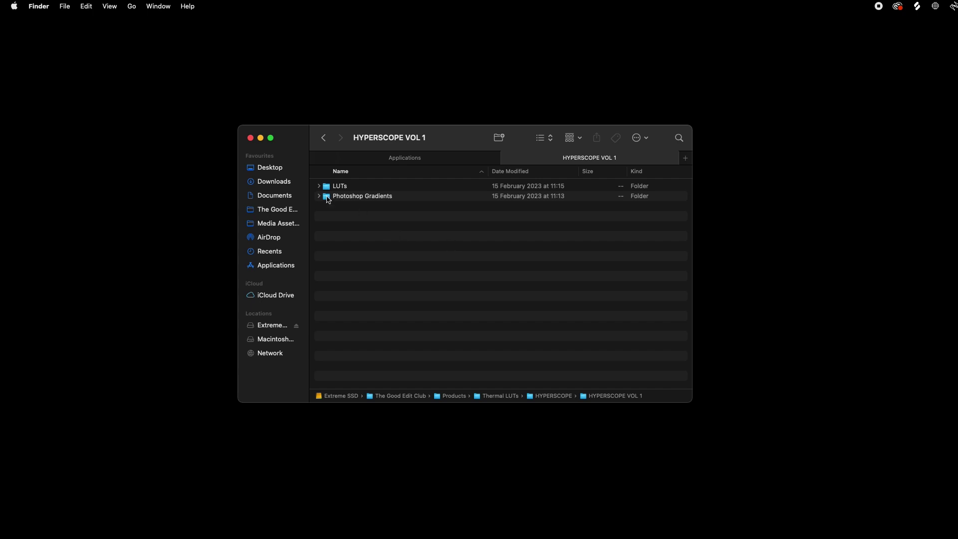
{"action": "left_click", "coordinate": [319, 186]}
{"action": "left_click", "coordinate": [320, 216]}
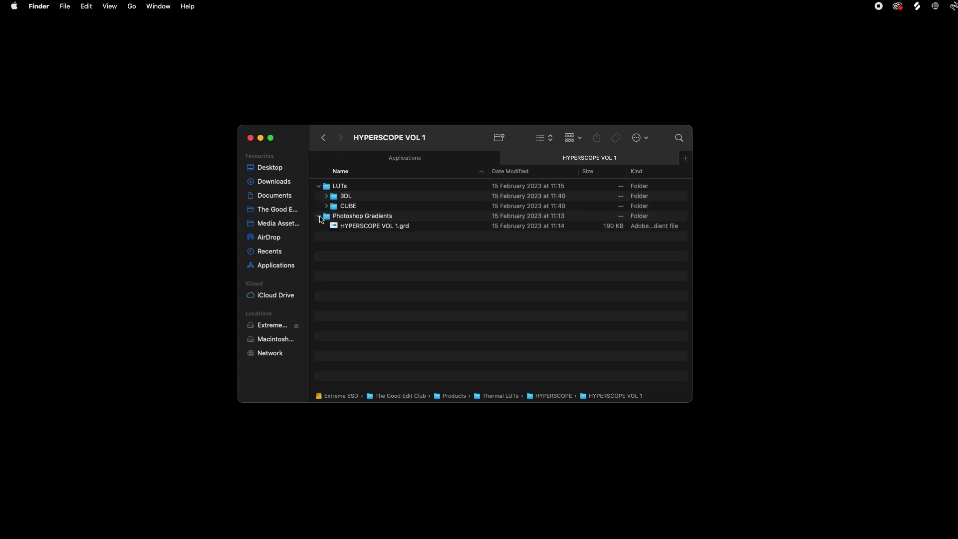
{"action": "left_click", "coordinate": [413, 230]}
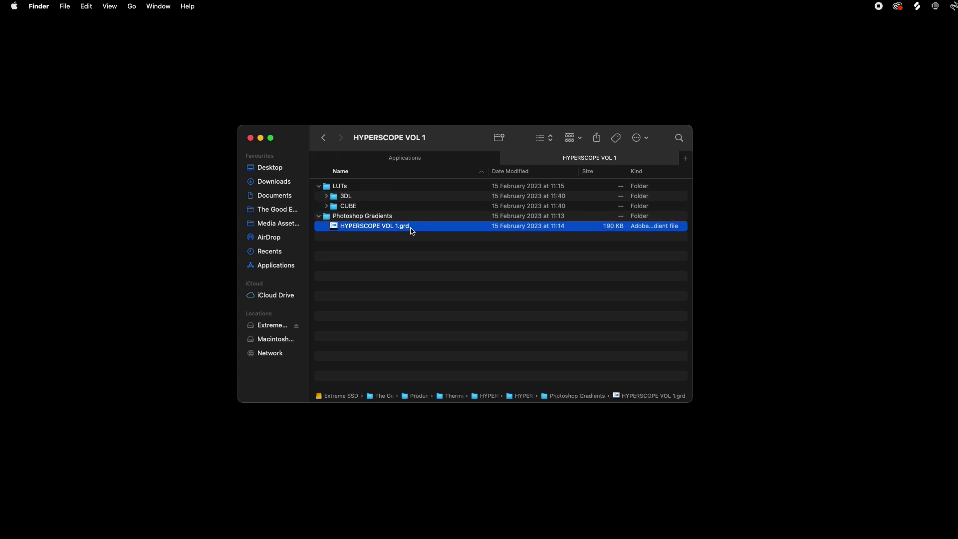
Navigate from Computer through Macintosh HD to the Applications folder
{"action": "left_click", "coordinate": [425, 160]}
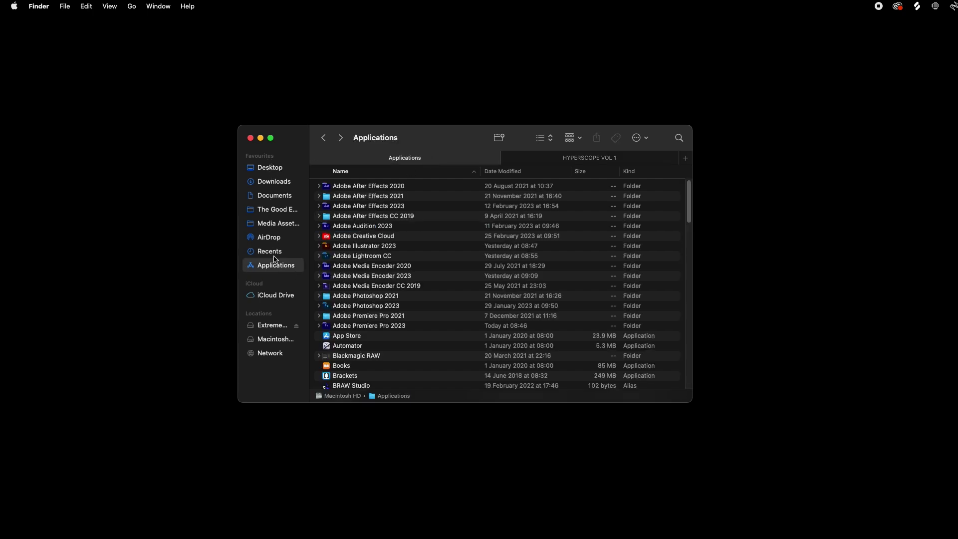
{"action": "left_click", "coordinate": [131, 6]}
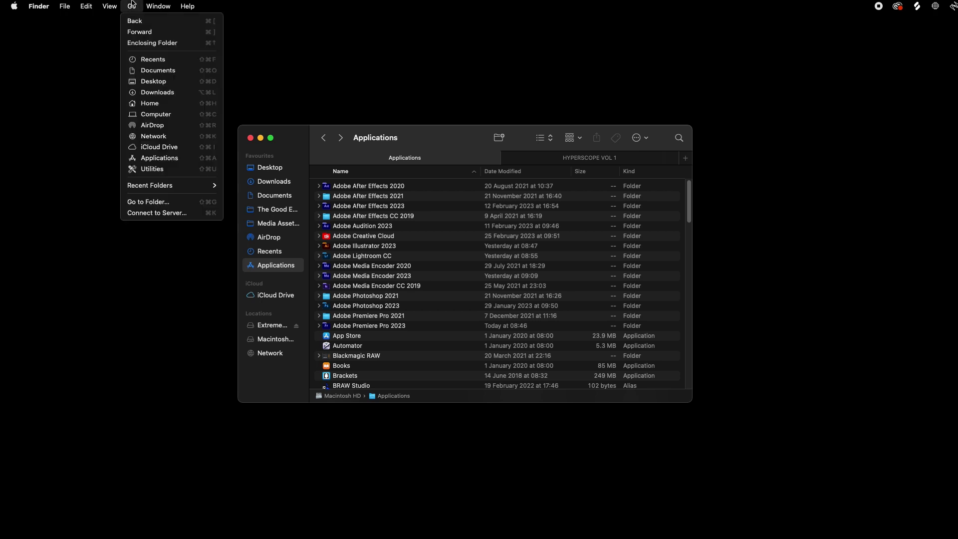
{"action": "left_click", "coordinate": [161, 120]}
{"action": "left_click", "coordinate": [370, 197]}
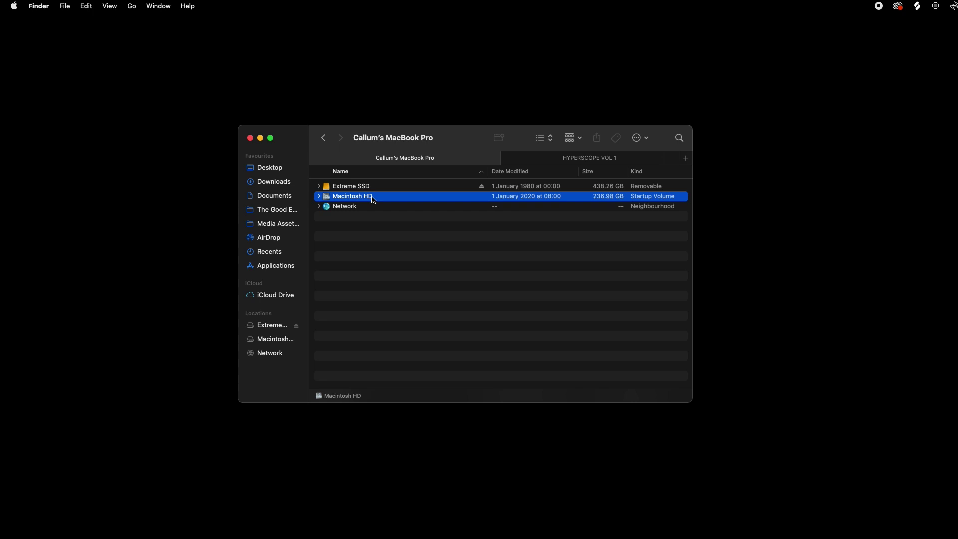
{"action": "double_click", "coordinate": [371, 199]}
{"action": "left_click", "coordinate": [347, 188]}
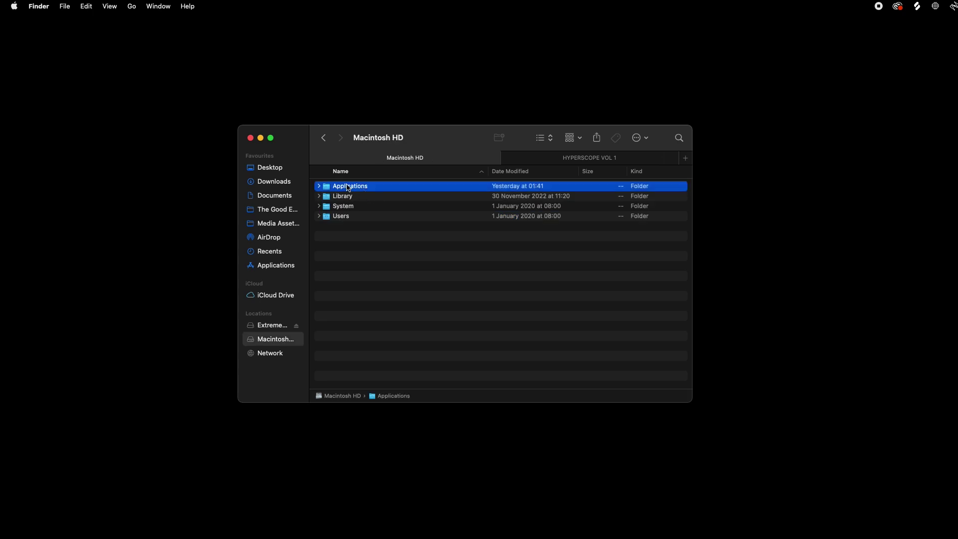
{"action": "double_click", "coordinate": [347, 188]}
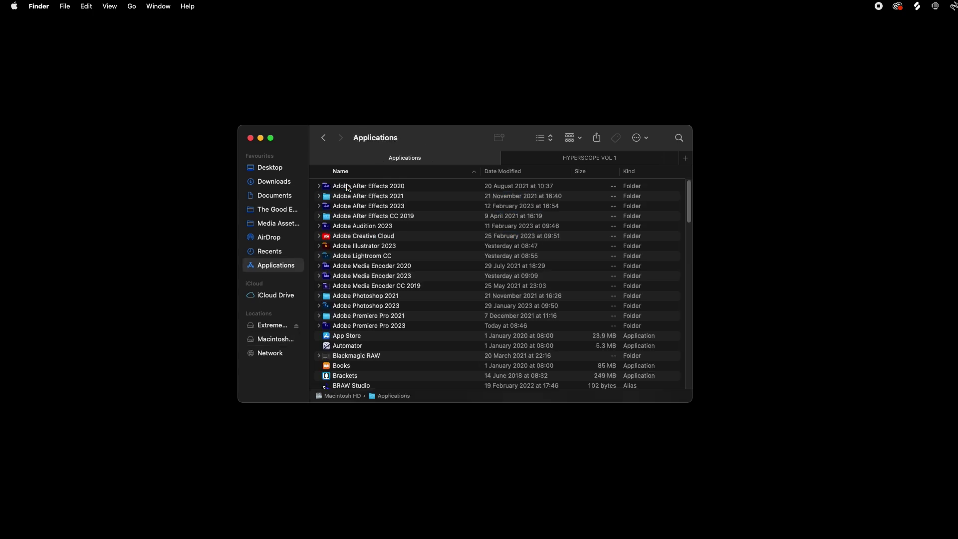
Expand the Adobe Premiere Pro 2023 folder and select the app inside it
{"action": "left_click", "coordinate": [406, 326]}
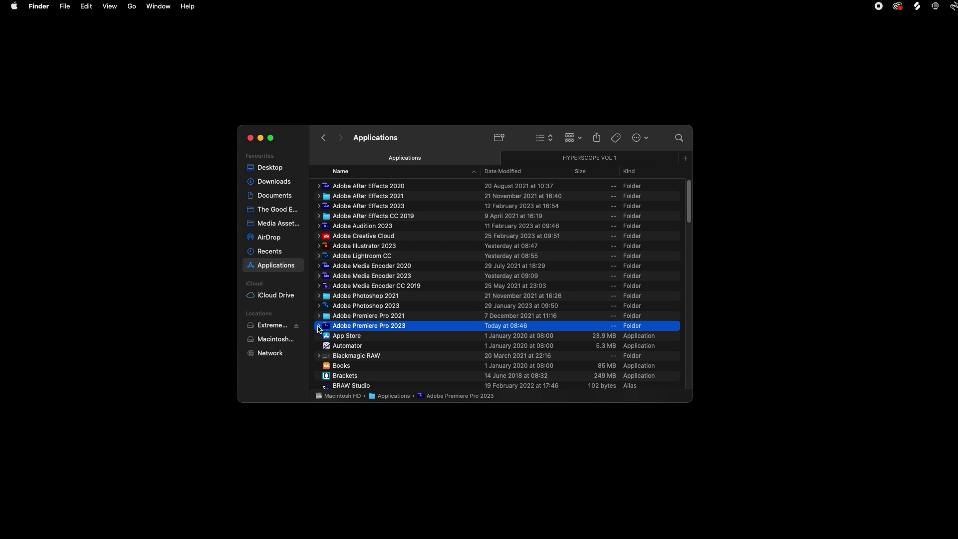
{"action": "left_click", "coordinate": [319, 326]}
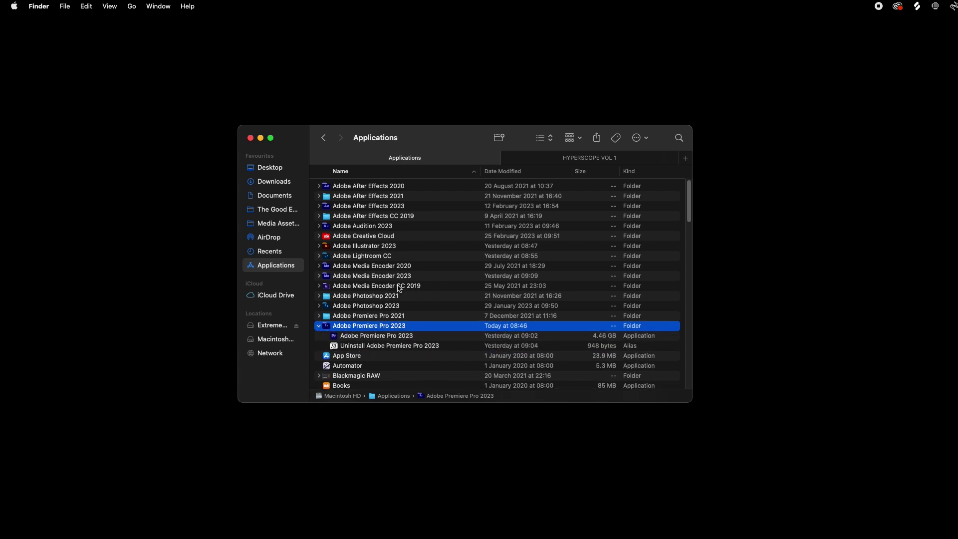
{"action": "left_click", "coordinate": [414, 335]}
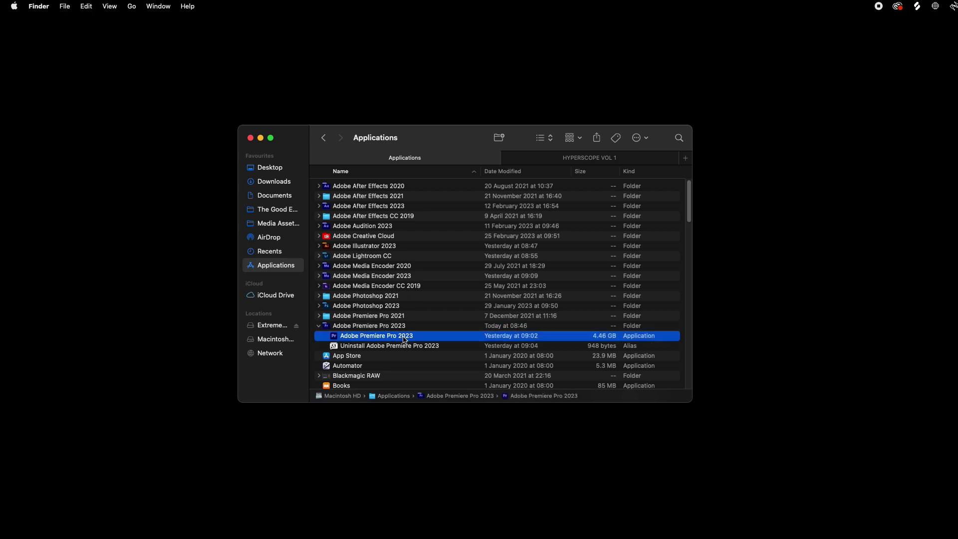
Show the Premiere Pro app's package contents and expand its Contents folder
{"action": "right_click", "coordinate": [405, 339]}
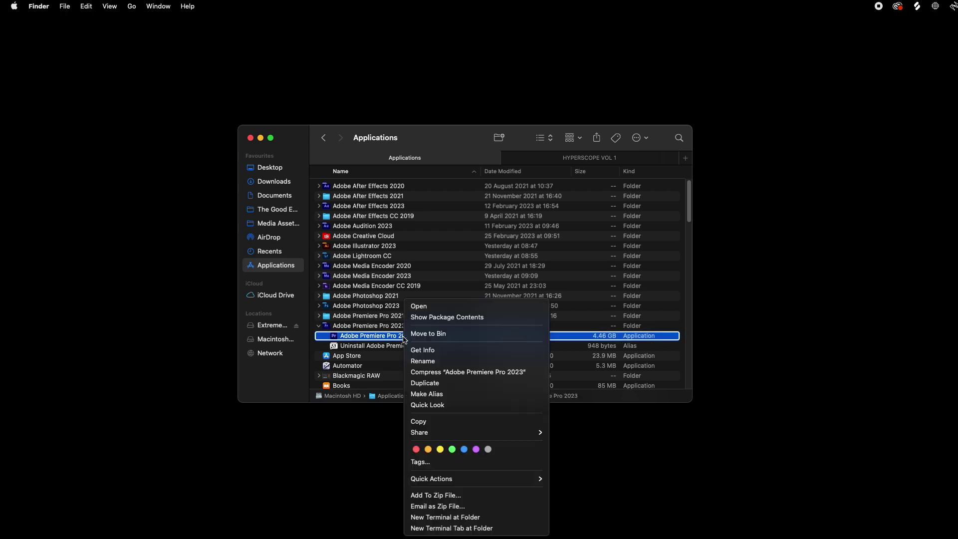
{"action": "left_click", "coordinate": [448, 320]}
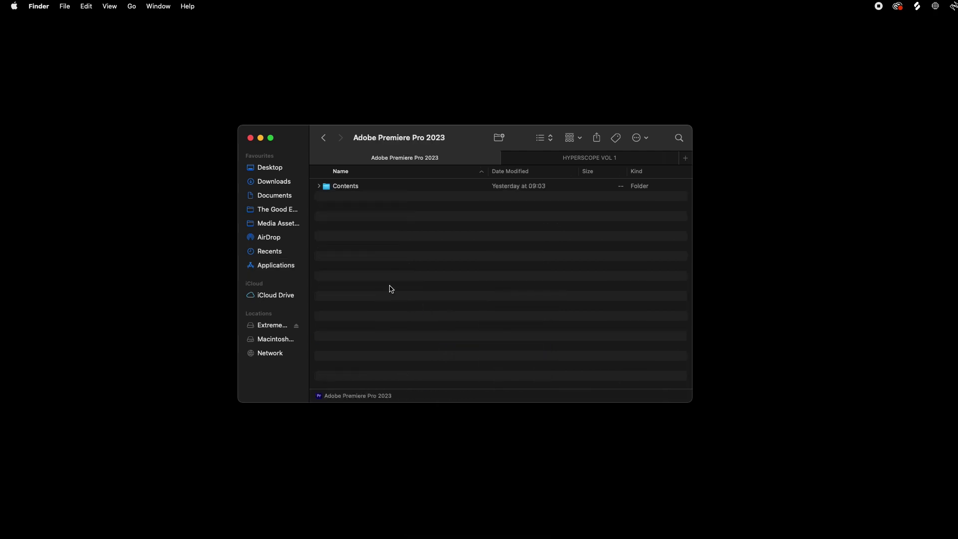
{"action": "left_click", "coordinate": [318, 189]}
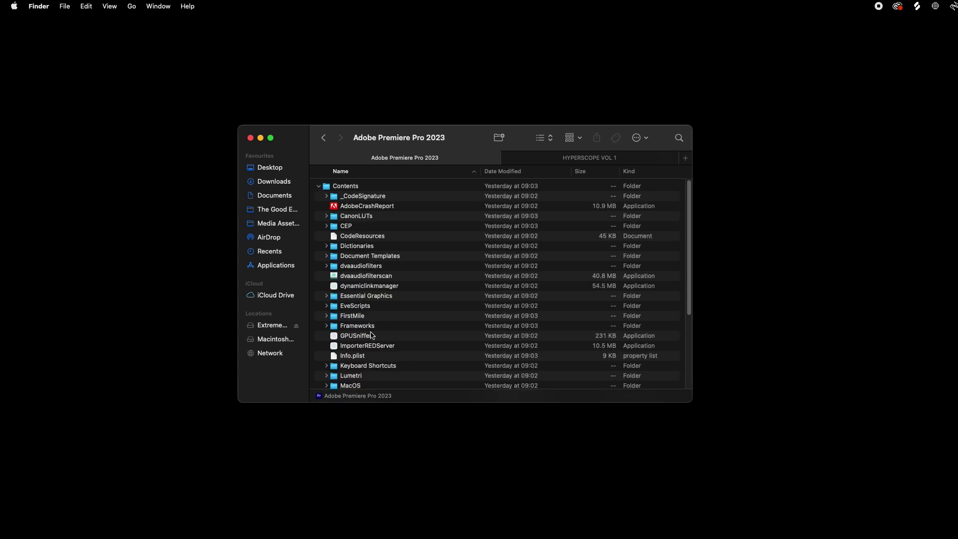
{"action": "scroll", "coordinate": [370, 336], "scroll_direction": "down", "scroll_amount": 3}
{"action": "scroll", "coordinate": [371, 336], "scroll_direction": "down", "scroll_amount": 2}
Go into Lumetri > LUTs and expand the Creative folder
{"action": "double_click", "coordinate": [352, 326]}
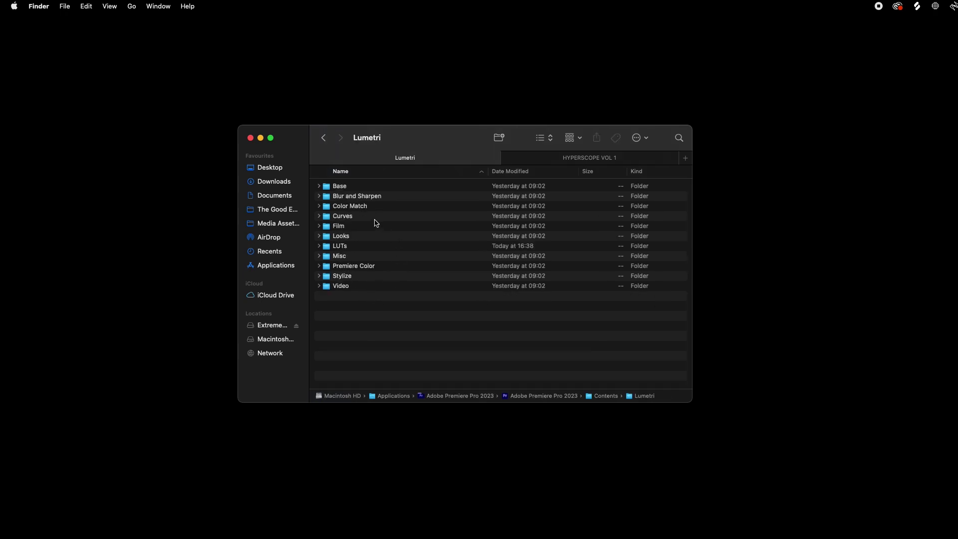
{"action": "left_click", "coordinate": [338, 247]}
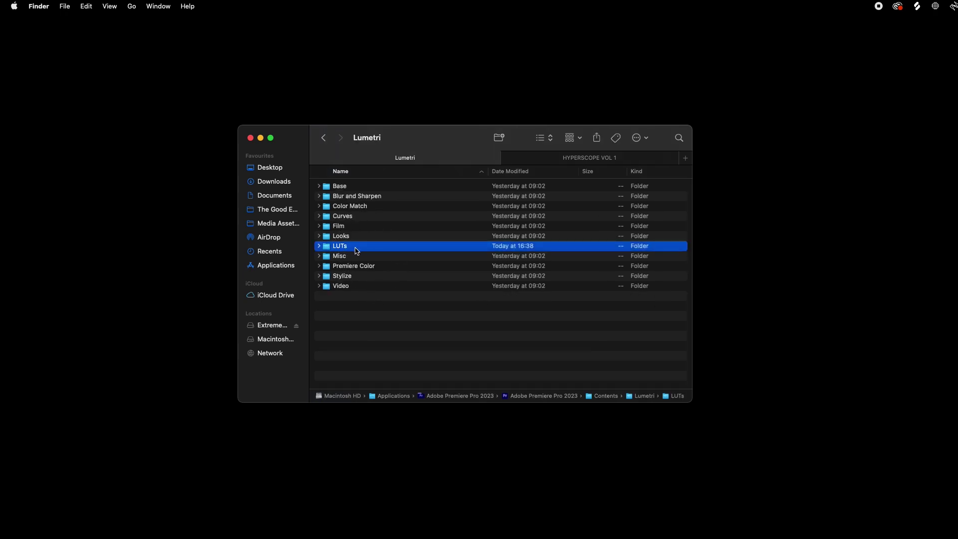
{"action": "double_click", "coordinate": [330, 251]}
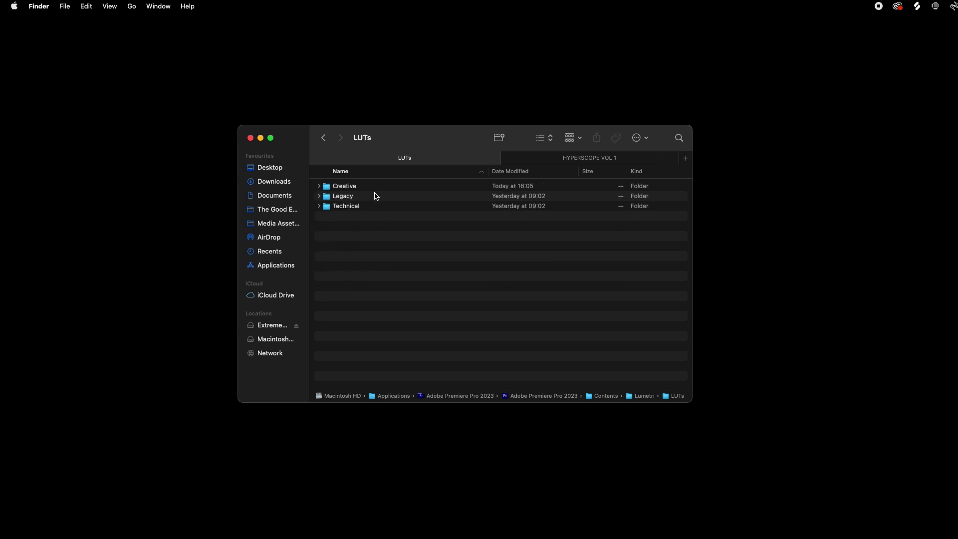
{"action": "left_click", "coordinate": [368, 207]}
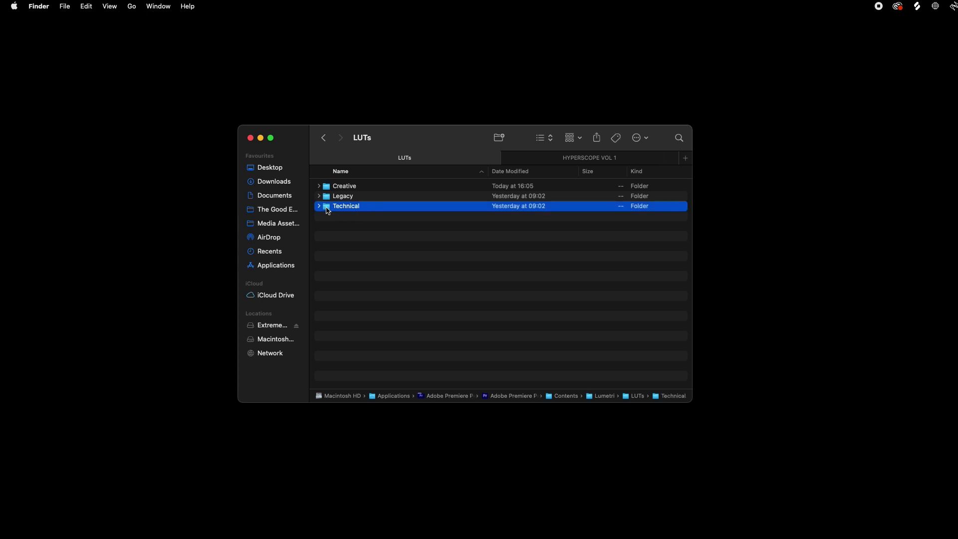
{"action": "left_click", "coordinate": [347, 188]}
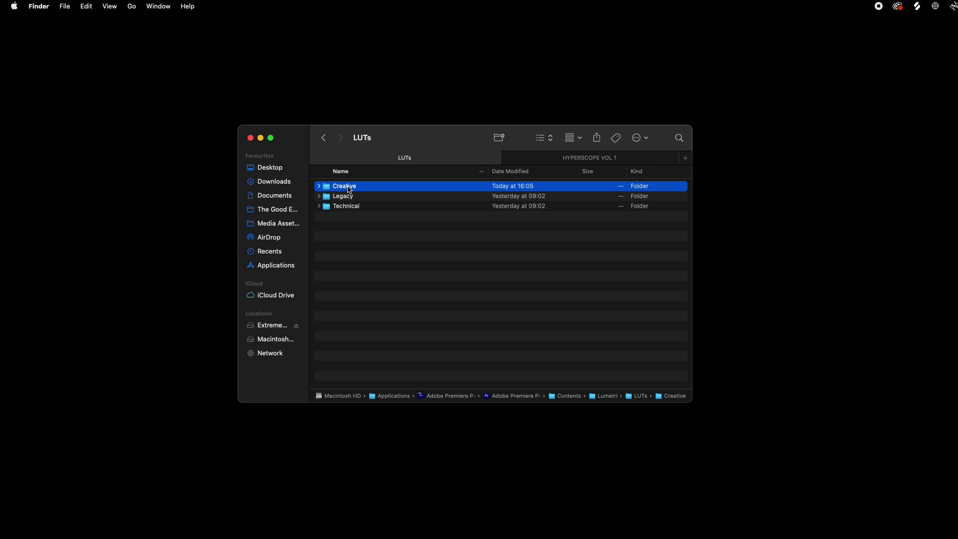
{"action": "left_click", "coordinate": [319, 186]}
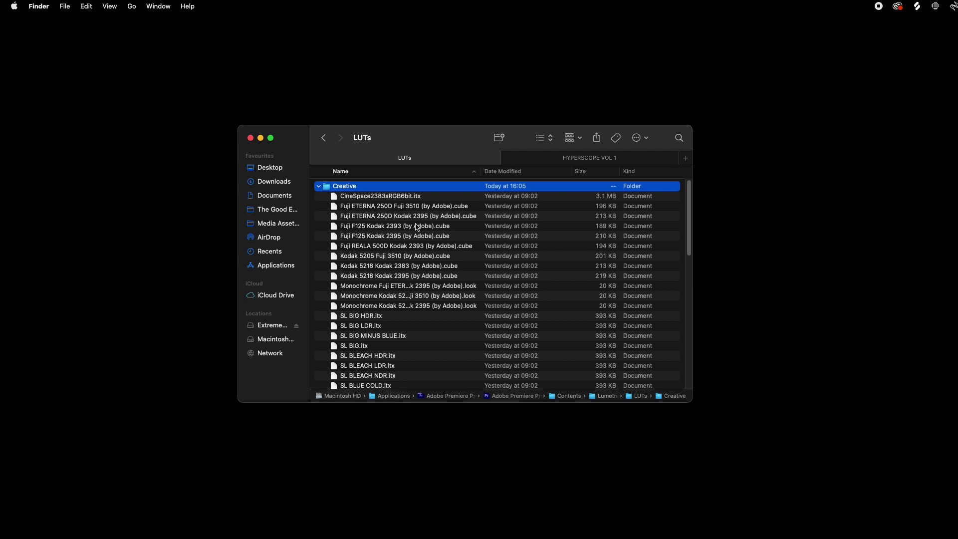
Select all 52 CUBE files from HYPERSCOPE VOL 1's Multi folder and drop them into Premiere's Creative folder
{"action": "left_click", "coordinate": [539, 162]}
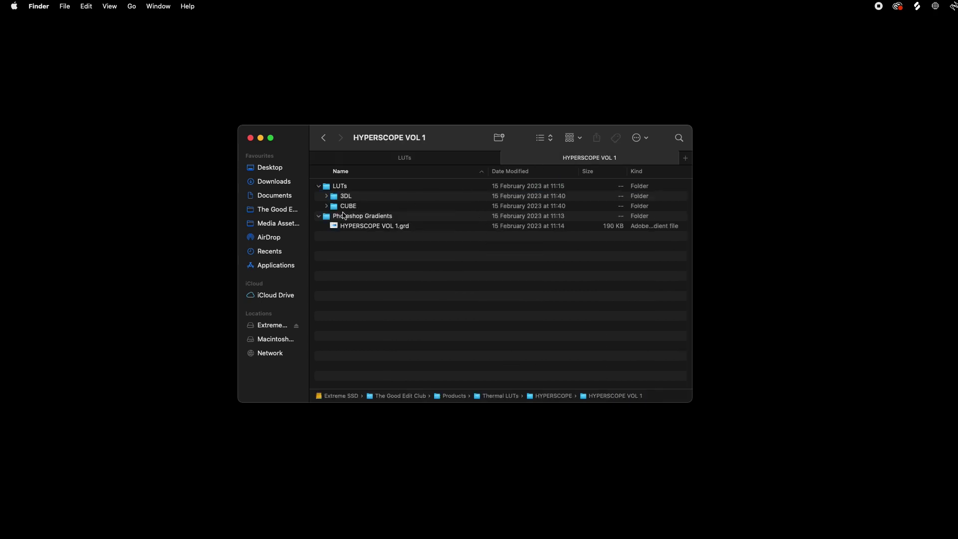
{"action": "left_click", "coordinate": [327, 206]}
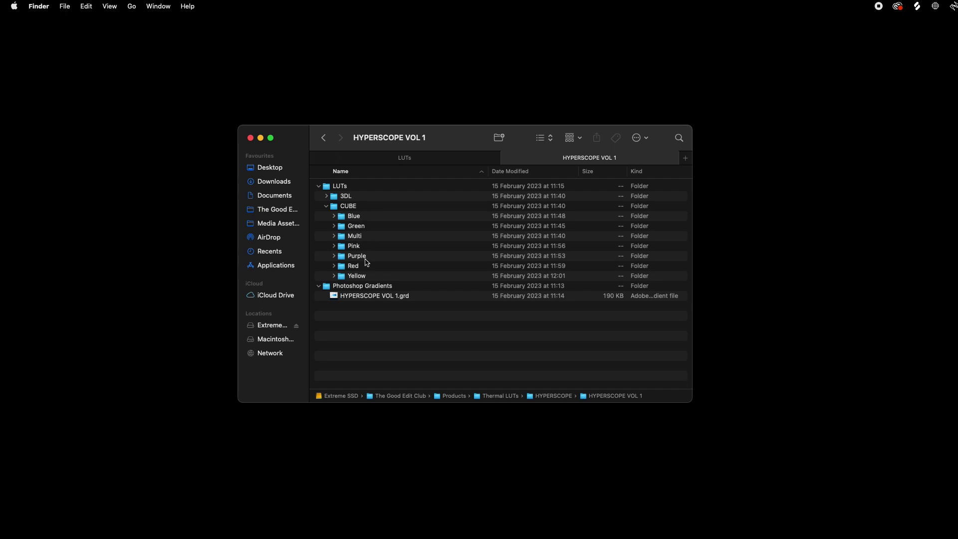
{"action": "left_click", "coordinate": [366, 218]}
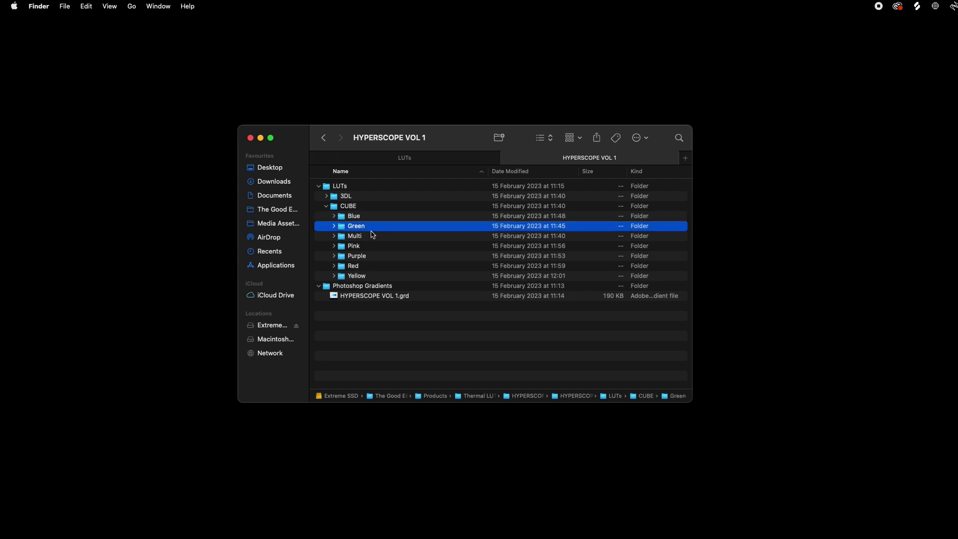
{"action": "left_click", "coordinate": [375, 218]}
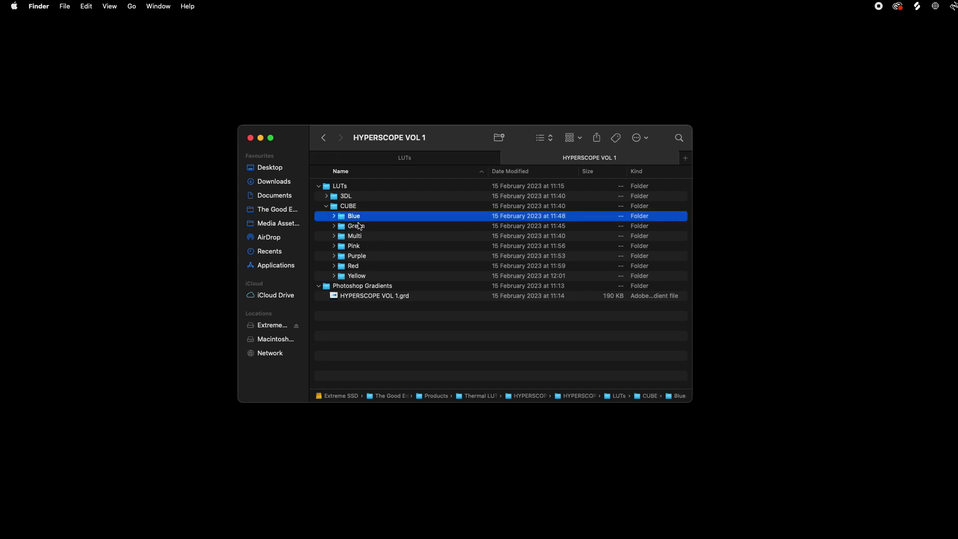
{"action": "left_click", "coordinate": [334, 235]}
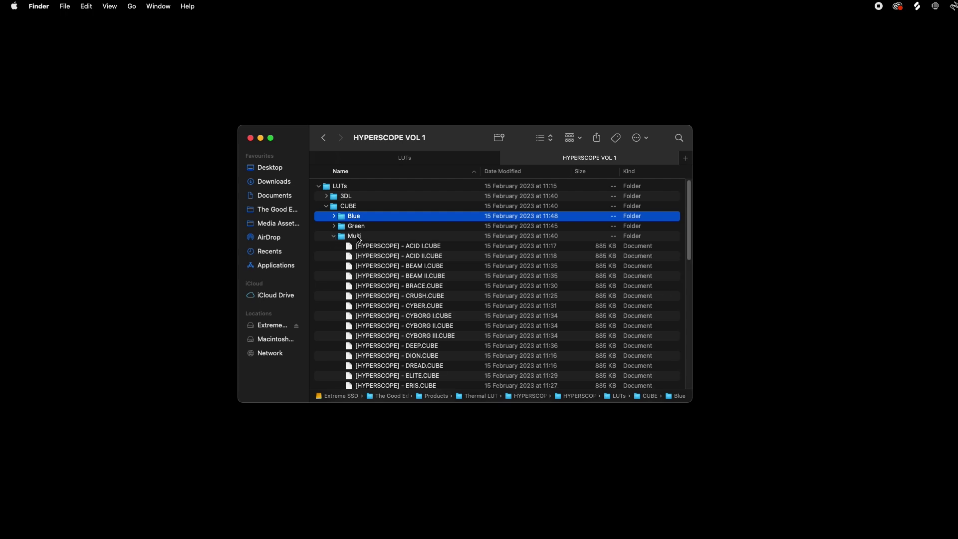
{"action": "scroll", "coordinate": [365, 224], "scroll_direction": "down", "scroll_amount": 2}
{"action": "left_click", "coordinate": [364, 218]}
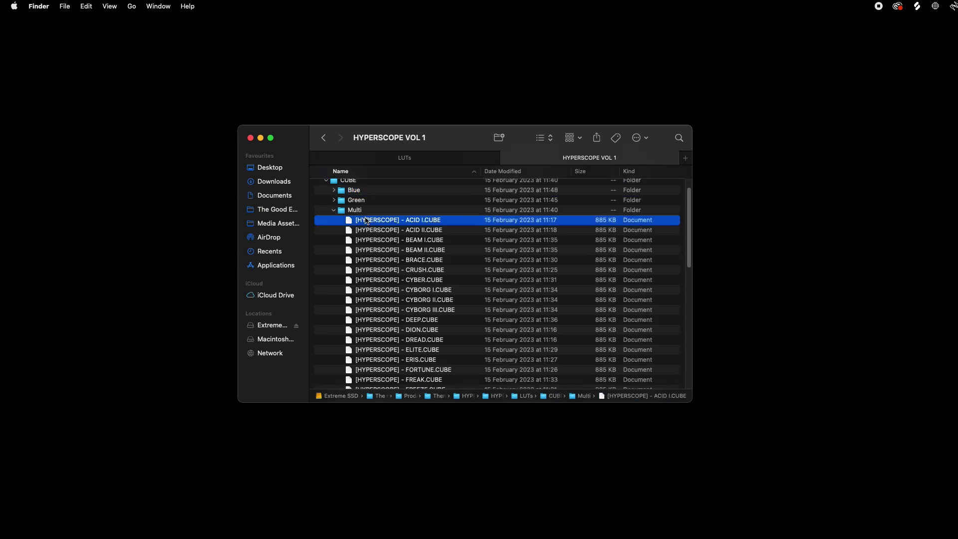
{"action": "scroll", "coordinate": [370, 234], "scroll_direction": "down", "scroll_amount": 5}
{"action": "scroll", "coordinate": [370, 238], "scroll_direction": "down", "scroll_amount": 5}
{"action": "scroll", "coordinate": [371, 238], "scroll_direction": "down", "scroll_amount": 5}
{"action": "left_click", "coordinate": [402, 353], "text": "shift"}
{"action": "scroll", "coordinate": [401, 338], "scroll_direction": "up", "scroll_amount": 2}
{"action": "scroll", "coordinate": [401, 329], "scroll_direction": "up", "scroll_amount": 10}
{"action": "scroll", "coordinate": [401, 329], "scroll_direction": "up", "scroll_amount": 3}
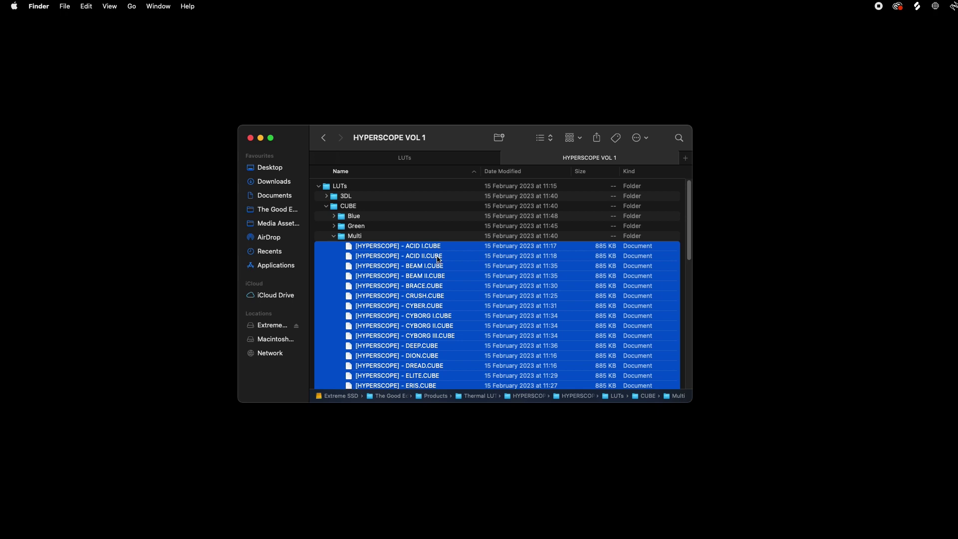
{"action": "scroll", "coordinate": [408, 280], "scroll_direction": "down", "scroll_amount": 3}
{"action": "scroll", "coordinate": [405, 282], "scroll_direction": "up", "scroll_amount": 3}
{"action": "left_click_drag", "start_coordinate": [417, 278], "coordinate": [412, 159]}
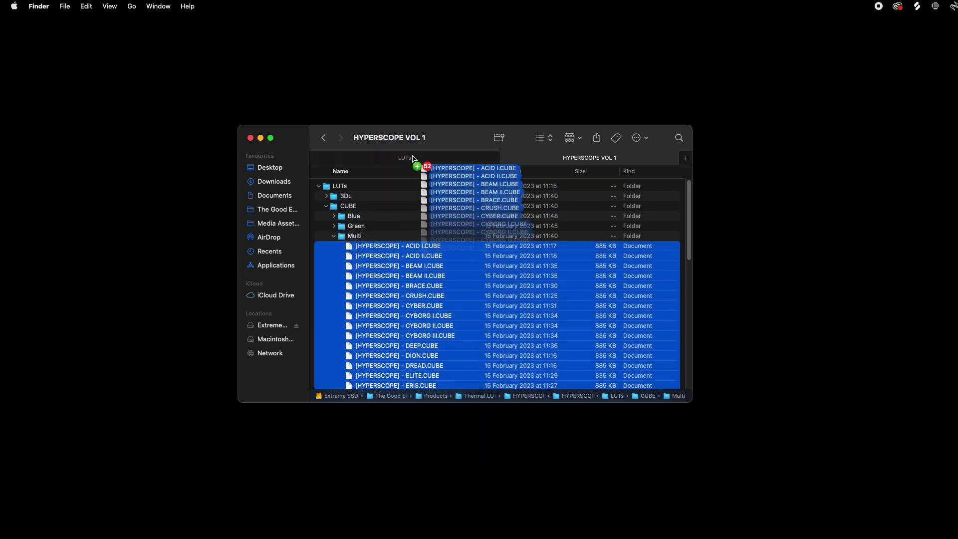
{"action": "mouse_move", "coordinate": [412, 158]}
{"action": "left_mouse_down"}
{"action": "mouse_move", "coordinate": [412, 248]}
{"action": "mouse_move", "coordinate": [340, 190]}
{"action": "left_mouse_up"}
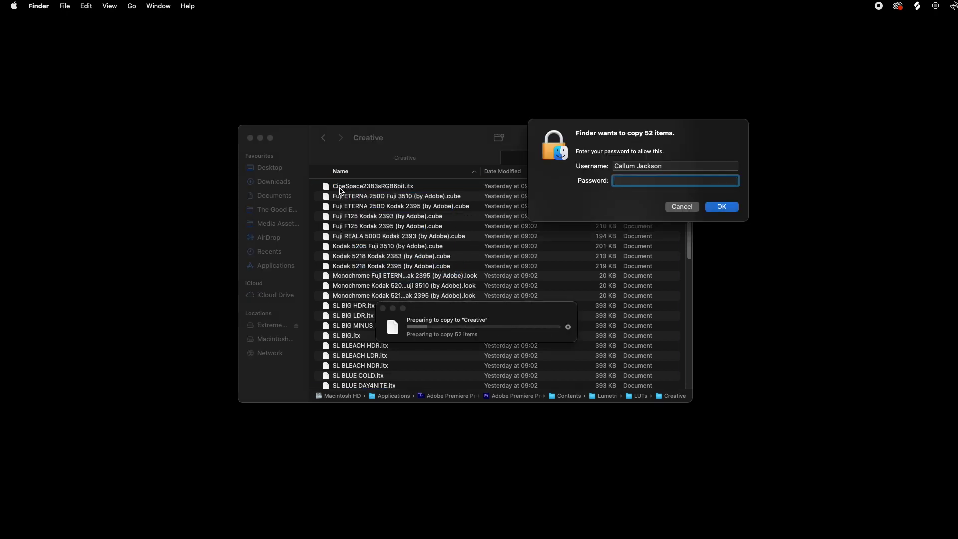
{"action": "type", "text": "••••"}
Authorise copying the 52 LUT files with the administrator password
{"action": "key", "text": "Return"}
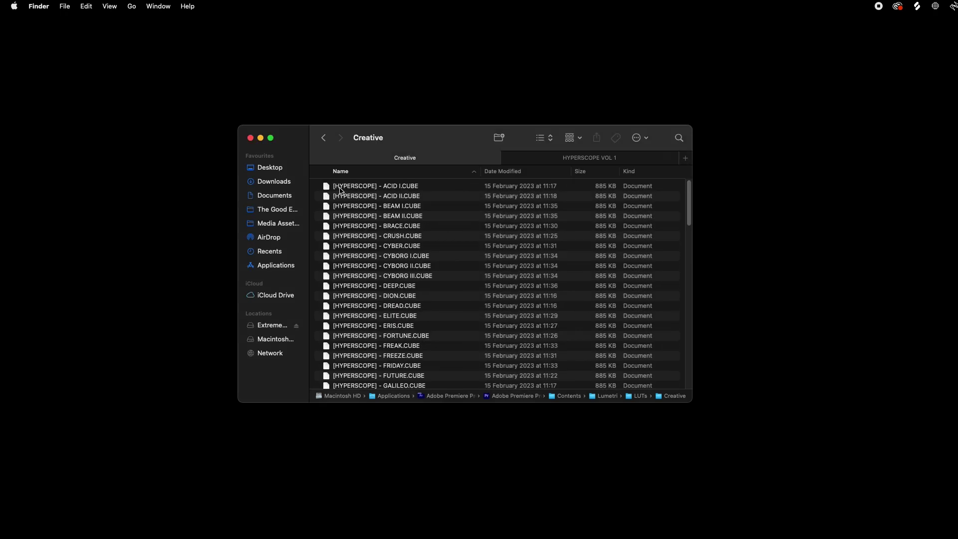
{"action": "scroll", "coordinate": [393, 250], "scroll_direction": "down", "scroll_amount": 5}
{"action": "scroll", "coordinate": [393, 251], "scroll_direction": "down", "scroll_amount": 5}
{"action": "scroll", "coordinate": [393, 251], "scroll_direction": "down", "scroll_amount": 5}
{"action": "scroll", "coordinate": [393, 251], "scroll_direction": "down", "scroll_amount": 5}
{"action": "scroll", "coordinate": [393, 250], "scroll_direction": "up", "scroll_amount": 10}
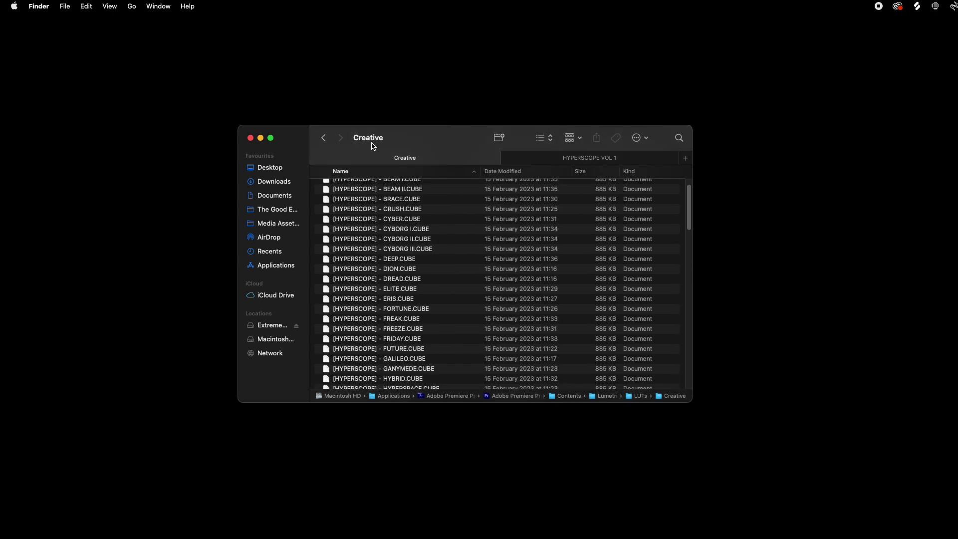
{"action": "scroll", "coordinate": [408, 271], "scroll_direction": "up", "scroll_amount": 3}
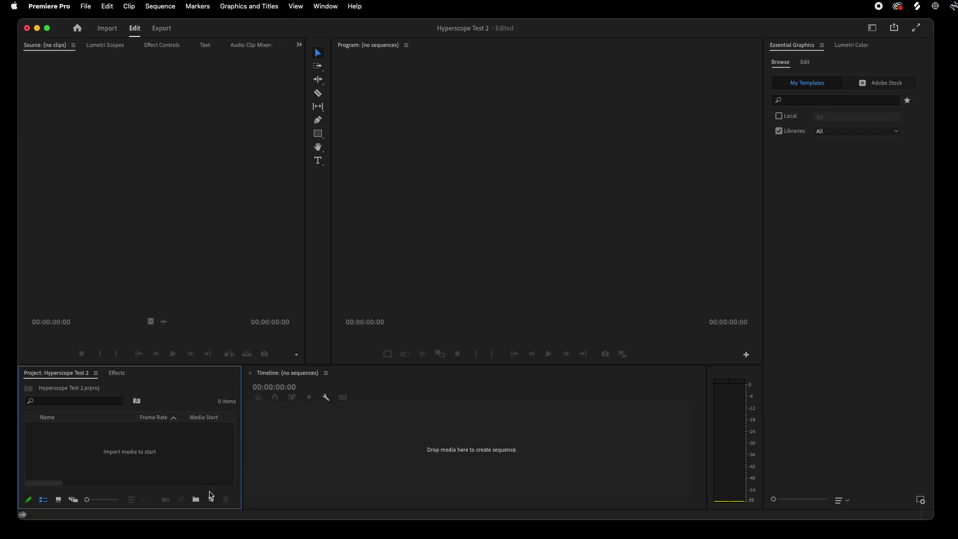
Create a new sequence named Test 1 from the UK PAL 1080p 25fps preset
{"action": "left_click", "coordinate": [211, 499]}
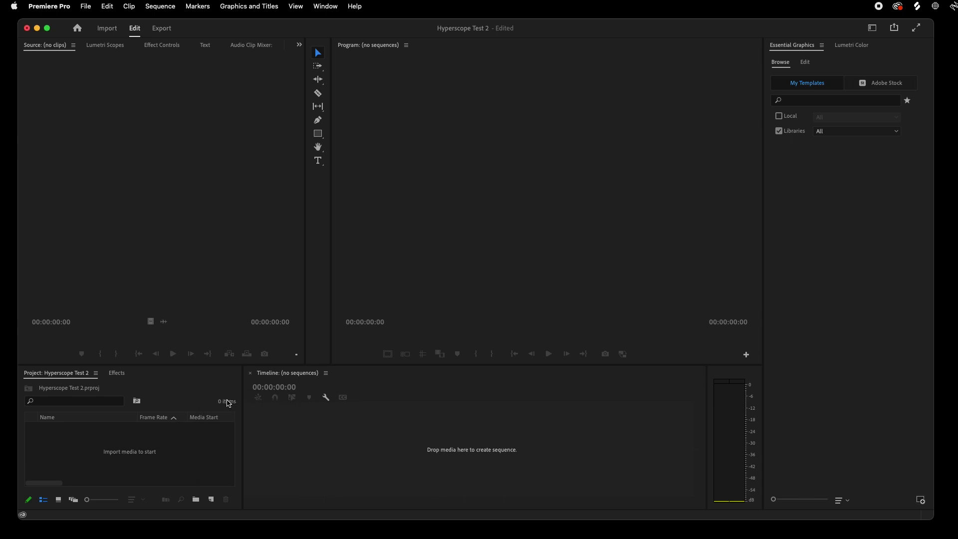
{"action": "type", "text": "Test 1"}
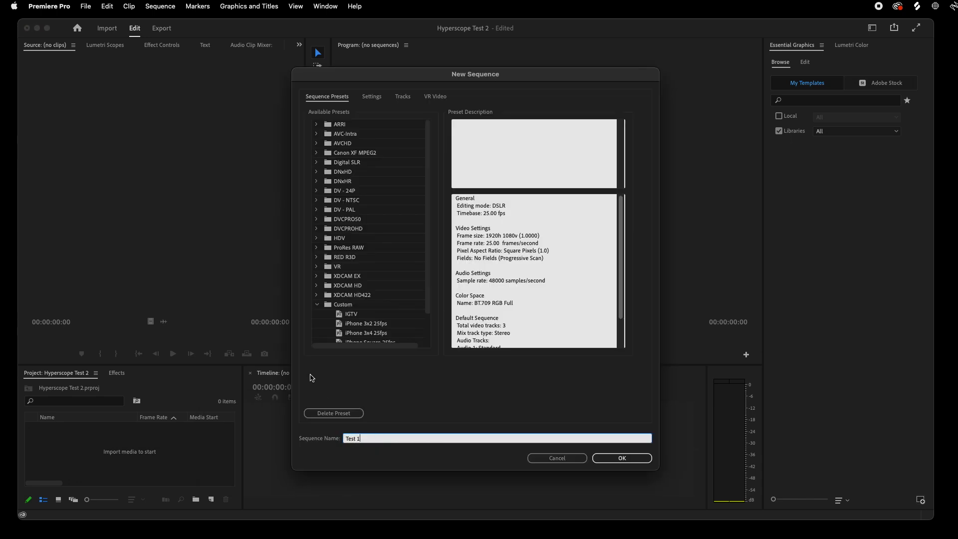
{"action": "scroll", "coordinate": [360, 330], "scroll_direction": "down", "scroll_amount": 2}
{"action": "left_click", "coordinate": [360, 338]}
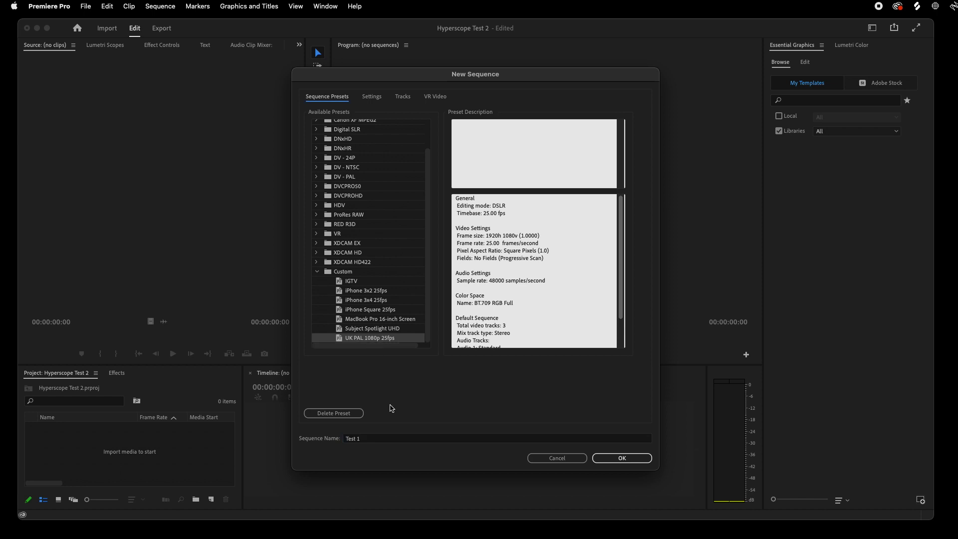
{"action": "left_click", "coordinate": [375, 98]}
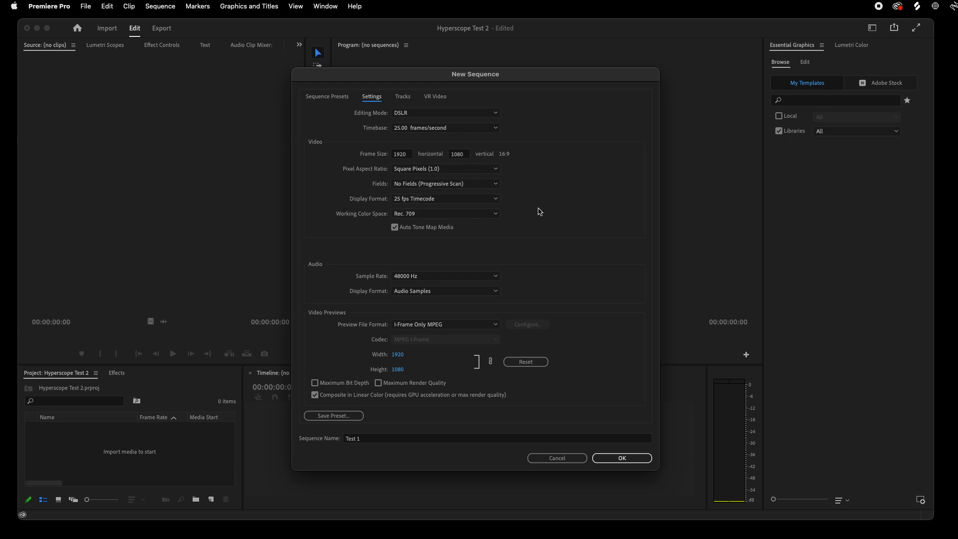
{"action": "left_click", "coordinate": [623, 458]}
Import the two pexels clips and place the first on V1, keeping the sequence settings
{"action": "key", "text": "super+Tab"}
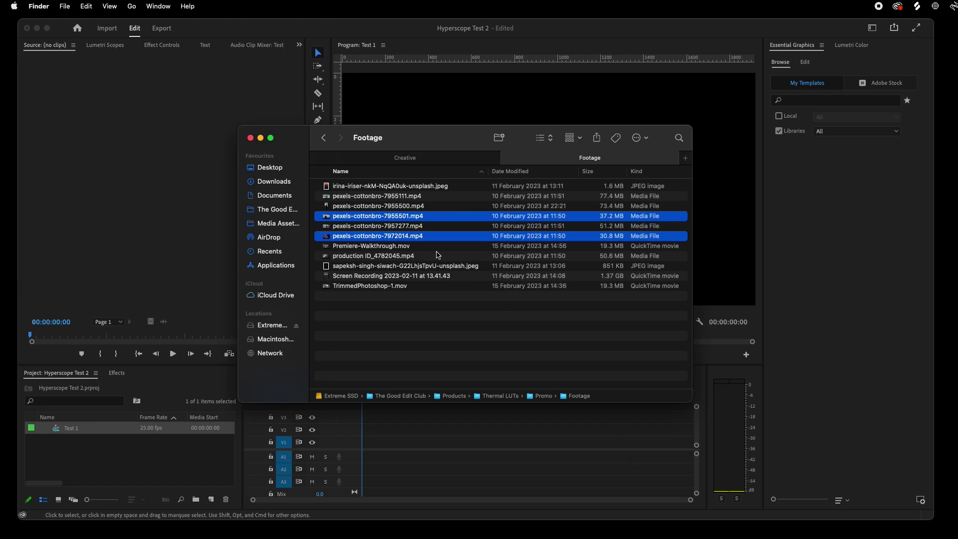
{"action": "left_click_drag", "start_coordinate": [418, 238], "coordinate": [181, 458]}
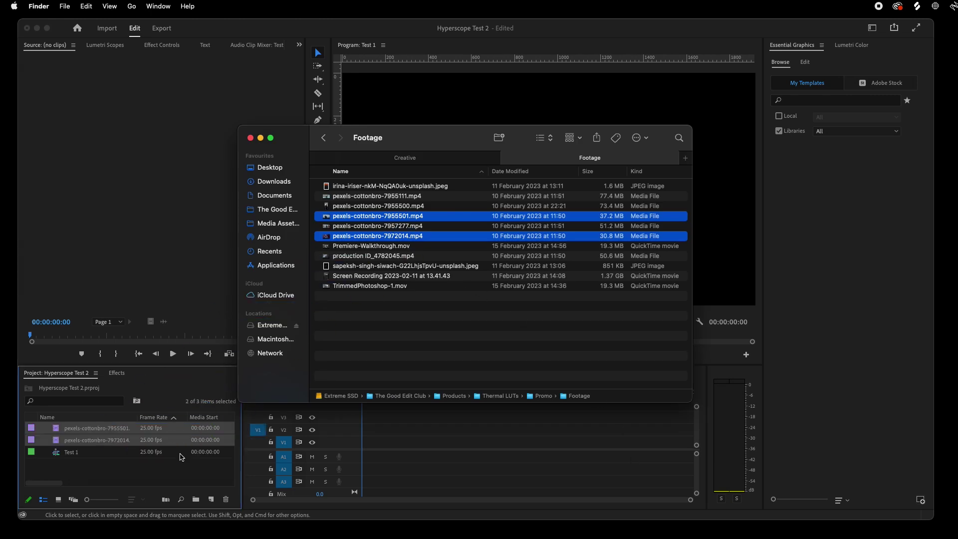
{"action": "left_click", "coordinate": [181, 458]}
{"action": "left_click", "coordinate": [72, 432]}
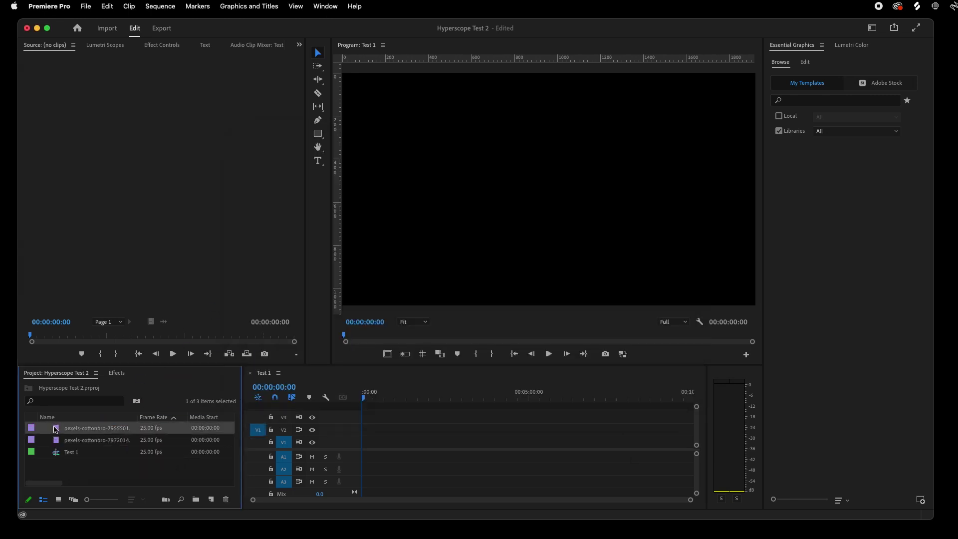
{"action": "left_click_drag", "start_coordinate": [55, 429], "coordinate": [351, 453]}
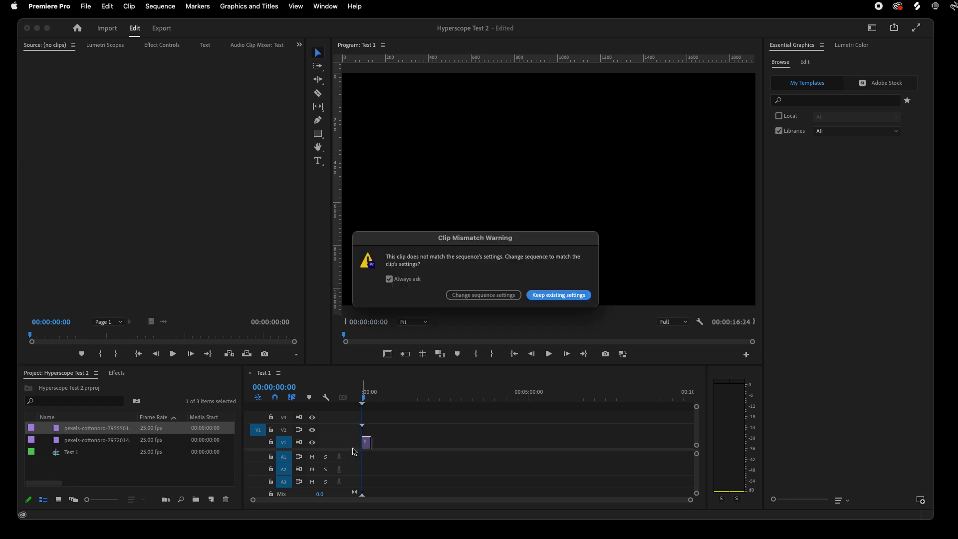
{"action": "left_click", "coordinate": [554, 296]}
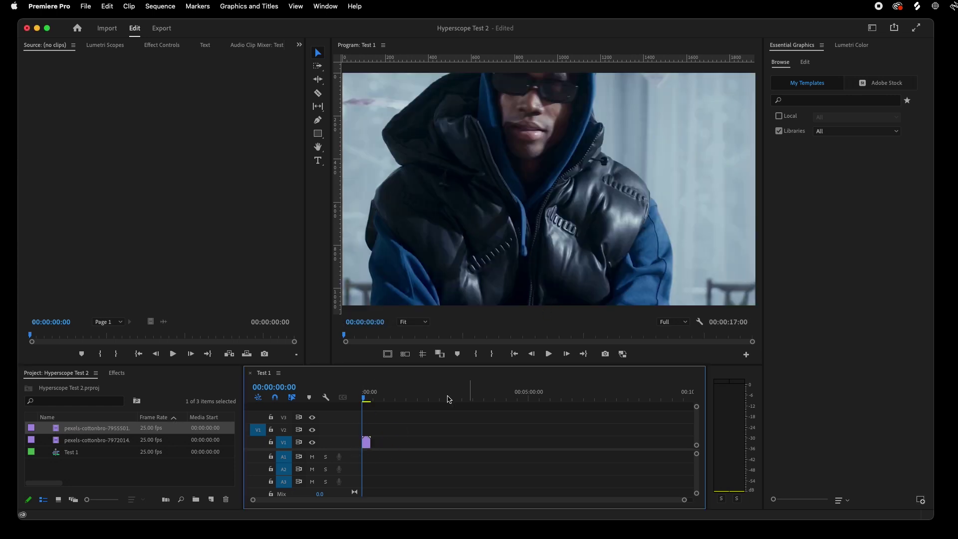
{"action": "scroll", "coordinate": [369, 443], "scroll_direction": "up", "scroll_amount": 3, "text": "alt"}
{"action": "scroll", "coordinate": [370, 442], "scroll_direction": "up", "scroll_amount": 2}
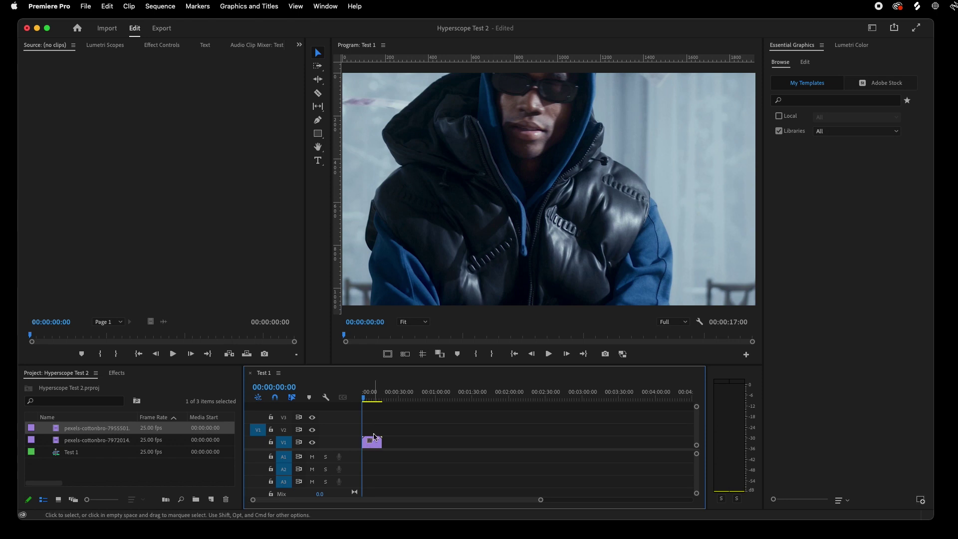
Set the V1 clip's Scale to 51% in Effect Controls
{"action": "left_click", "coordinate": [373, 441]}
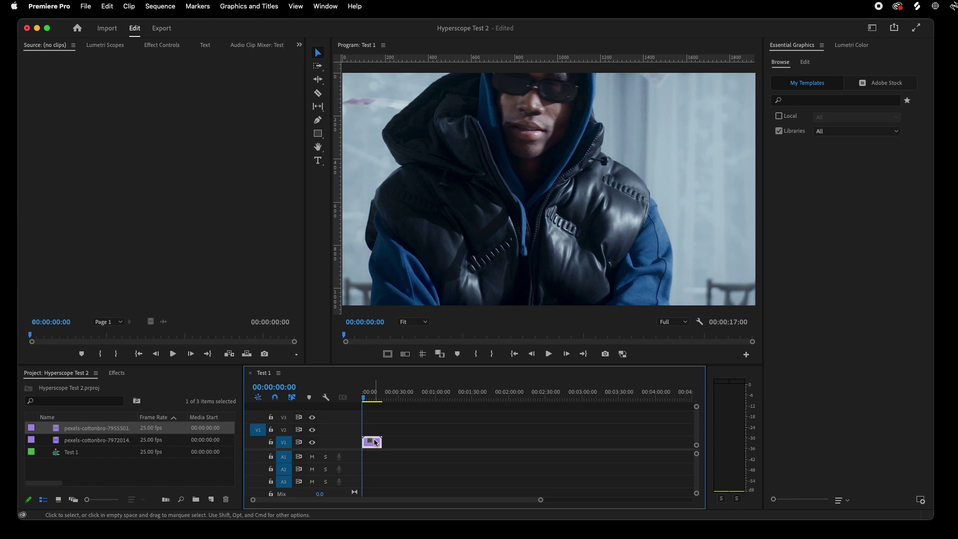
{"action": "left_click", "coordinate": [161, 46]}
{"action": "mouse_move", "coordinate": [108, 107]}
{"action": "left_mouse_down"}
{"action": "mouse_move", "coordinate": [75, 106]}
{"action": "mouse_move", "coordinate": [97, 107]}
{"action": "left_mouse_up"}
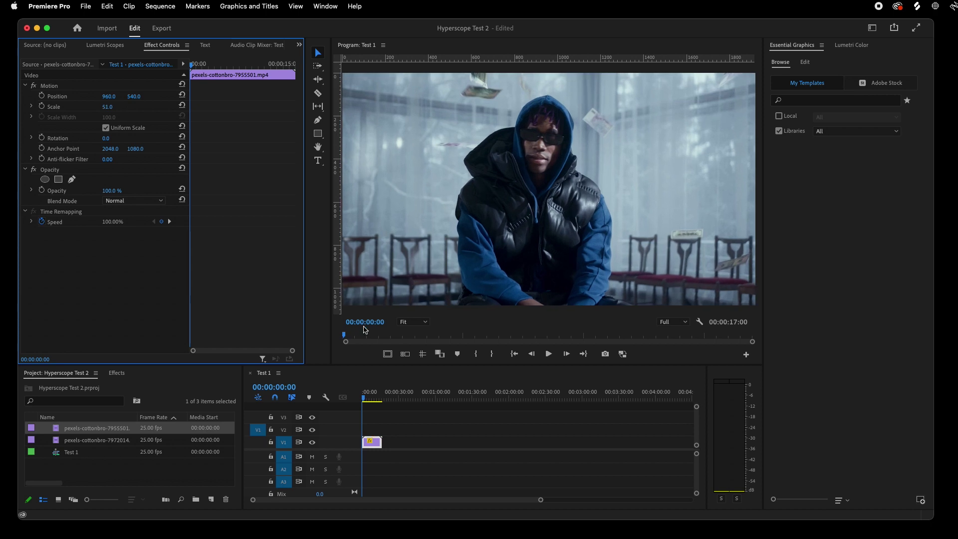
{"action": "left_click", "coordinate": [400, 435]}
{"action": "left_click", "coordinate": [373, 448]}
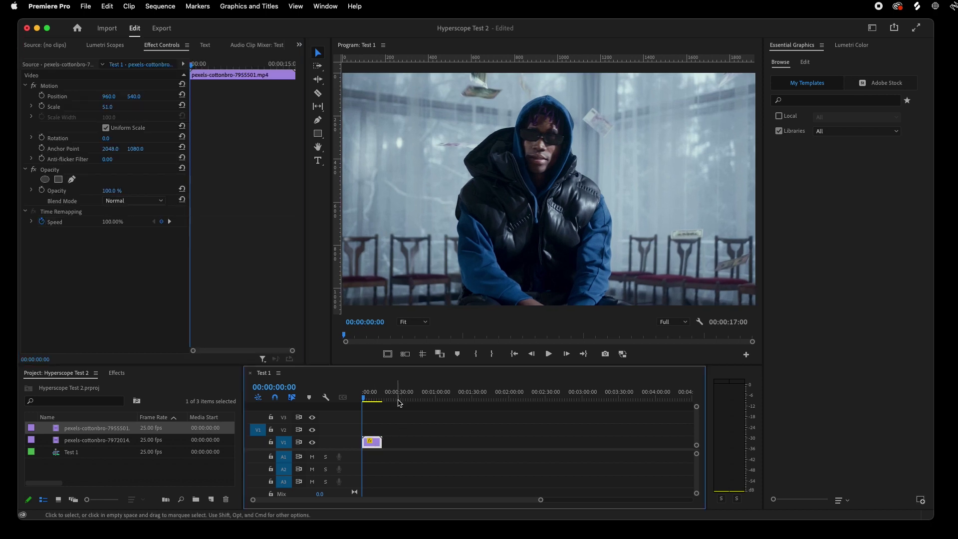
{"action": "left_click", "coordinate": [322, 6]}
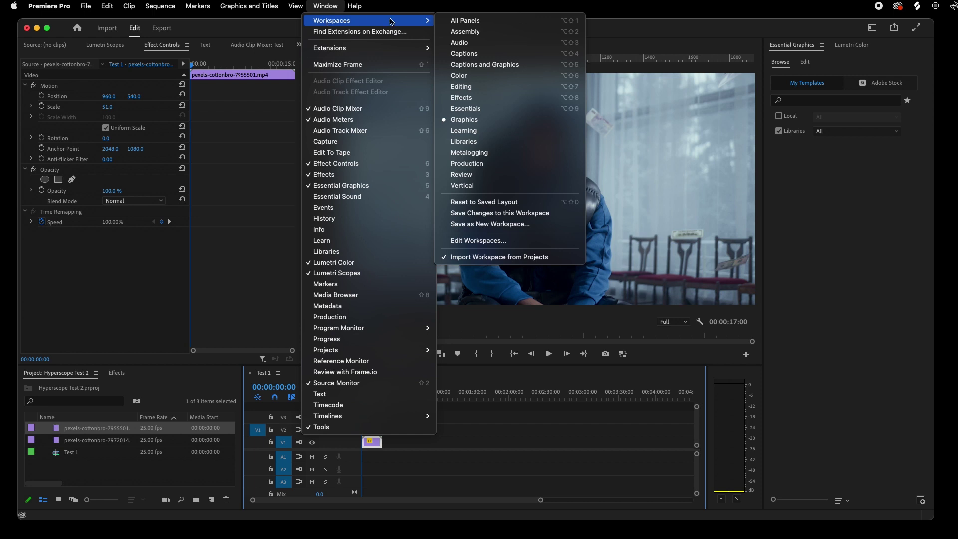
{"action": "mouse_move", "coordinate": [367, 20]}
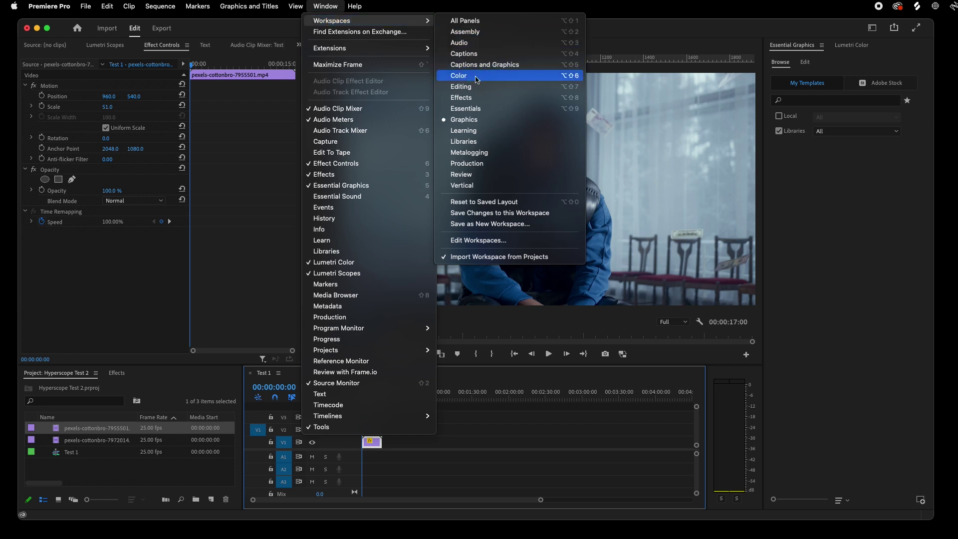
In the Color workspace, expand Lumetri's Creative section and show the HYPERSCOPE Look list
{"action": "left_click", "coordinate": [475, 76]}
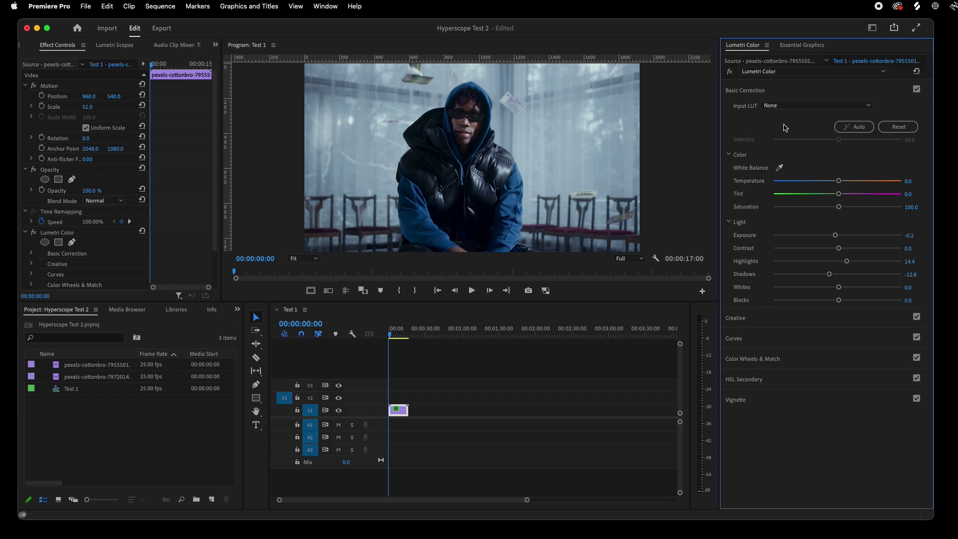
{"action": "left_click", "coordinate": [759, 90]}
{"action": "left_click", "coordinate": [737, 112]}
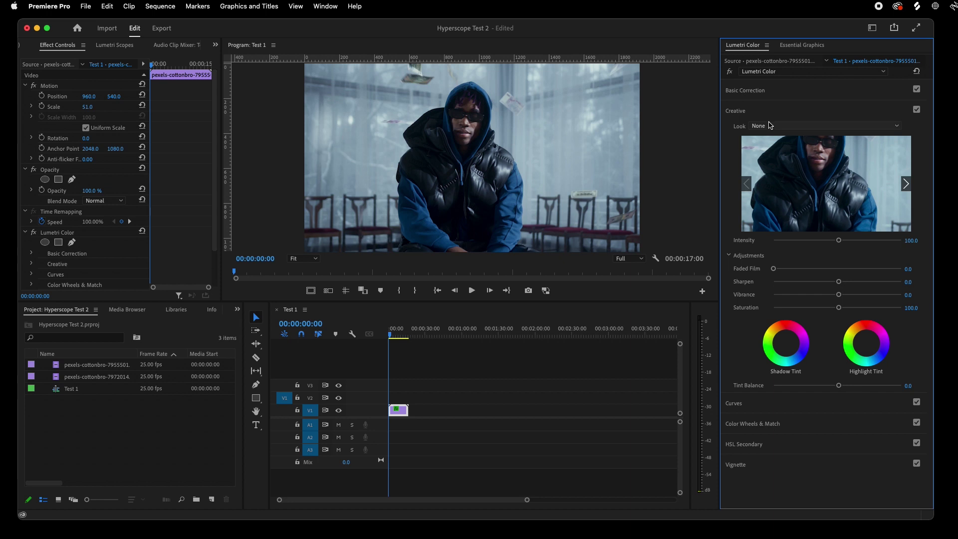
{"action": "left_click", "coordinate": [755, 126]}
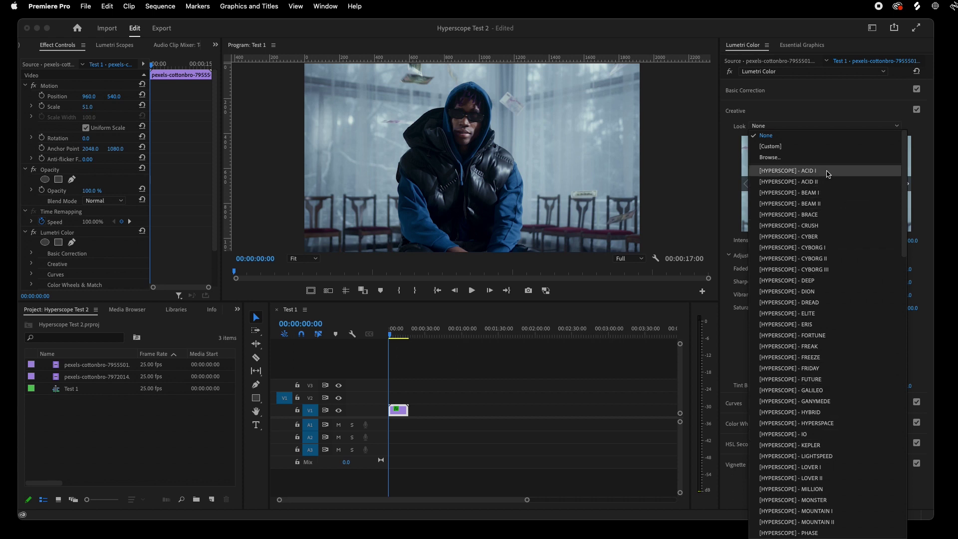
Apply HYPERSCOPE ACID I, then step through the other HYPERSCOPE look previews back to DION
{"action": "left_click", "coordinate": [827, 174]}
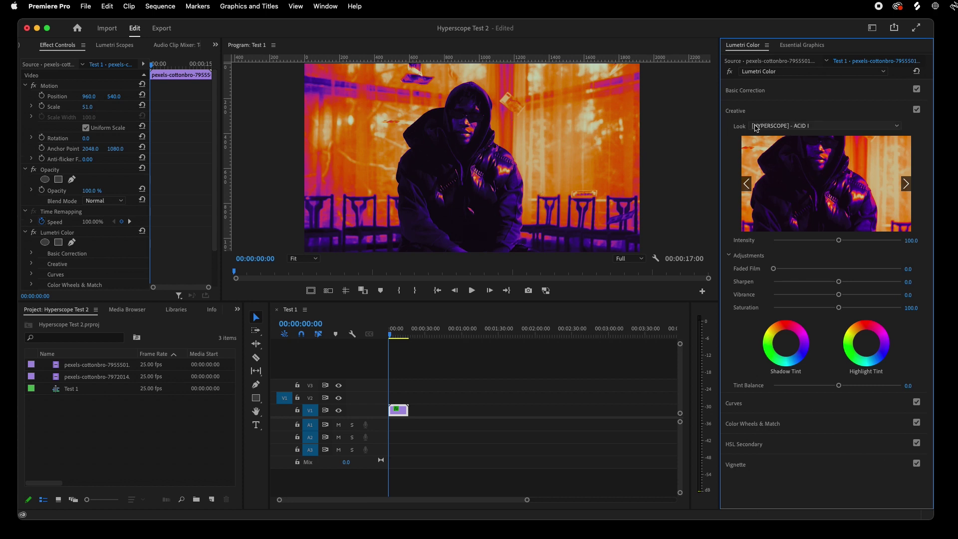
{"action": "left_click", "coordinate": [906, 185]}
{"action": "left_click", "coordinate": [906, 185]}
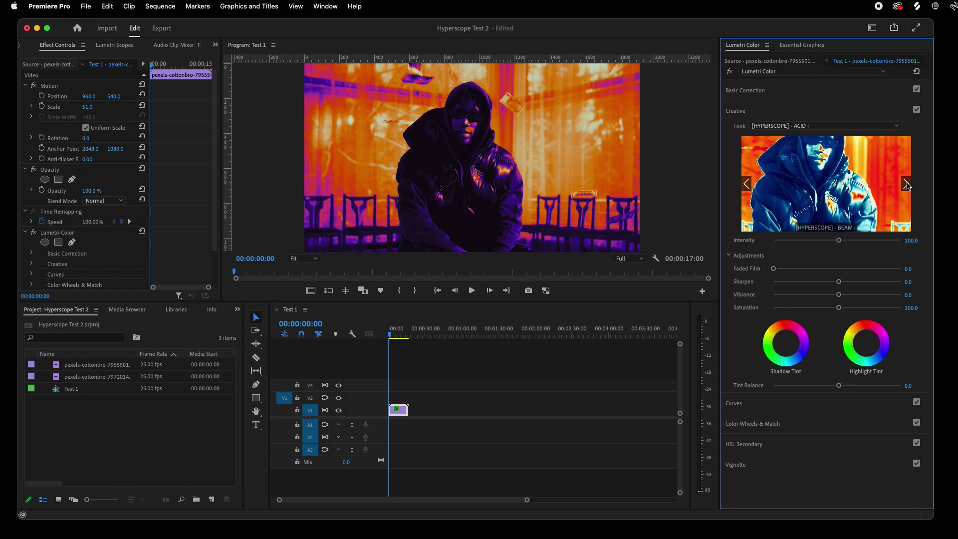
{"action": "left_click", "coordinate": [905, 186]}
{"action": "left_click", "coordinate": [906, 185]}
{"action": "left_click", "coordinate": [905, 185]}
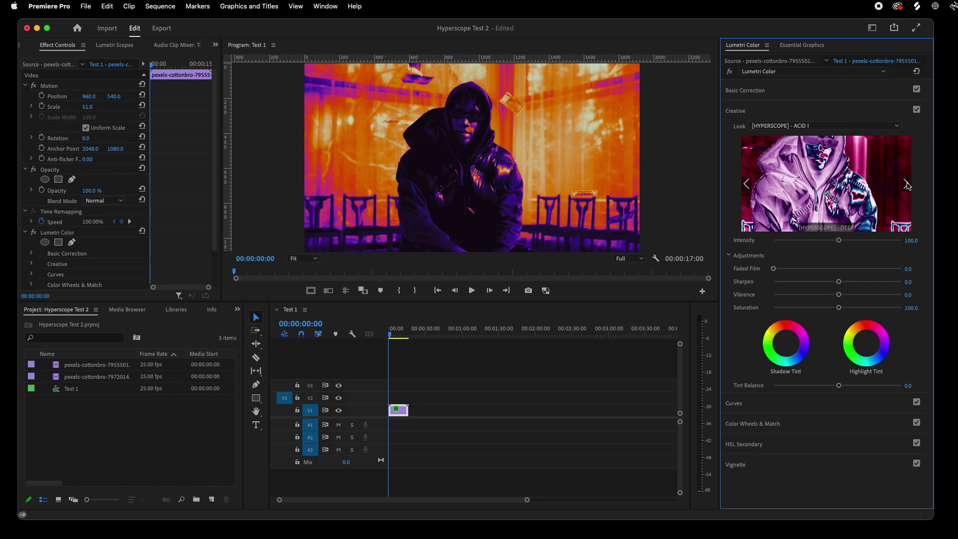
{"action": "left_click", "coordinate": [906, 185]}
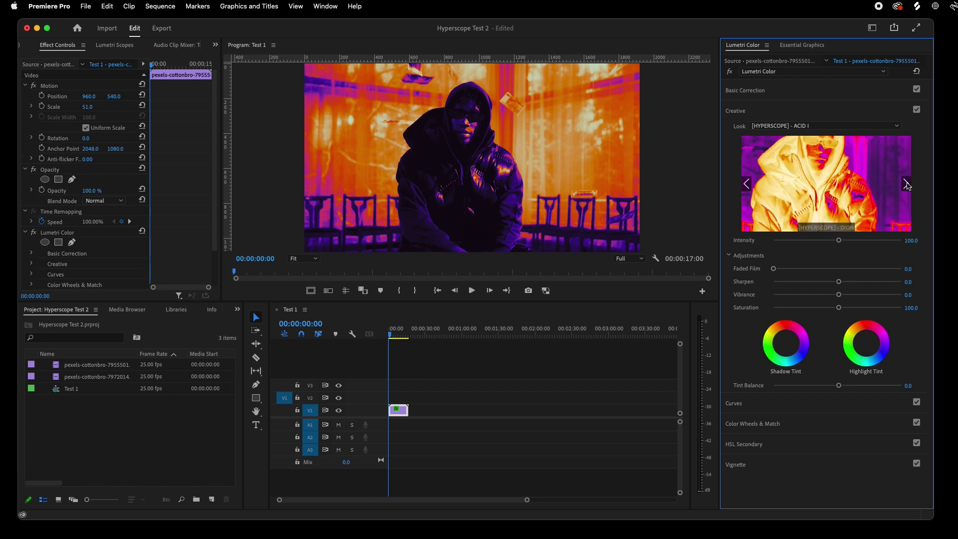
{"action": "left_click", "coordinate": [745, 186]}
Apply the DION look, try intensity around 25, then reset it to 100
{"action": "left_click", "coordinate": [822, 180]}
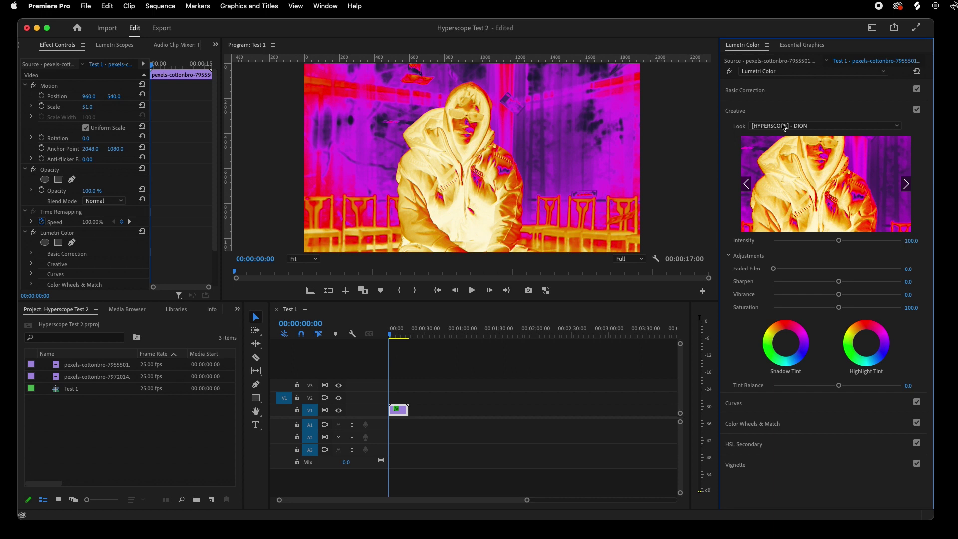
{"action": "mouse_move", "coordinate": [838, 242]}
{"action": "left_mouse_down"}
{"action": "mouse_move", "coordinate": [789, 241]}
{"action": "mouse_move", "coordinate": [826, 242]}
{"action": "left_mouse_up"}
{"action": "double_click", "coordinate": [826, 241]}
Reset the Basic Correction light settings and nudge Exposure up to 1.0
{"action": "left_click", "coordinate": [763, 93]}
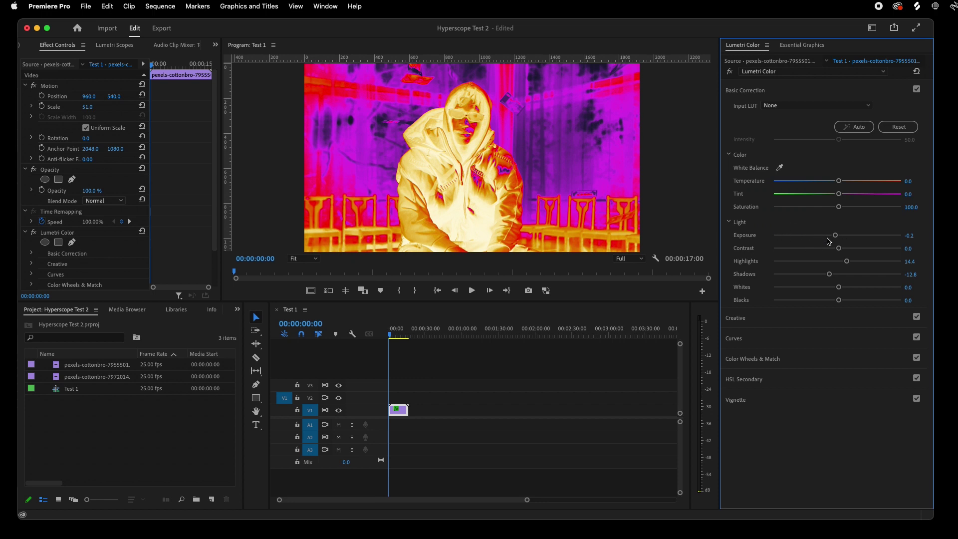
{"action": "left_click", "coordinate": [880, 129]}
{"action": "mouse_move", "coordinate": [839, 235]}
{"action": "left_mouse_down"}
{"action": "mouse_move", "coordinate": [876, 236]}
{"action": "mouse_move", "coordinate": [819, 237]}
{"action": "mouse_move", "coordinate": [847, 237]}
{"action": "left_mouse_up"}
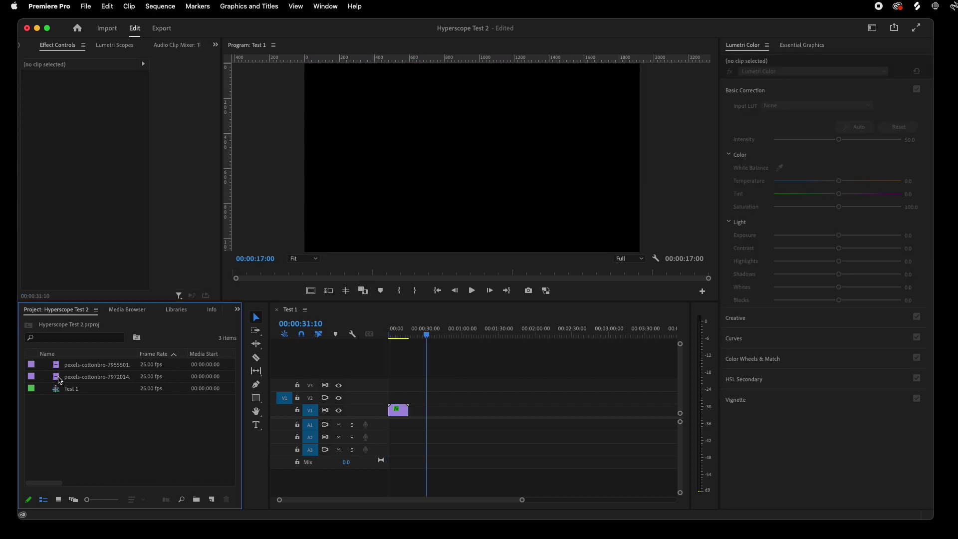
Place the second pexels clip on V1 and scale it to about 50
{"action": "left_click_drag", "start_coordinate": [62, 380], "coordinate": [427, 412]}
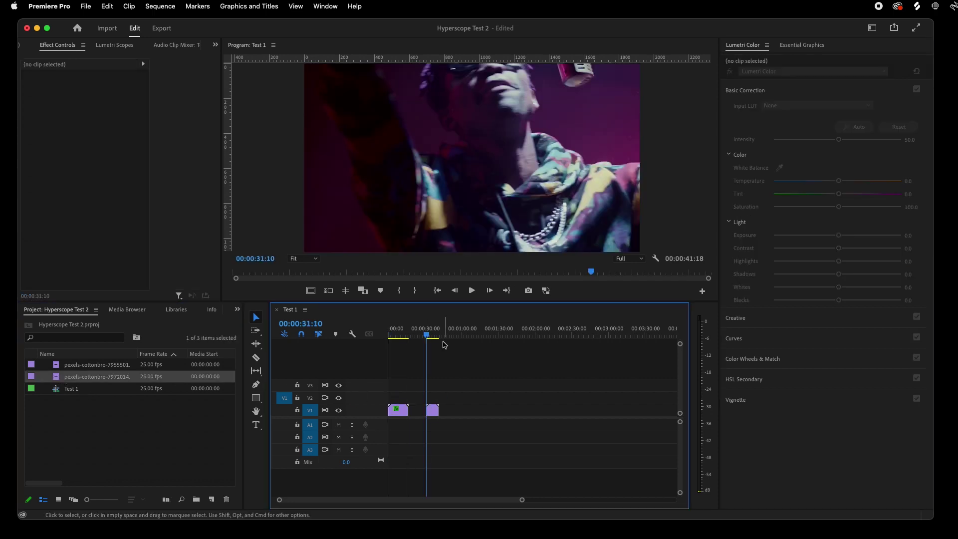
{"action": "left_click", "coordinate": [432, 329]}
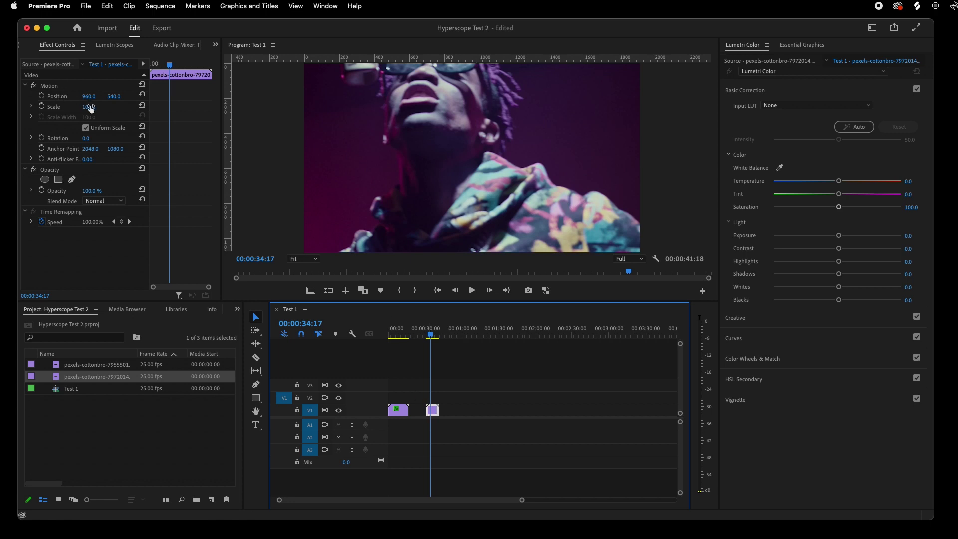
{"action": "mouse_move", "coordinate": [88, 106]}
{"action": "left_mouse_down"}
{"action": "mouse_move", "coordinate": [51, 107]}
{"action": "mouse_move", "coordinate": [61, 106]}
{"action": "left_mouse_up"}
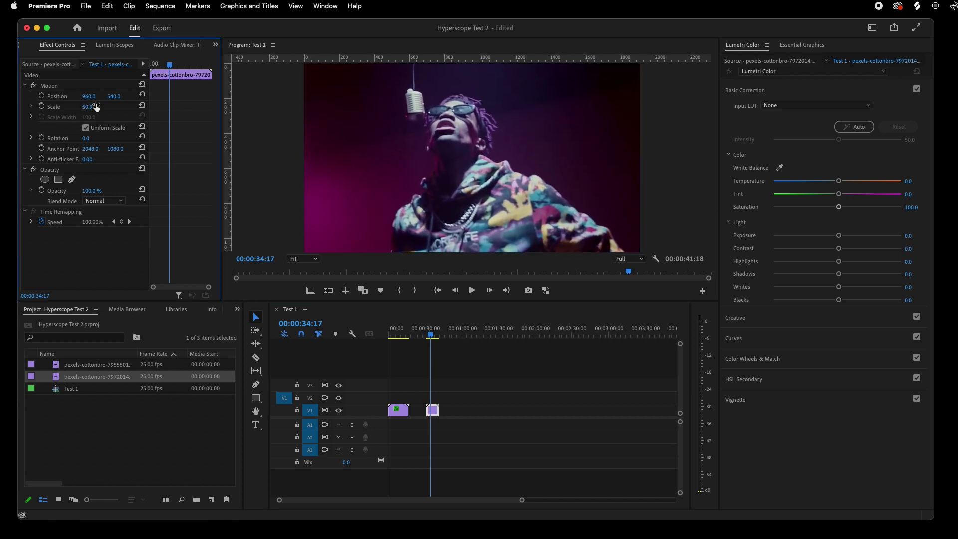
Browse the Lumetri Creative looks and apply [HYPERSCOPE] - FREAK to the clip
{"action": "left_click", "coordinate": [747, 90]}
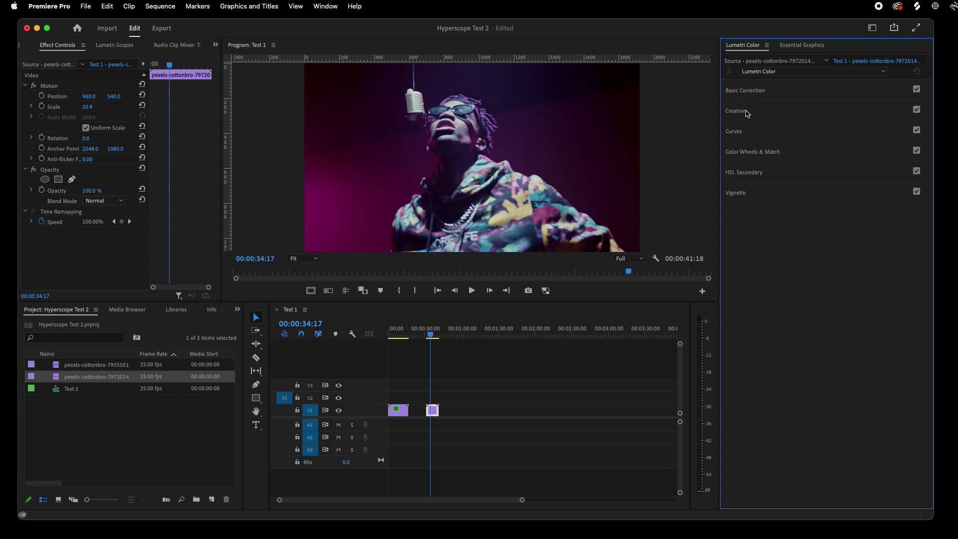
{"action": "left_click", "coordinate": [737, 111]}
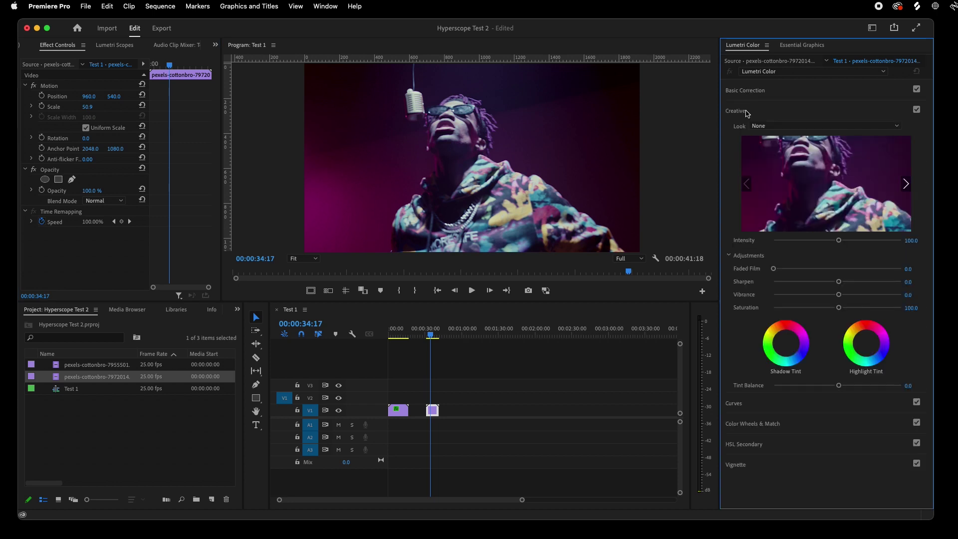
{"action": "left_click", "coordinate": [905, 184]}
{"action": "left_click", "coordinate": [906, 183]}
{"action": "left_click", "coordinate": [906, 184]}
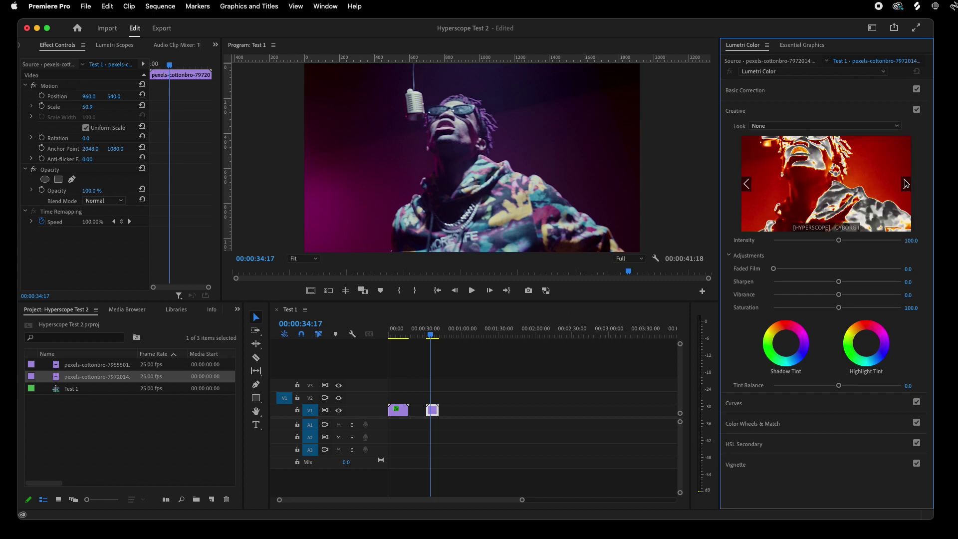
{"action": "left_click", "coordinate": [905, 183]}
{"action": "left_click", "coordinate": [906, 183]}
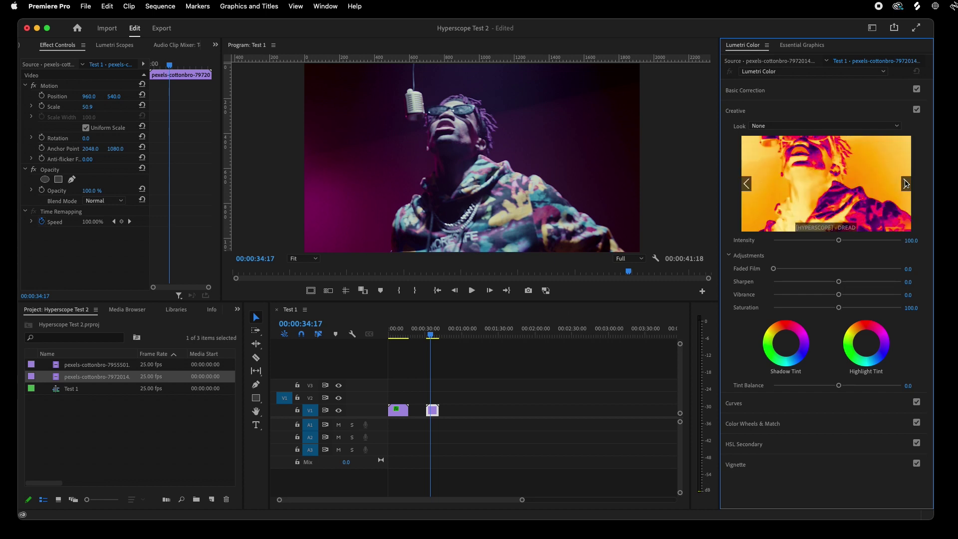
{"action": "left_click", "coordinate": [906, 184]}
{"action": "left_click", "coordinate": [905, 184]}
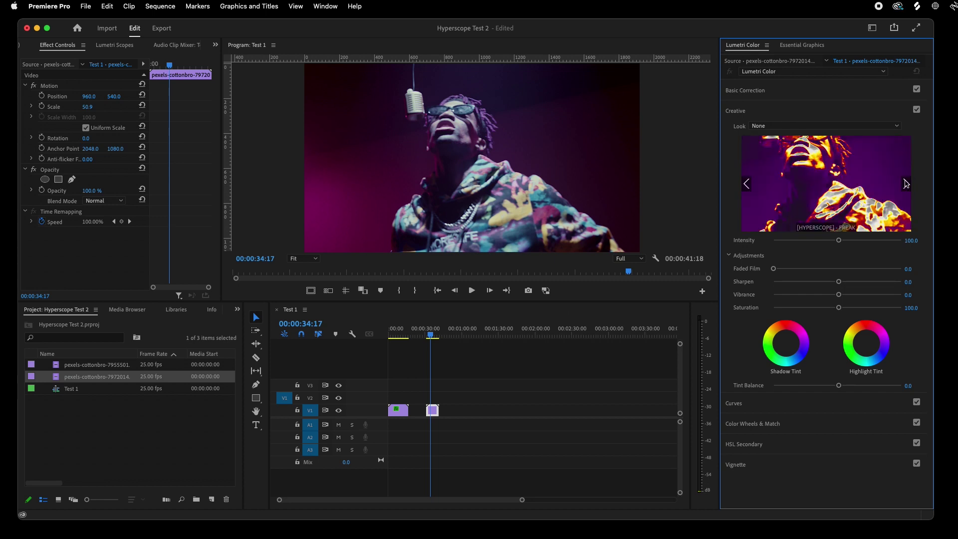
{"action": "left_click", "coordinate": [905, 183]}
{"action": "left_click", "coordinate": [746, 184]}
{"action": "left_click", "coordinate": [828, 179]}
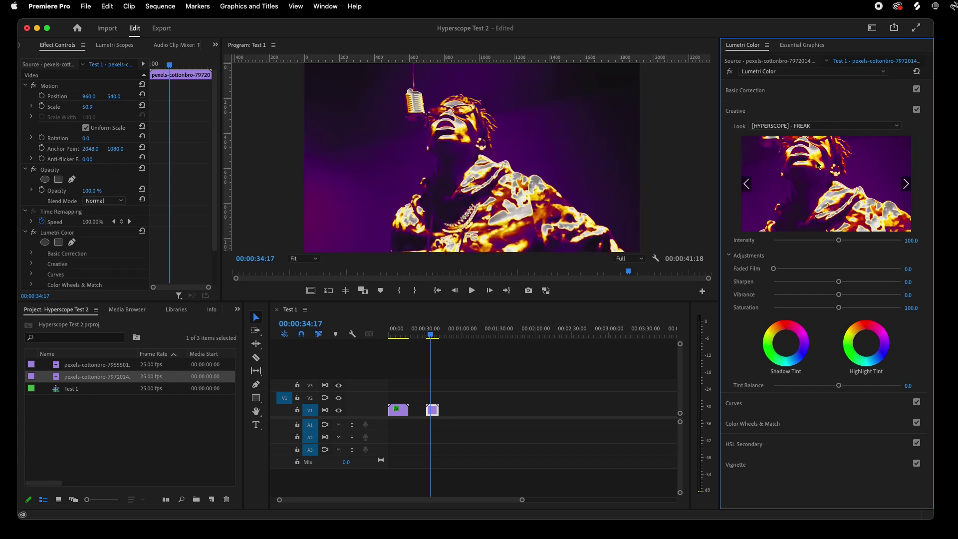
Raise the FREAK clip's Lumetri exposure to 2.1 and bring up the Effects panel
{"action": "left_click", "coordinate": [744, 91]}
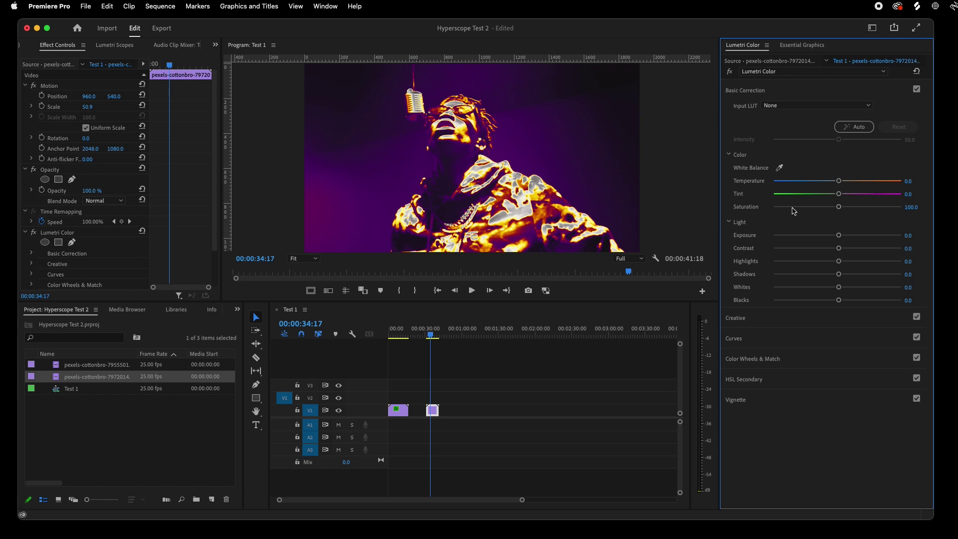
{"action": "mouse_move", "coordinate": [837, 236]}
{"action": "left_mouse_down"}
{"action": "mouse_move", "coordinate": [876, 236]}
{"action": "mouse_move", "coordinate": [864, 236]}
{"action": "left_mouse_up"}
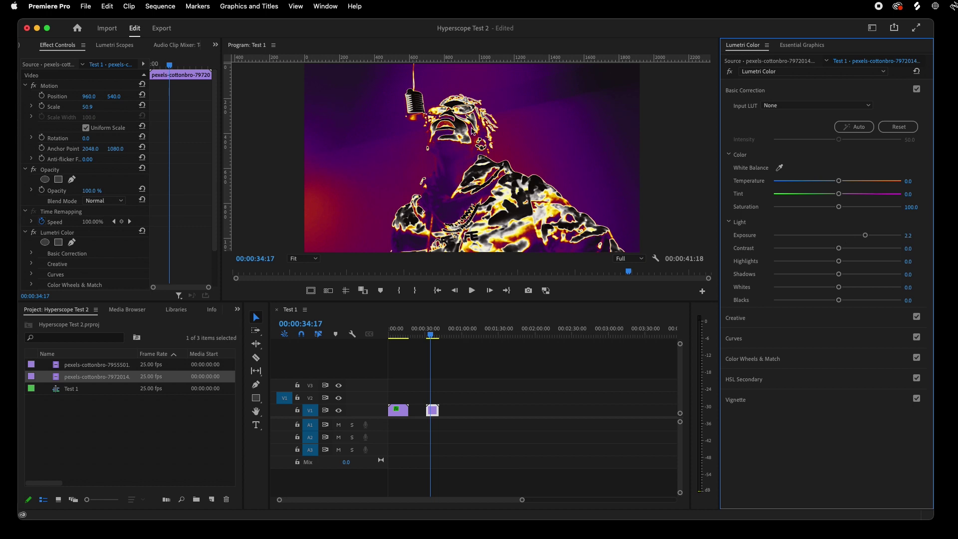
{"action": "left_click_drag", "start_coordinate": [865, 235], "coordinate": [864, 237]}
{"action": "left_click", "coordinate": [238, 309]}
{"action": "left_click", "coordinate": [250, 365]}
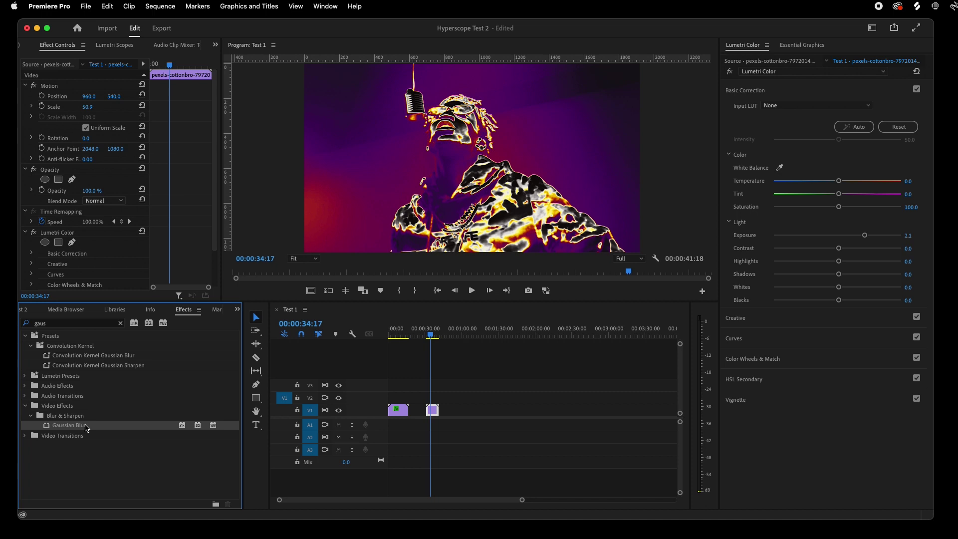
Add Gaussian Blur to the microphone clip and set Blurriness to 155
{"action": "left_click_drag", "start_coordinate": [86, 428], "coordinate": [79, 230]}
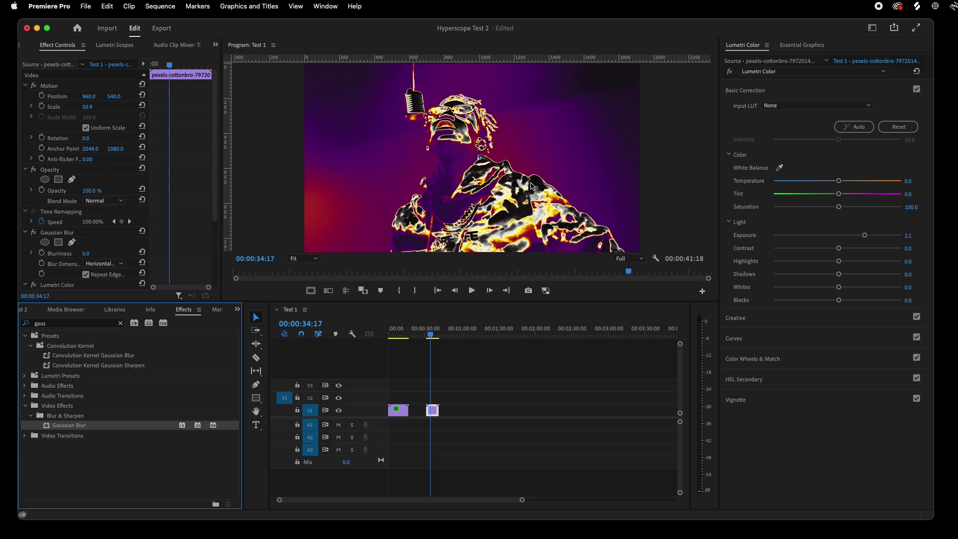
{"action": "left_click", "coordinate": [90, 255]}
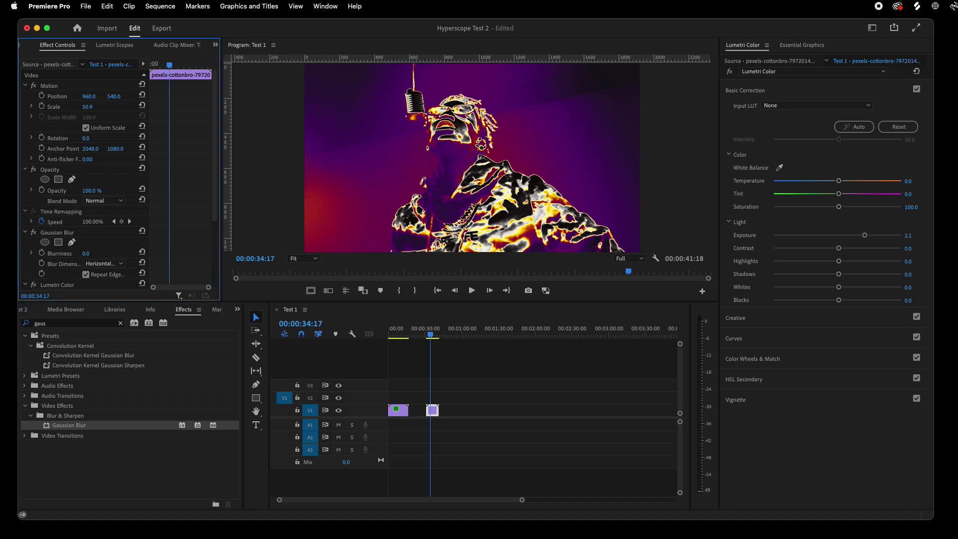
{"action": "left_click_drag", "start_coordinate": [85, 253], "coordinate": [162, 253]}
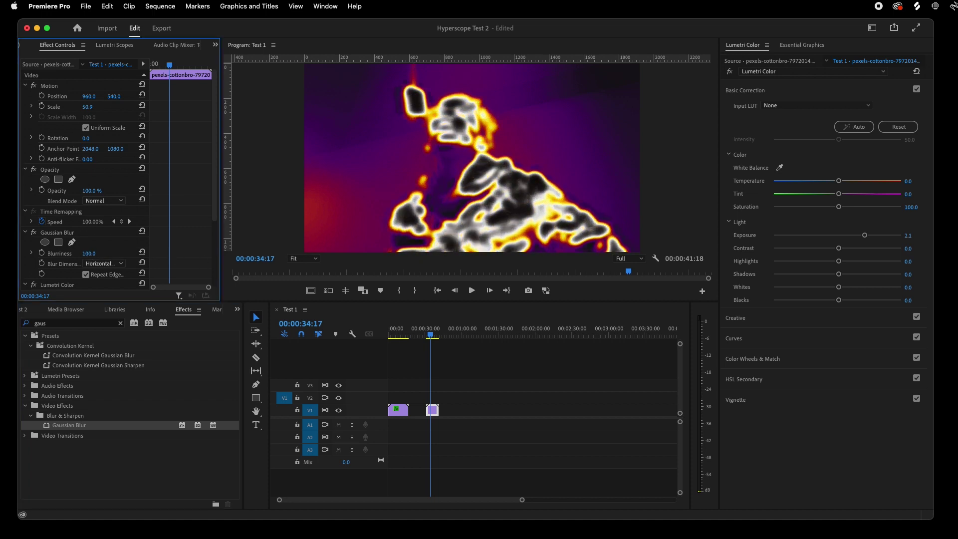
{"action": "left_click_drag", "start_coordinate": [162, 253], "coordinate": [155, 240]}
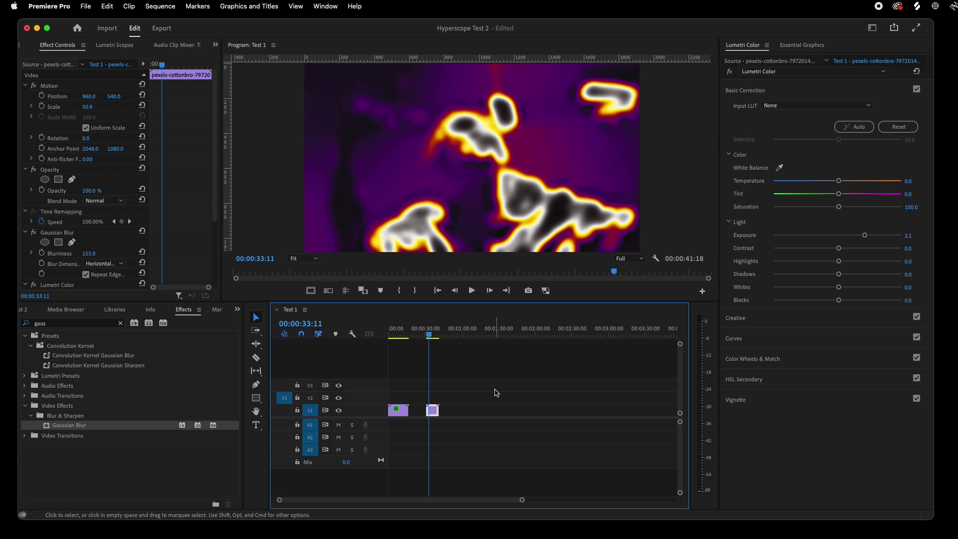
Delete the Gaussian Blur from the FREAK clip and clear the effects search
{"action": "left_click", "coordinate": [72, 234]}
{"action": "key", "text": "Delete"}
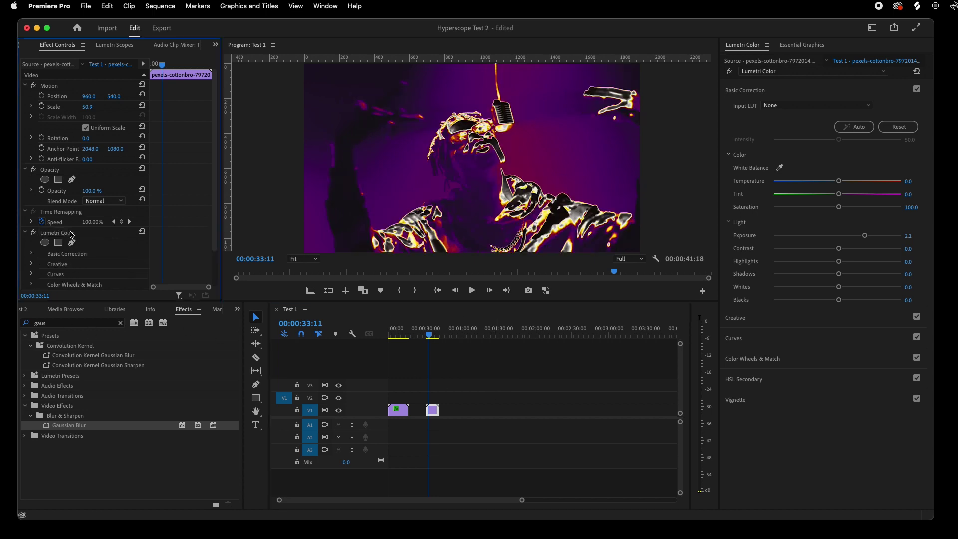
{"action": "left_click", "coordinate": [119, 324]}
{"action": "type", "text": "dire"}
Apply Directional Blur at 90° with blur length 698, preview it, and zoom the timeline in
{"action": "left_click", "coordinate": [88, 396]}
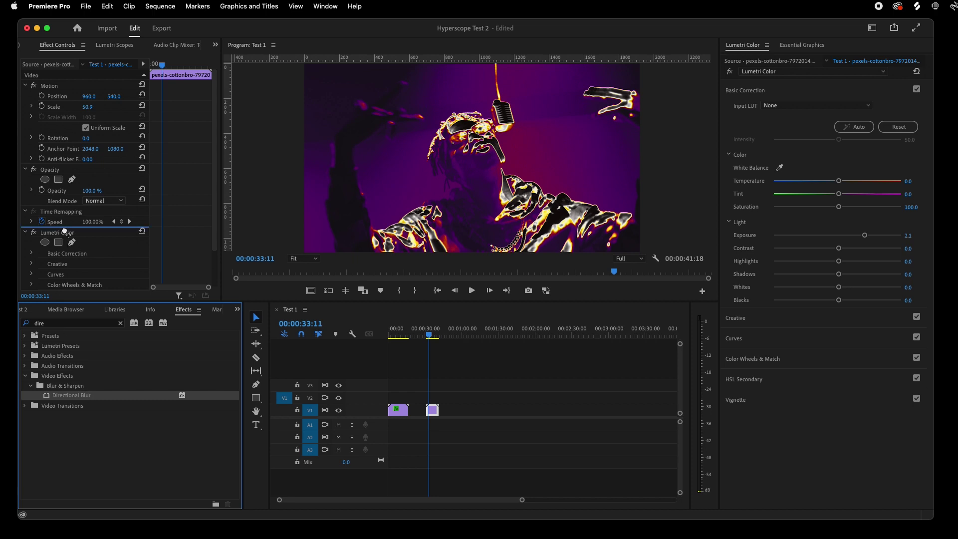
{"action": "left_click_drag", "start_coordinate": [63, 239], "coordinate": [63, 232]}
{"action": "left_click_drag", "start_coordinate": [86, 264], "coordinate": [159, 263]}
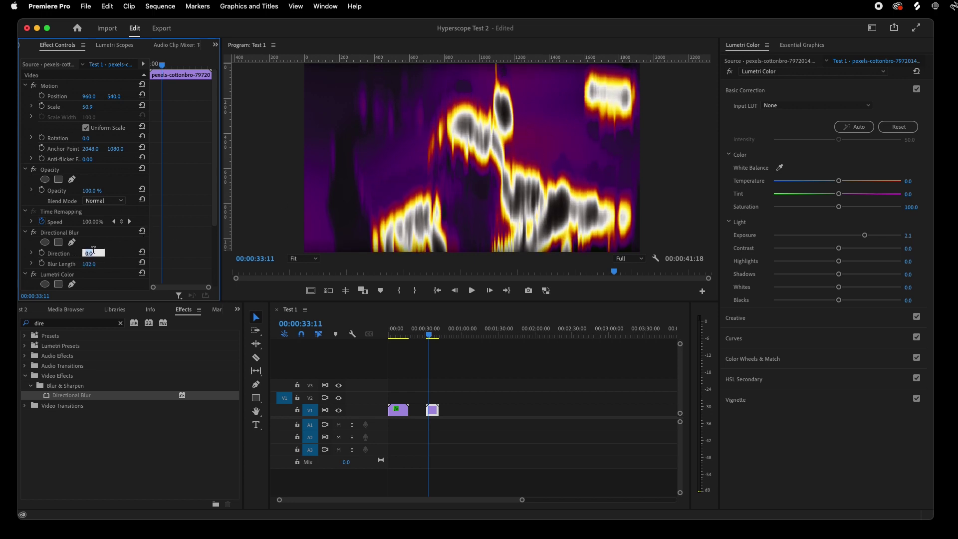
{"action": "type", "text": "0"}
{"action": "key", "text": "Return"}
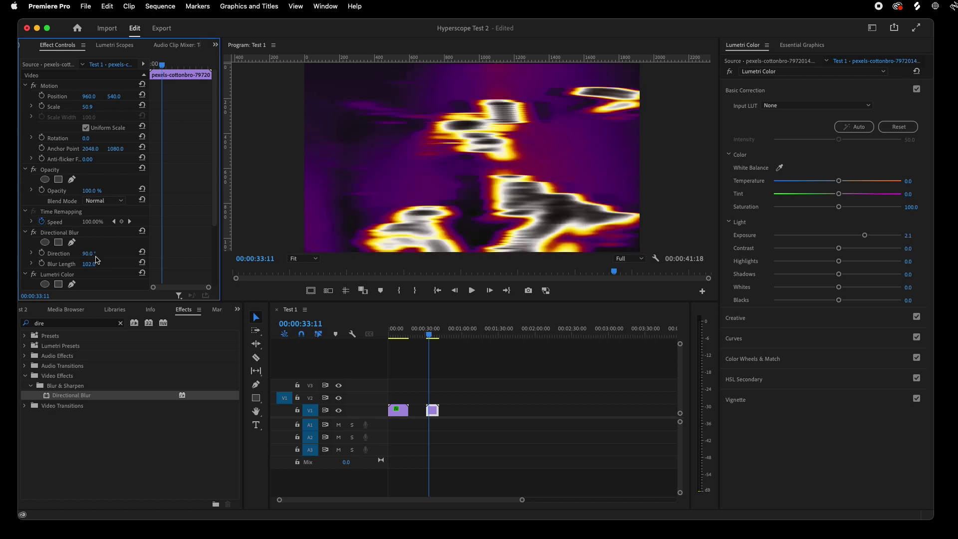
{"action": "left_click_drag", "start_coordinate": [87, 264], "coordinate": [266, 263]}
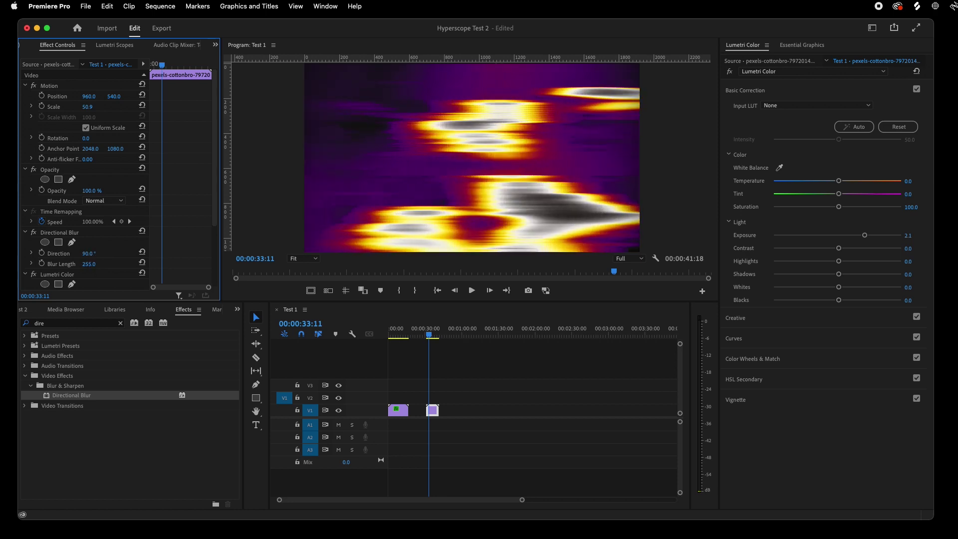
{"action": "left_click_drag", "start_coordinate": [87, 263], "coordinate": [95, 266]}
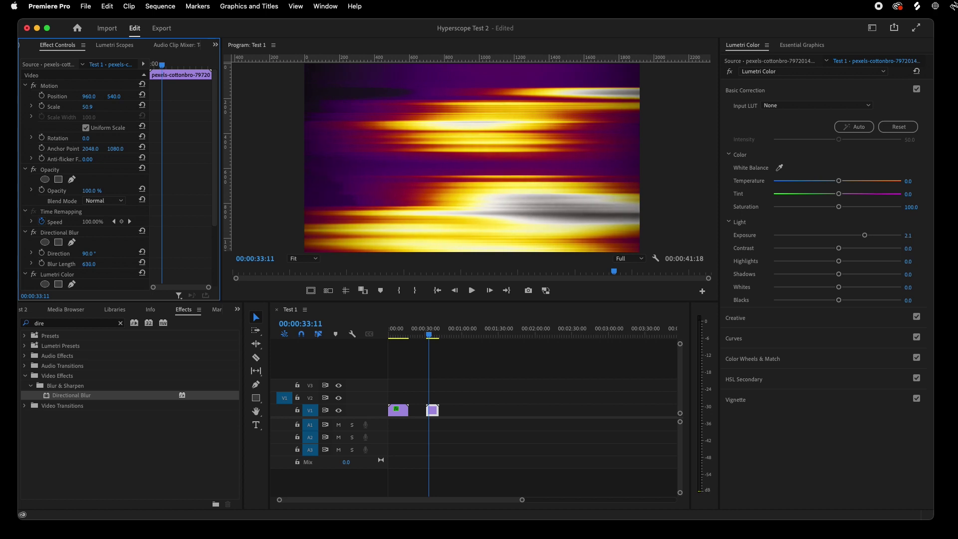
{"action": "key", "text": "space"}
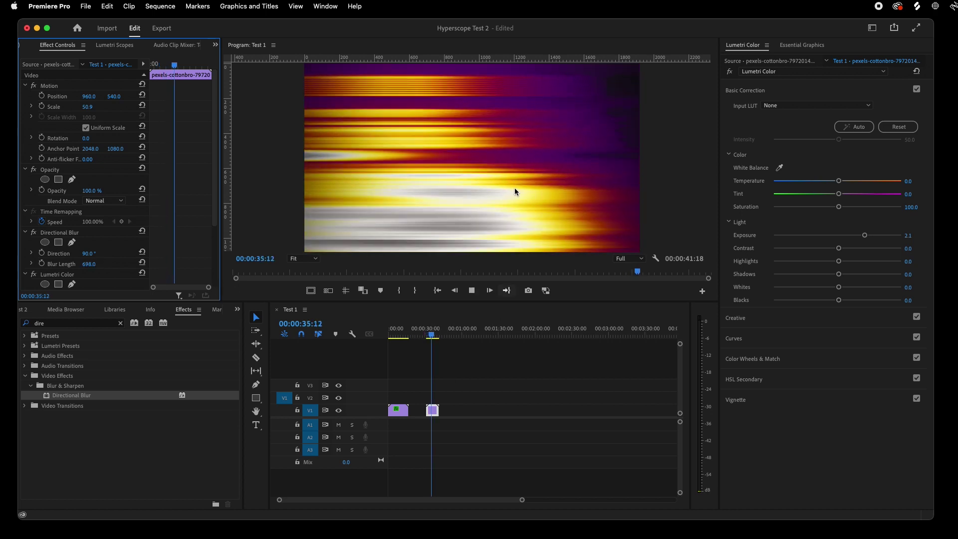
{"action": "key", "text": "space"}
{"action": "key", "text": "equal"}
{"action": "key", "text": "equal"}
{"action": "key", "text": "equal"}
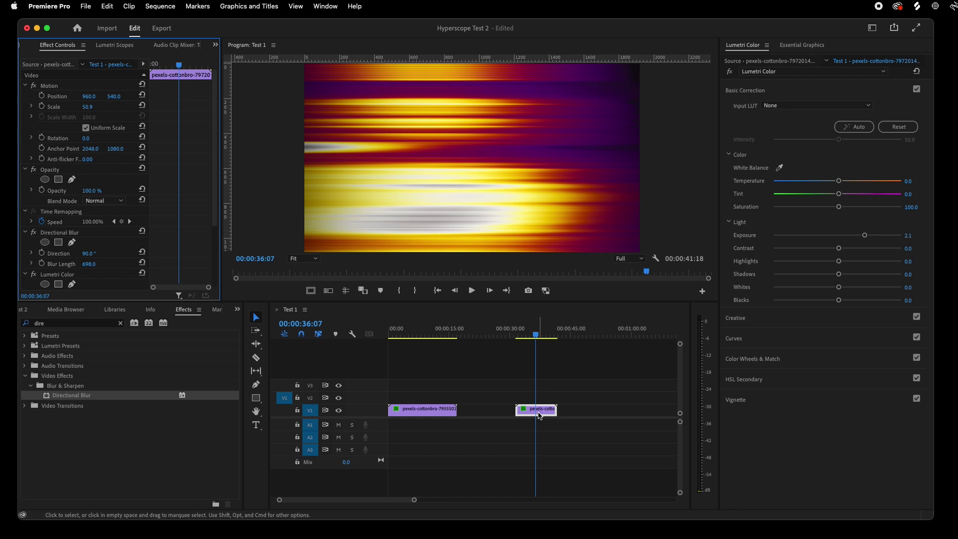
Speed up the blurred clip via Speed/Duration so the sequence ends at 00:00:34:00, then replay it
{"action": "right_click", "coordinate": [540, 412]}
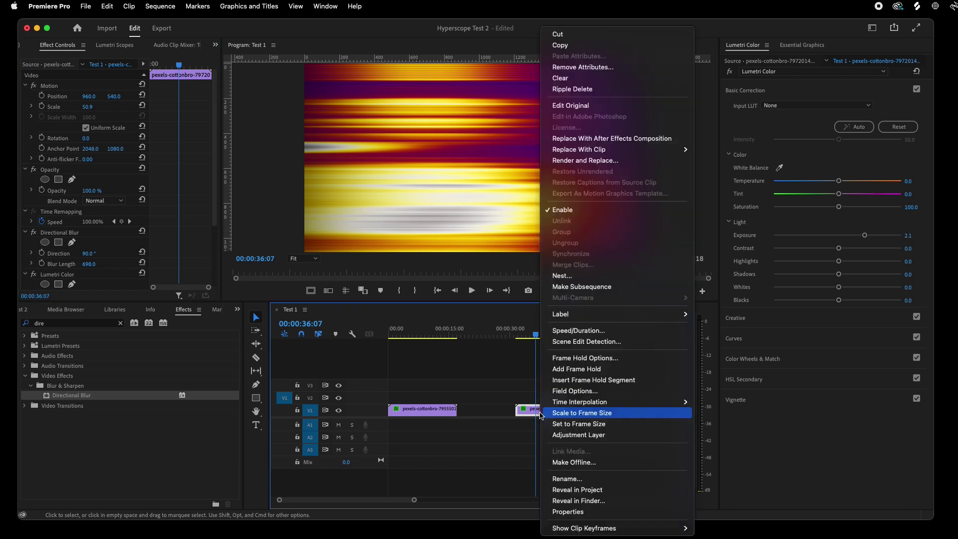
{"action": "left_click", "coordinate": [576, 330]}
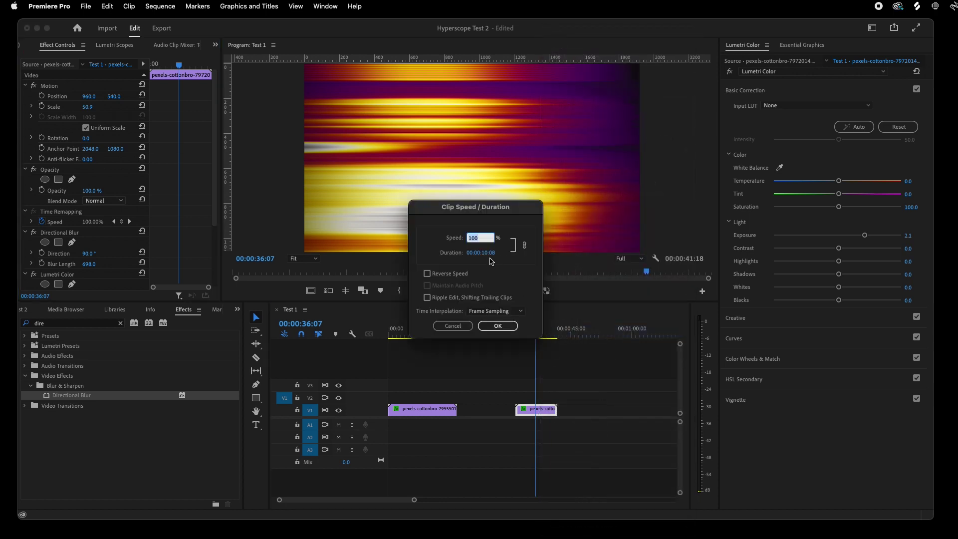
{"action": "key", "text": "Return"}
{"action": "left_click_drag", "start_coordinate": [518, 337], "coordinate": [517, 337]}
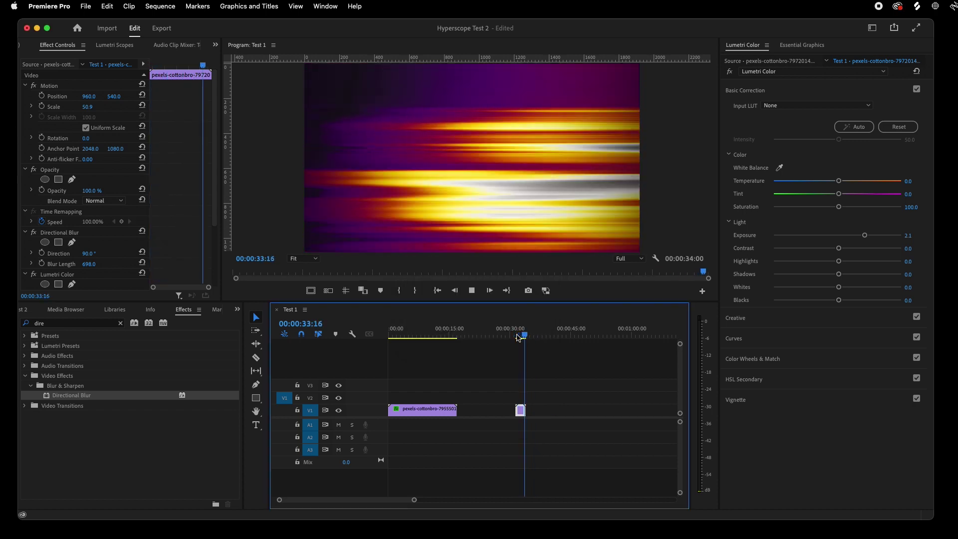
{"action": "left_click", "coordinate": [515, 337]}
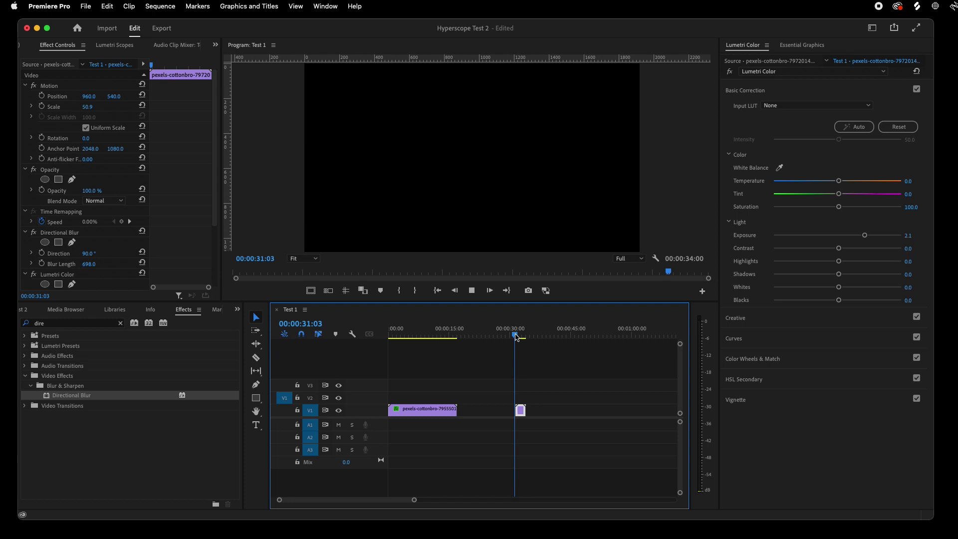
{"action": "key", "text": "space"}
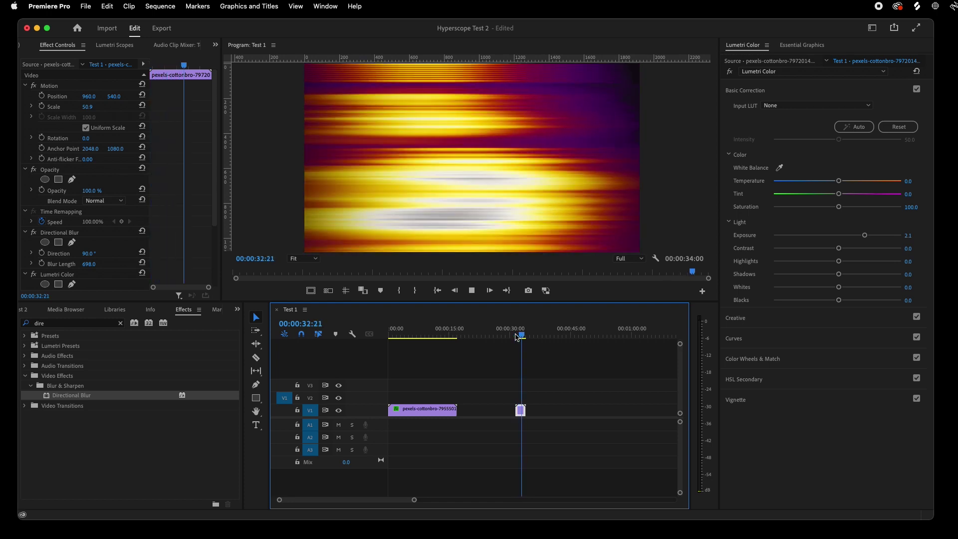
{"action": "key", "text": "space"}
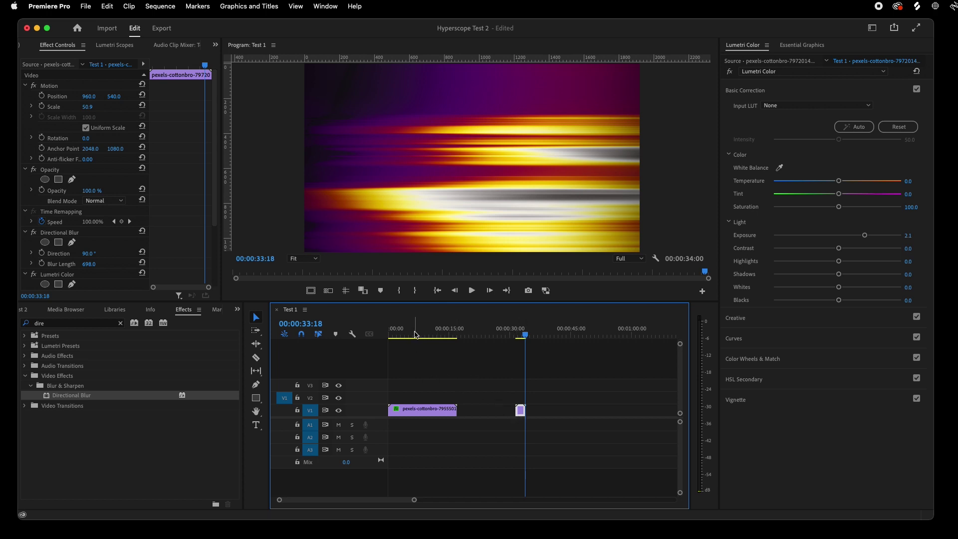
Add pexels-cottonbro-7972014 after the thermal clip on V1 and scale it to 52
{"action": "left_click", "coordinate": [71, 311]}
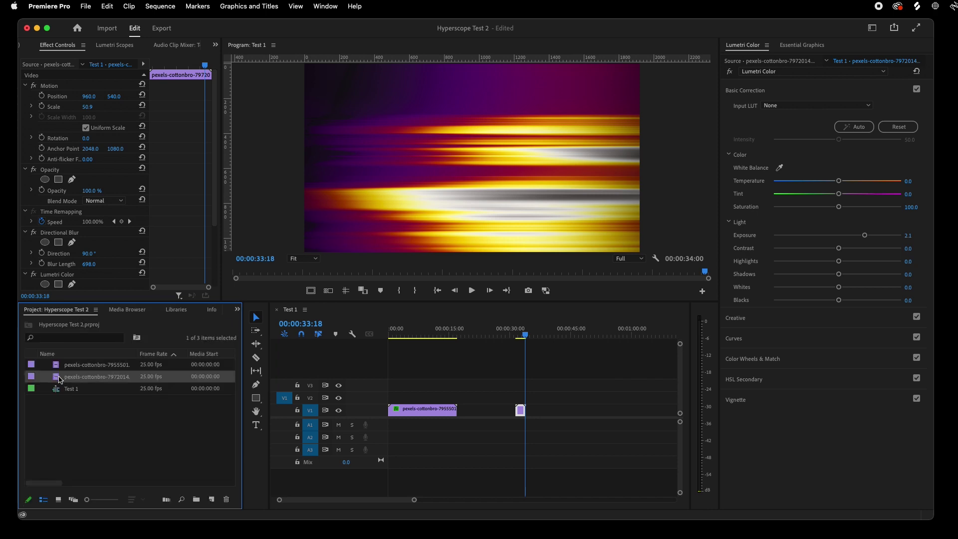
{"action": "left_click_drag", "start_coordinate": [69, 378], "coordinate": [459, 410]}
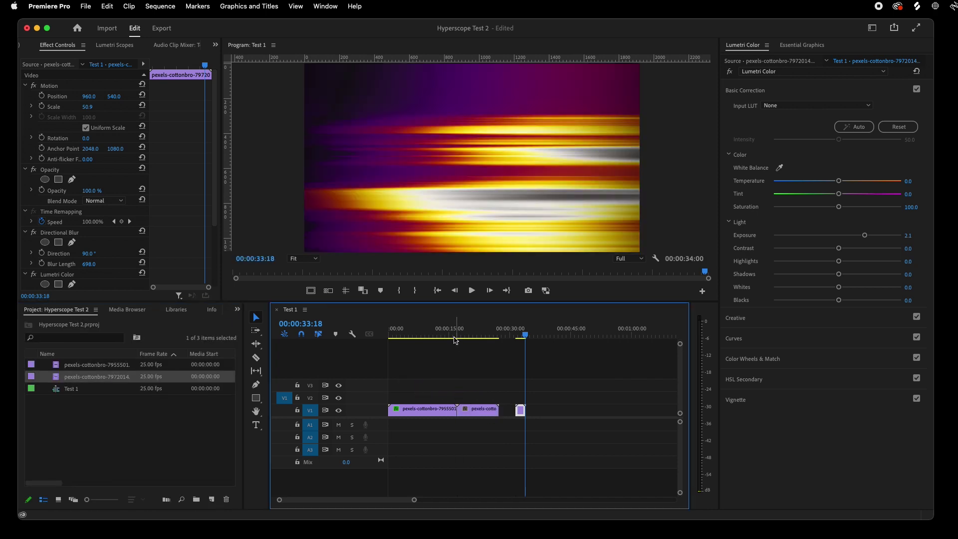
{"action": "left_click", "coordinate": [452, 338]}
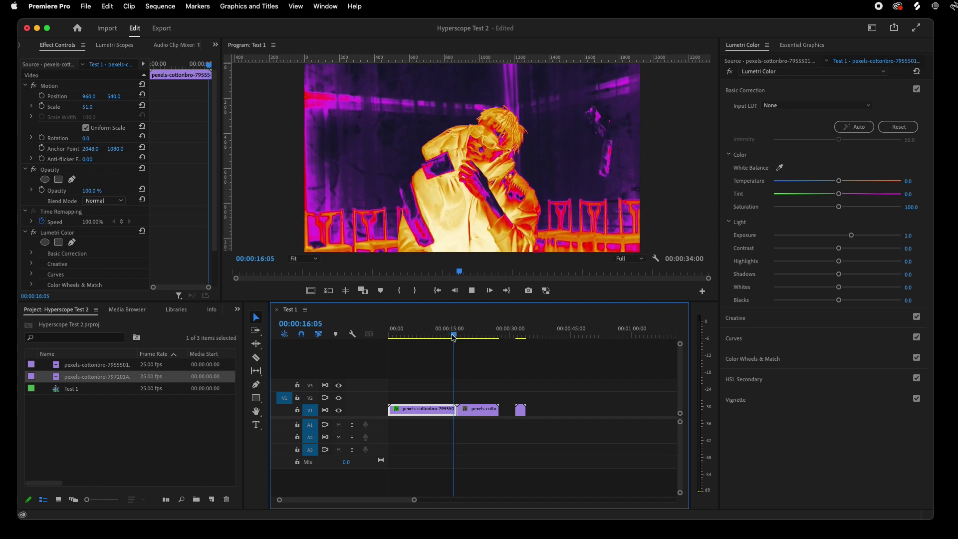
{"action": "left_click", "coordinate": [479, 410]}
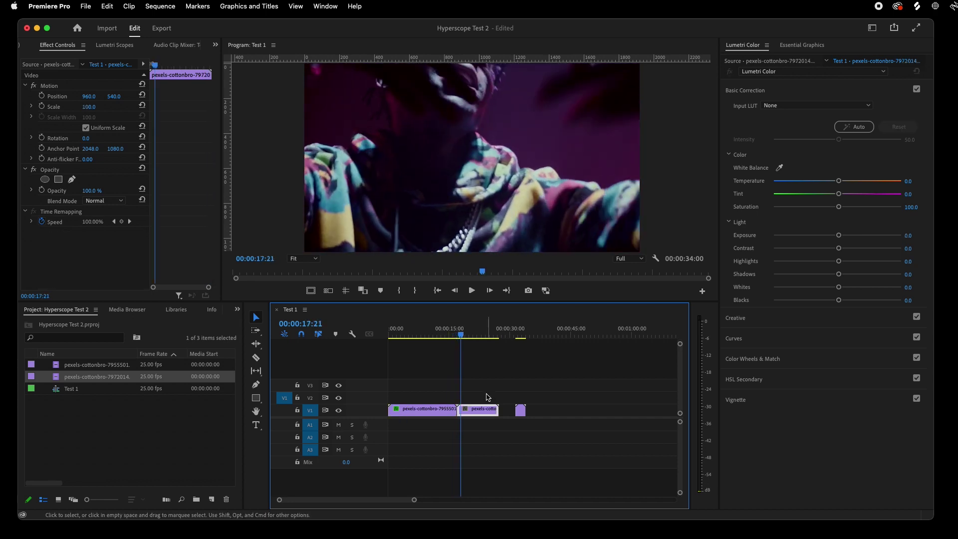
{"action": "left_click_drag", "start_coordinate": [88, 107], "coordinate": [77, 107]}
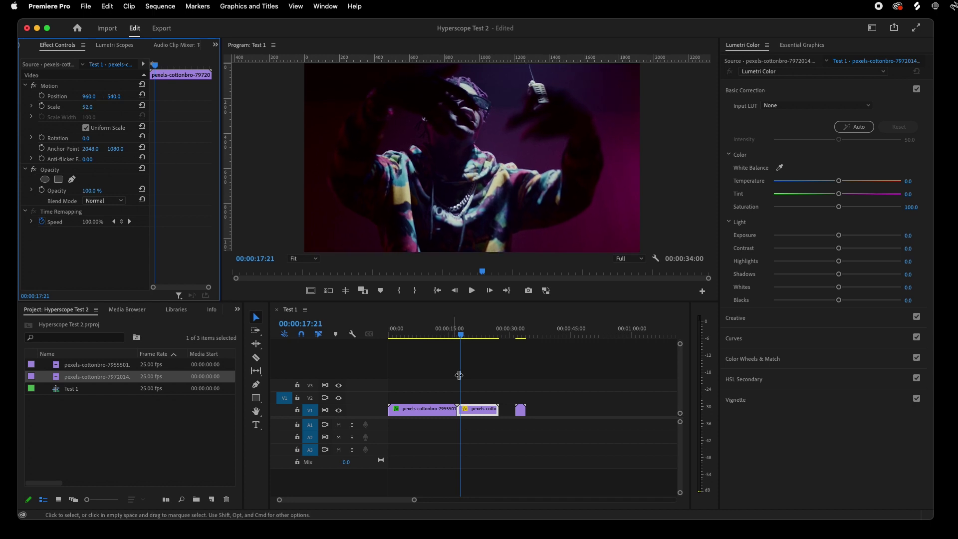
{"action": "scroll", "coordinate": [460, 416], "scroll_direction": "up", "scroll_amount": 2}
{"action": "scroll", "coordinate": [458, 412], "scroll_direction": "up", "scroll_amount": 3}
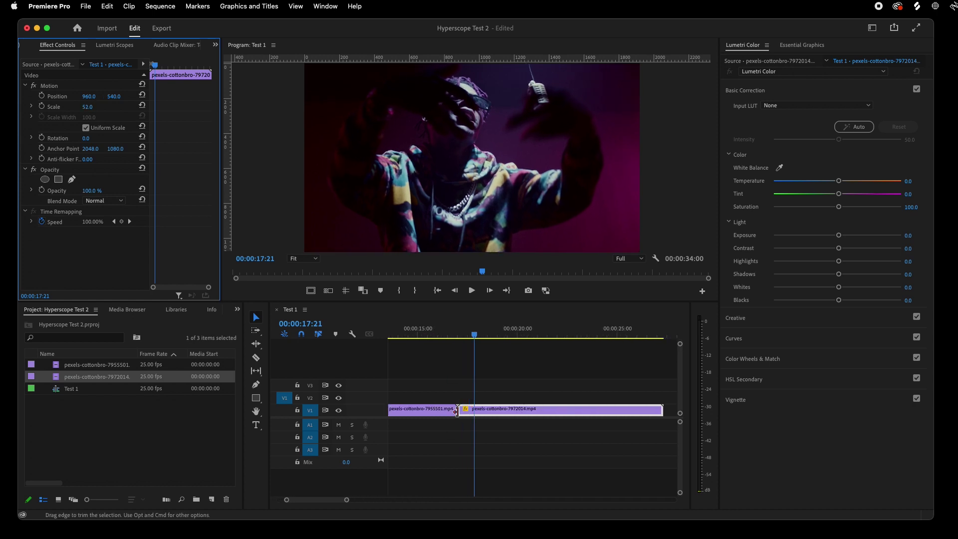
{"action": "scroll", "coordinate": [449, 412], "scroll_direction": "left", "scroll_amount": 3}
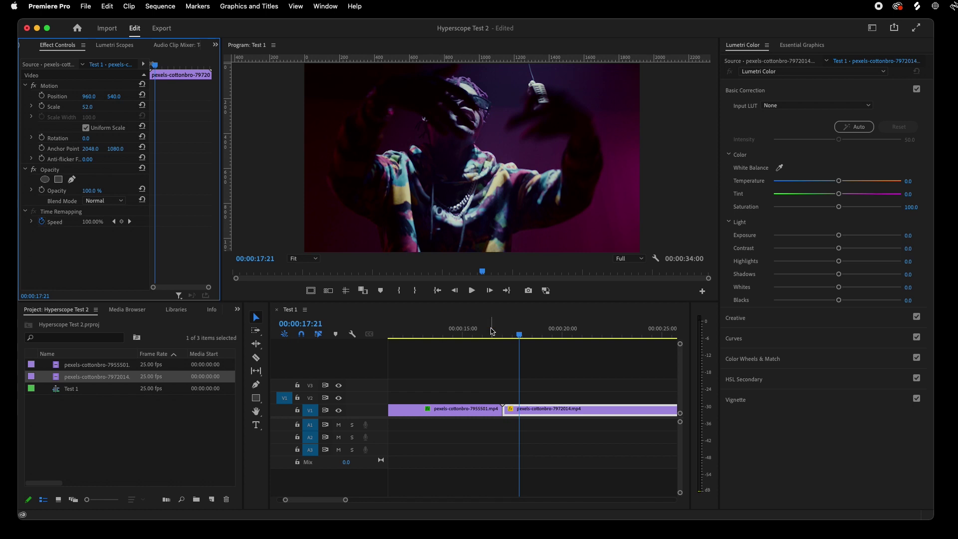
{"action": "left_click", "coordinate": [489, 334]}
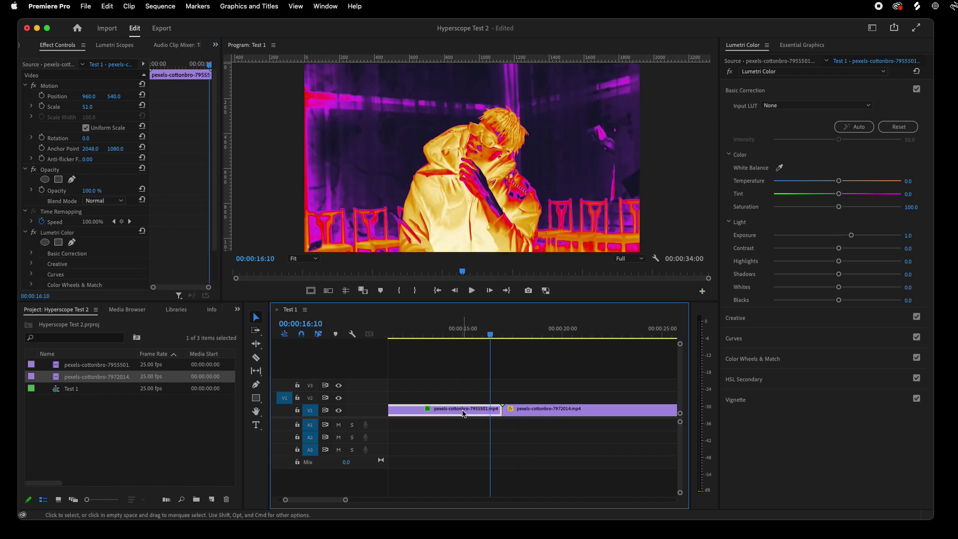
{"action": "scroll", "coordinate": [498, 414], "scroll_direction": "up", "scroll_amount": 2}
{"action": "scroll", "coordinate": [498, 414], "scroll_direction": "up", "scroll_amount": 2}
Razor-cut the end of the thermal clip into several short pieces
{"action": "key", "text": "c"}
{"action": "scroll", "coordinate": [503, 414], "scroll_direction": "up", "scroll_amount": 2}
{"action": "scroll", "coordinate": [507, 415], "scroll_direction": "up", "scroll_amount": 2}
{"action": "scroll", "coordinate": [510, 417], "scroll_direction": "up", "scroll_amount": 1}
{"action": "scroll", "coordinate": [511, 416], "scroll_direction": "down", "scroll_amount": 2}
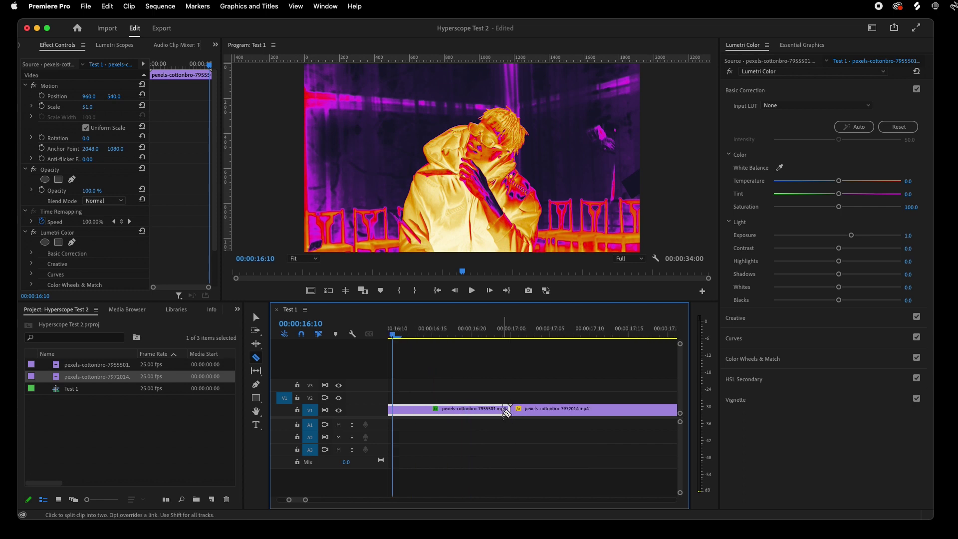
{"action": "left_click", "coordinate": [495, 412]}
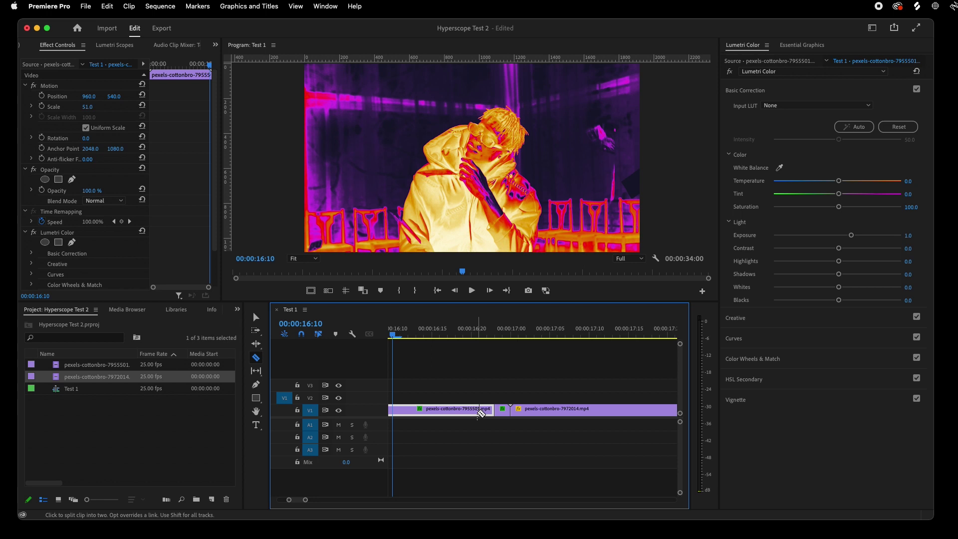
{"action": "left_click", "coordinate": [463, 412]}
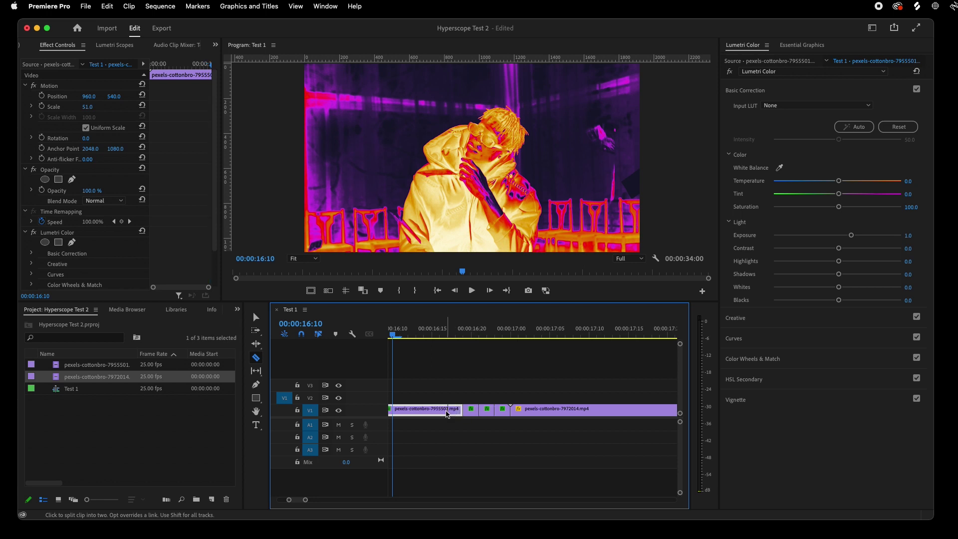
{"action": "left_click", "coordinate": [446, 413]}
Switch off Lumetri Color on two of the short thermal pieces
{"action": "key", "text": "v"}
{"action": "left_click", "coordinate": [470, 412]}
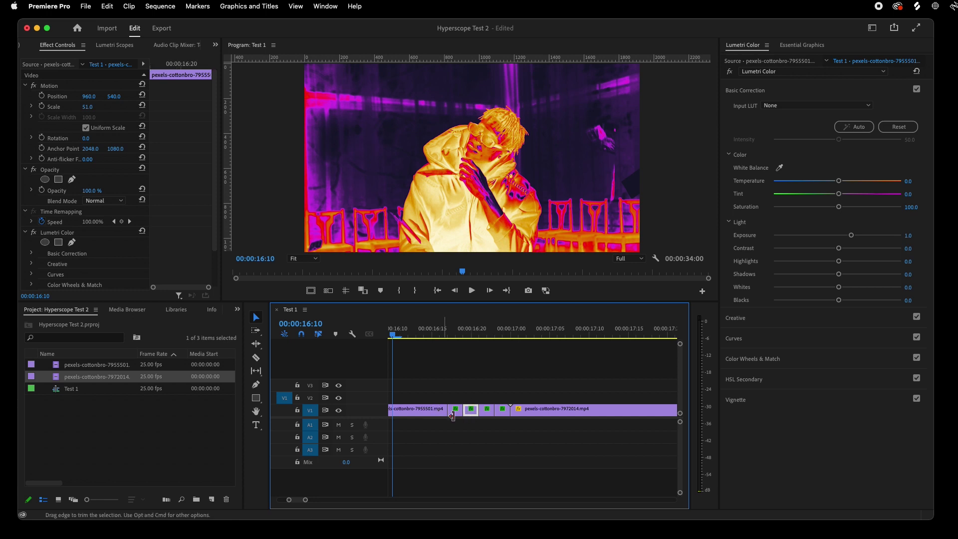
{"action": "left_click", "coordinate": [487, 412]}
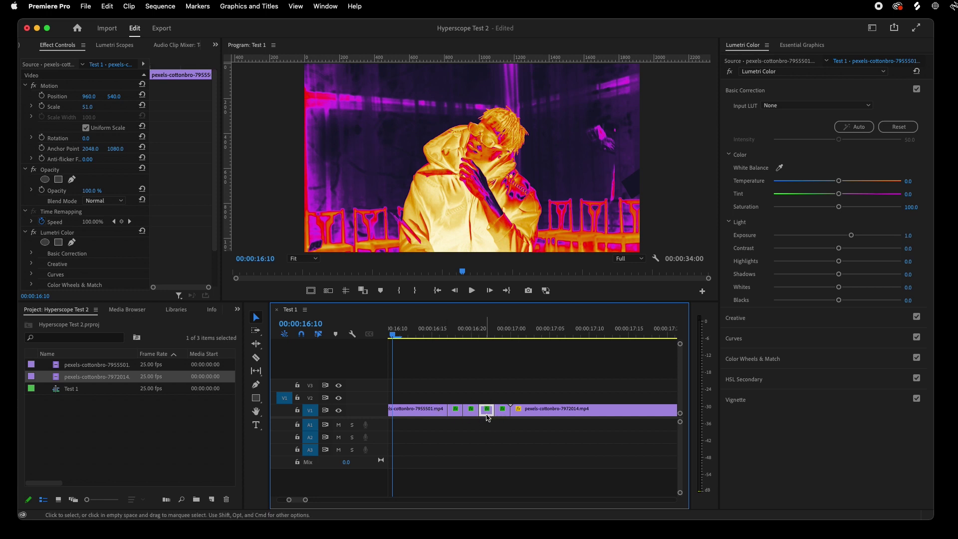
{"action": "left_click", "coordinate": [729, 72]}
{"action": "left_click", "coordinate": [487, 336]}
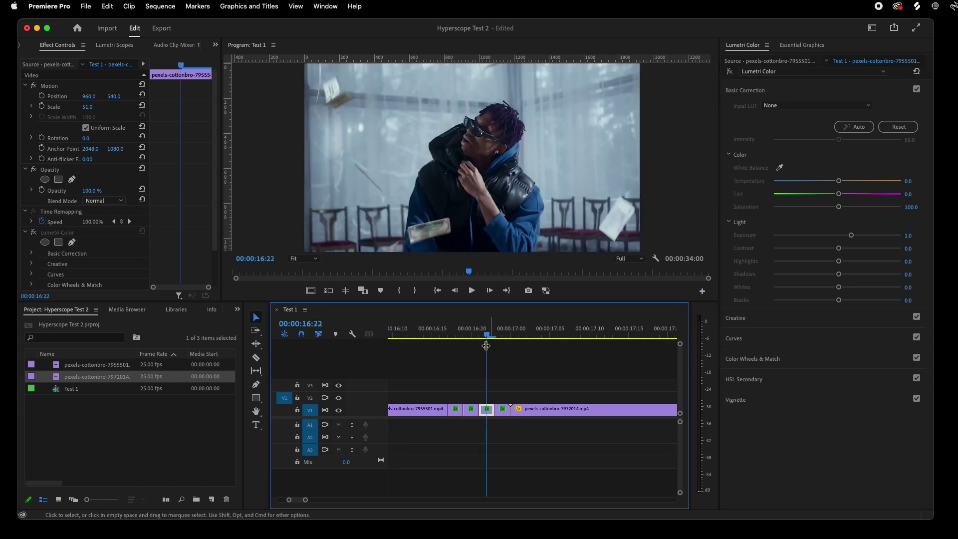
{"action": "left_click", "coordinate": [455, 336]}
{"action": "left_click", "coordinate": [456, 410]}
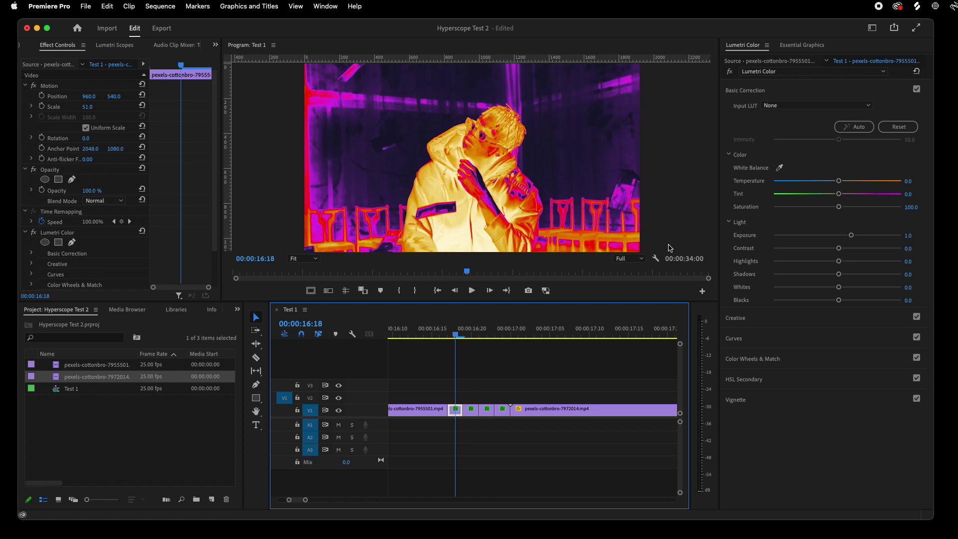
{"action": "left_click", "coordinate": [730, 71]}
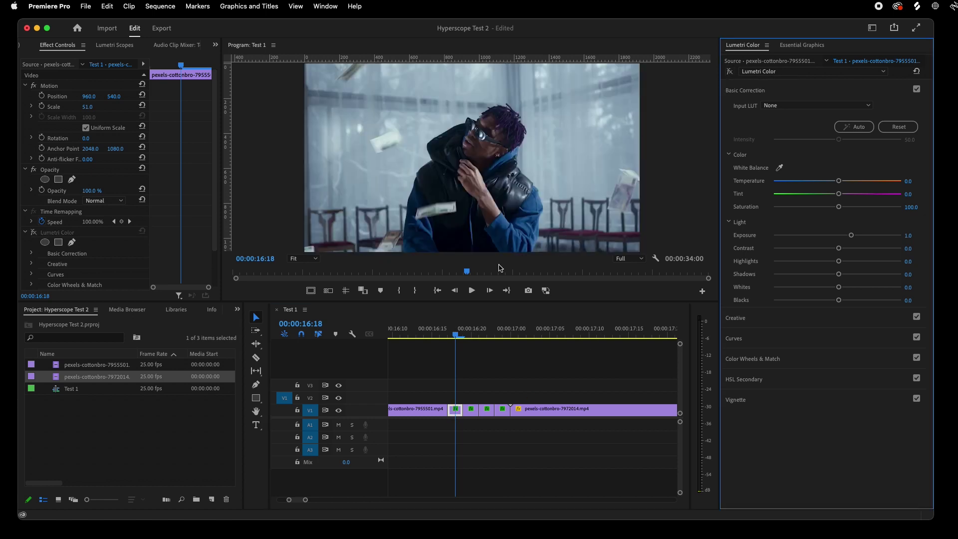
{"action": "left_click_drag", "start_coordinate": [430, 328], "coordinate": [525, 322]}
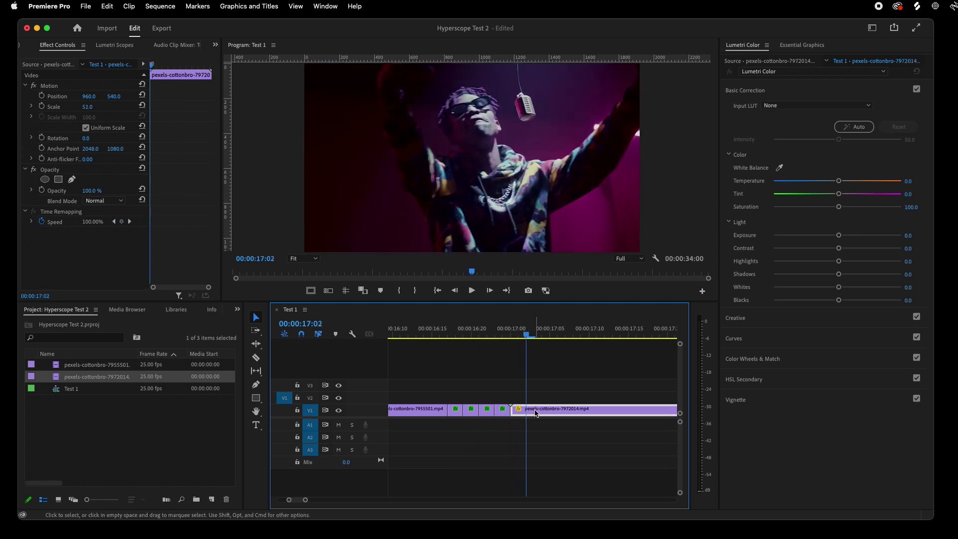
Split the rapper clip at the playhead into several short pieces
{"action": "key", "text": "super+k"}
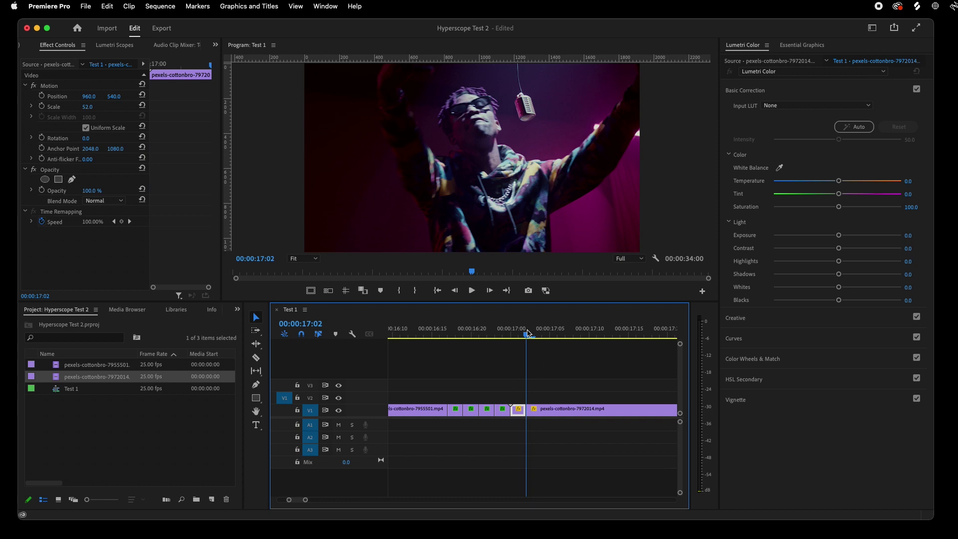
{"action": "left_click_drag", "start_coordinate": [531, 336], "coordinate": [575, 337]}
{"action": "key", "text": "super+k"}
{"action": "key", "text": "super+k"}
{"action": "key", "text": "super+k"}
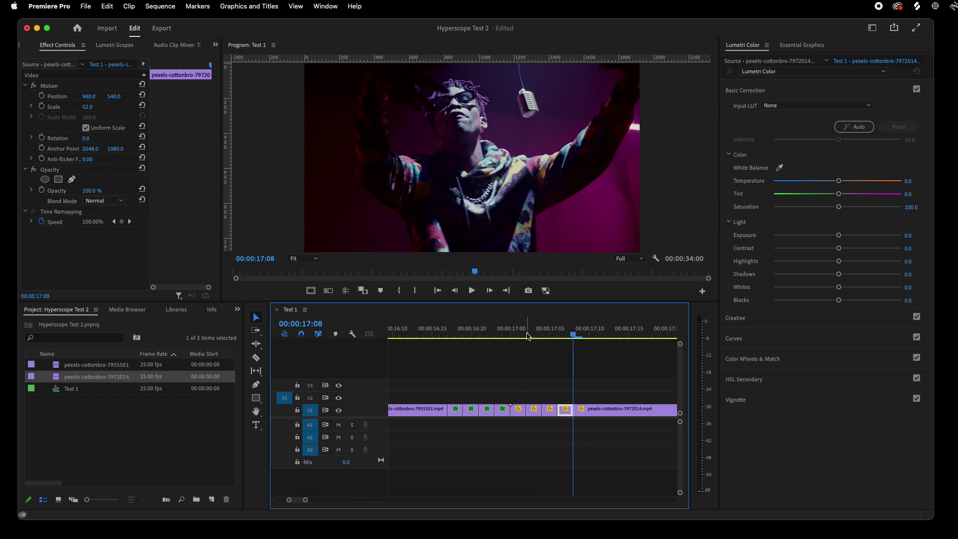
{"action": "left_click", "coordinate": [519, 337]}
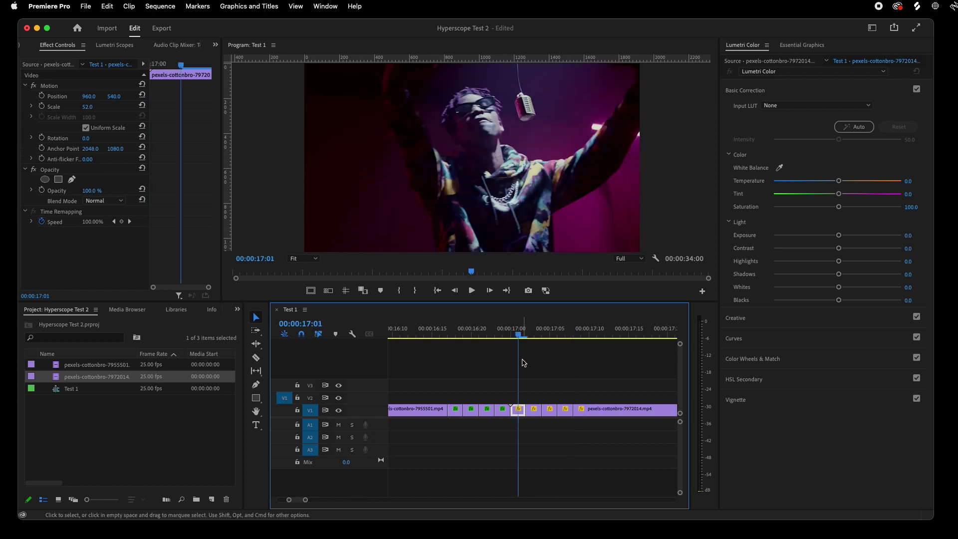
{"action": "left_click", "coordinate": [505, 411]}
{"action": "left_click", "coordinate": [494, 336]}
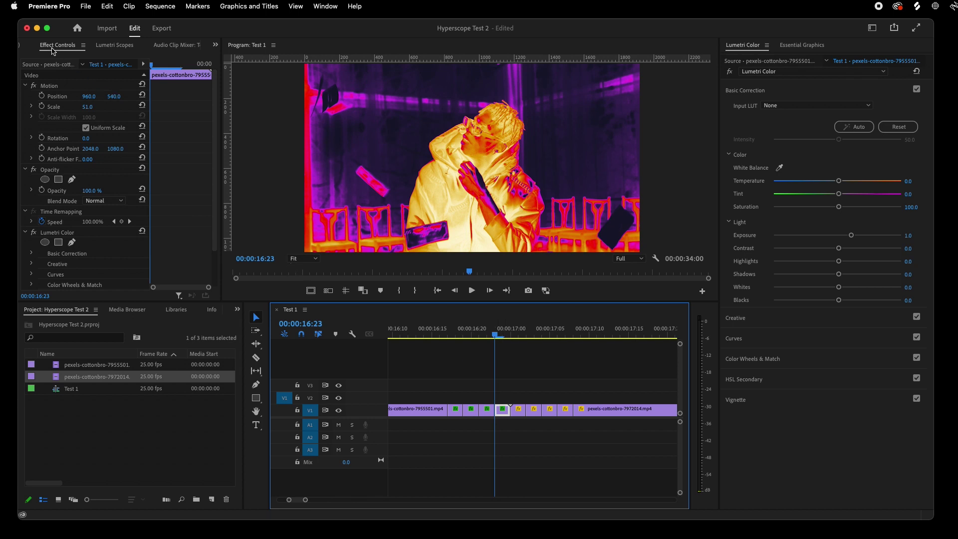
Copy Lumetri Color from a thermal piece and paste it onto the next two short clips
{"action": "left_click", "coordinate": [58, 233]}
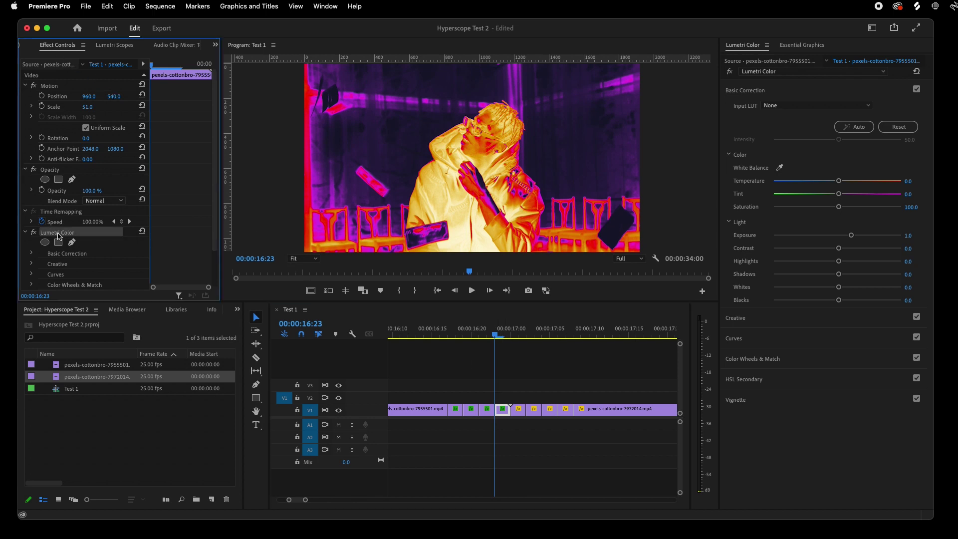
{"action": "left_click", "coordinate": [517, 335]}
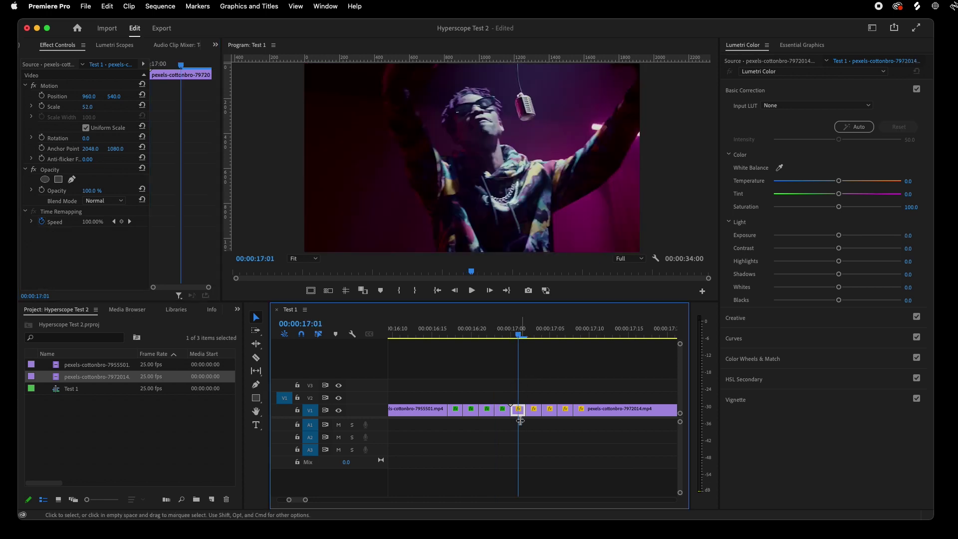
{"action": "left_click", "coordinate": [549, 414], "text": "shift"}
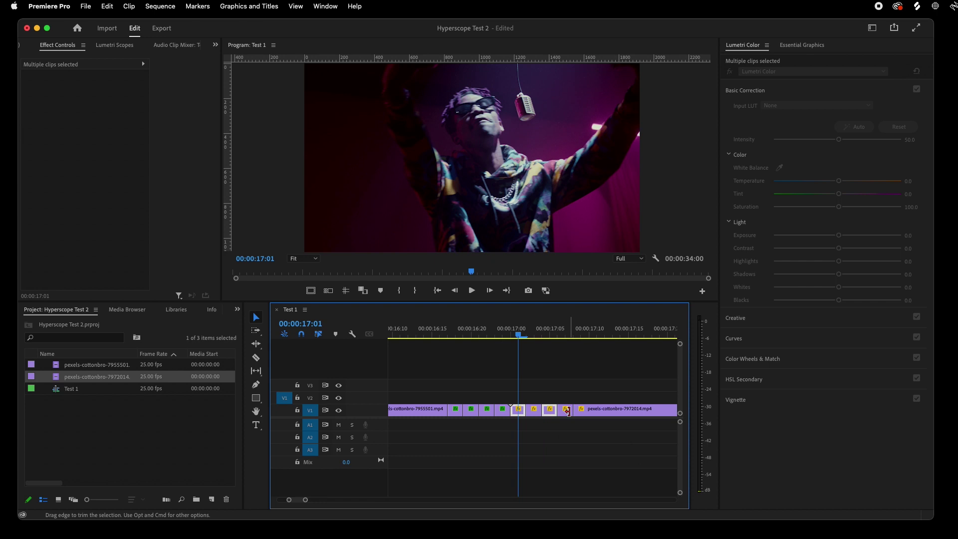
{"action": "key", "text": "super+v"}
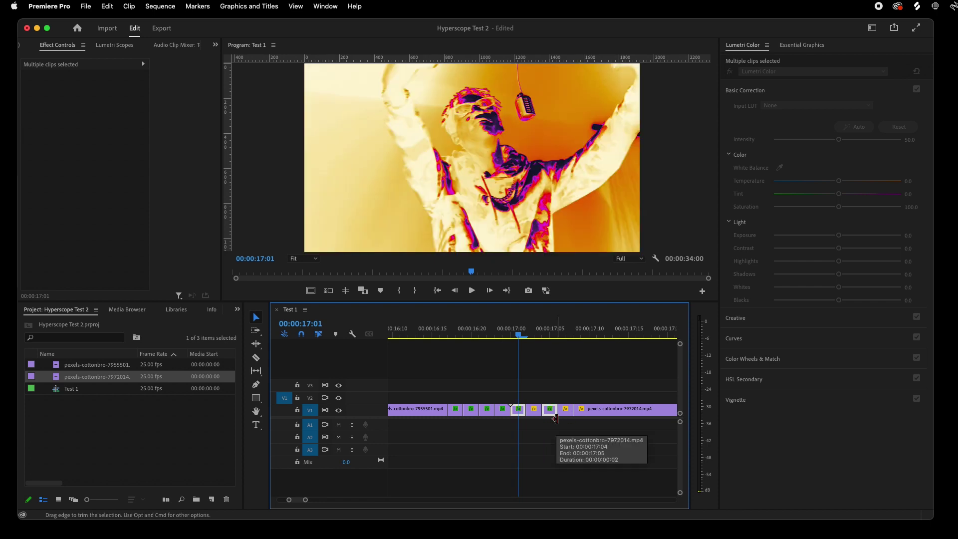
{"action": "left_click", "coordinate": [518, 408]}
Play back the flicker section to review it and zoom the timeline out
{"action": "left_click_drag", "start_coordinate": [512, 333], "coordinate": [426, 341]}
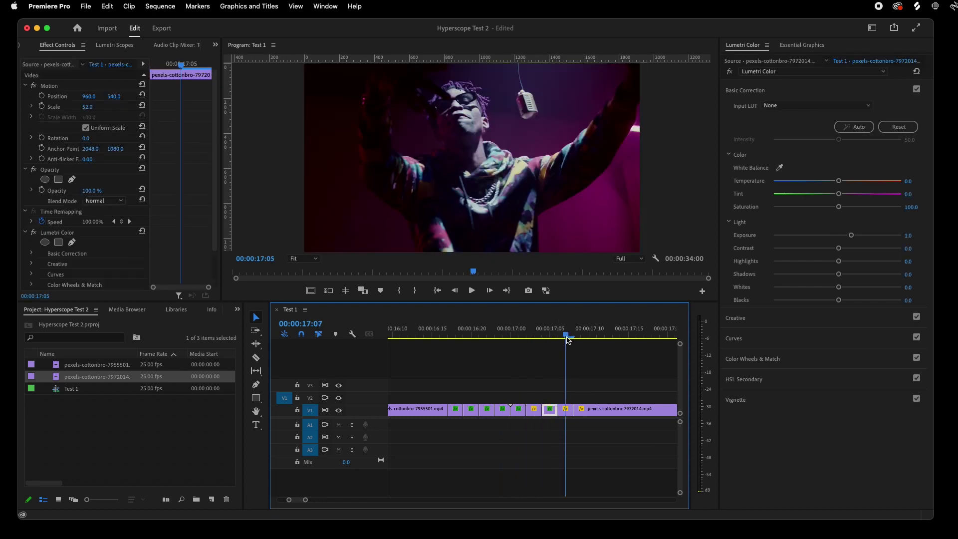
{"action": "scroll", "coordinate": [460, 377], "scroll_direction": "down", "scroll_amount": 3, "text": "alt"}
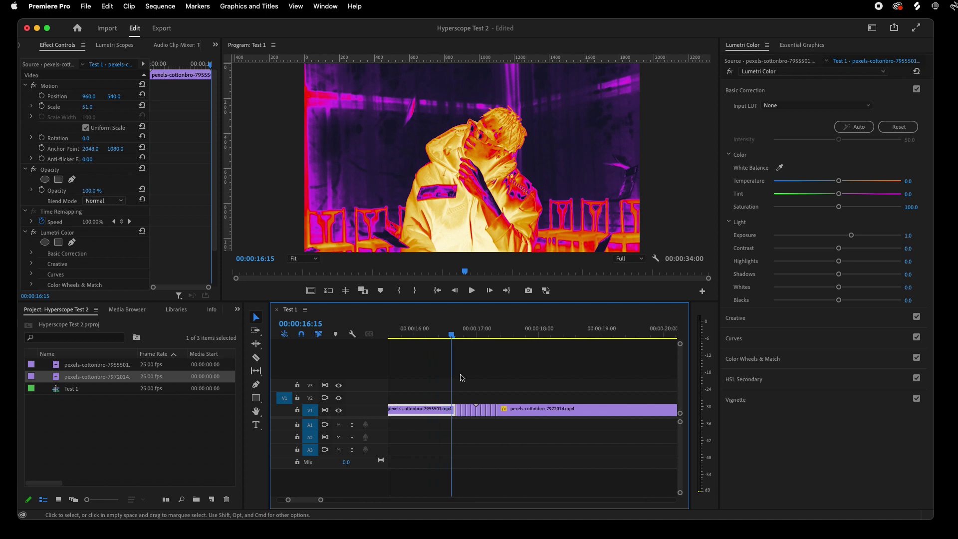
{"action": "left_click", "coordinate": [421, 334]}
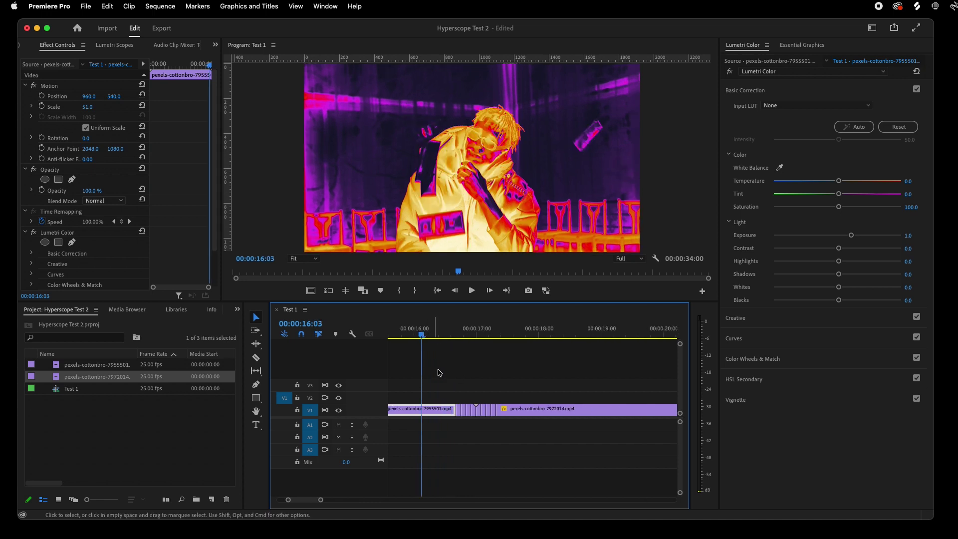
{"action": "left_click", "coordinate": [32, 234]}
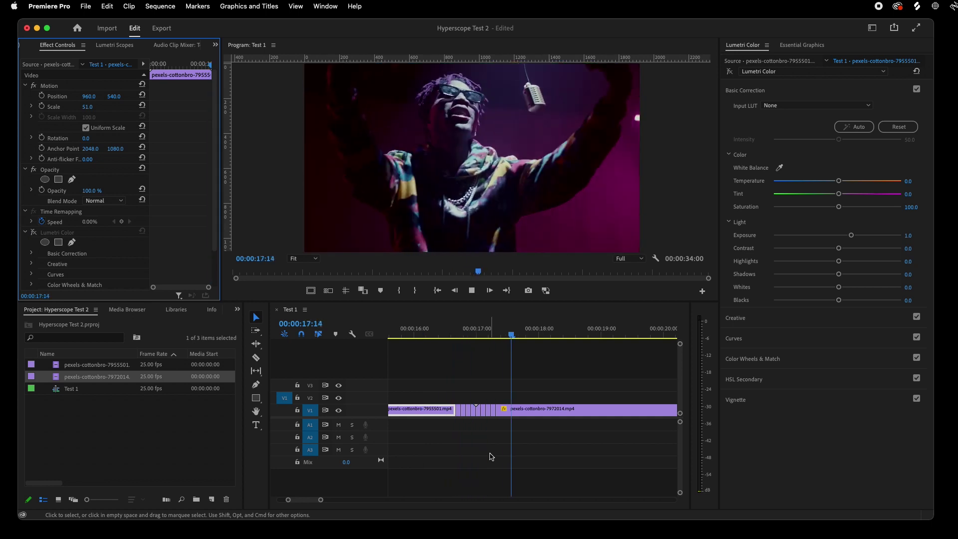
{"action": "key", "text": "space"}
{"action": "left_click", "coordinate": [447, 334]}
{"action": "key", "text": "space"}
{"action": "key", "text": "space"}
{"action": "left_click", "coordinate": [447, 335]}
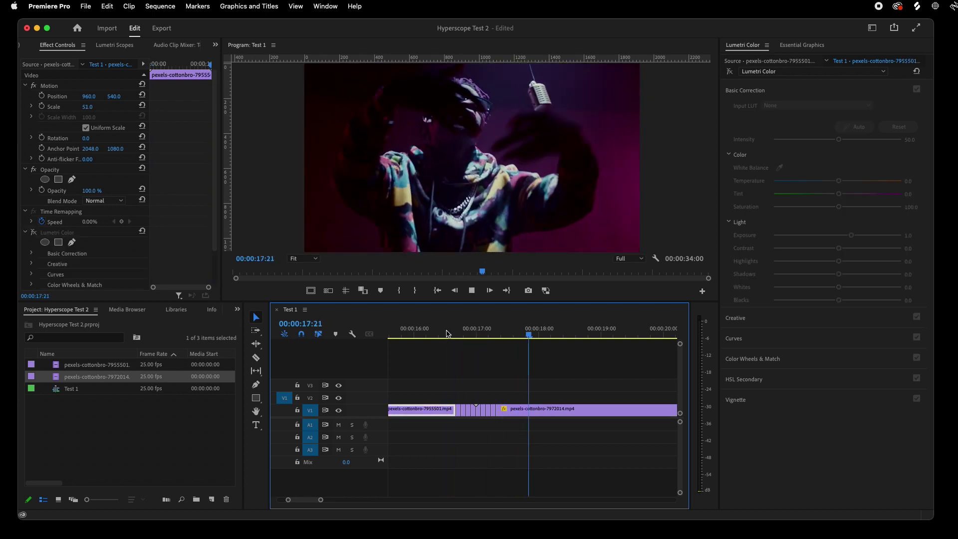
{"action": "key", "text": "space"}
{"action": "key", "text": "minus"}
Place the third clip on V2 near 17:00 and trim it to a brief streak
{"action": "mouse_move", "coordinate": [668, 411]}
{"action": "left_mouse_down"}
{"action": "mouse_move", "coordinate": [559, 386]}
{"action": "mouse_move", "coordinate": [462, 402]}
{"action": "left_mouse_up"}
{"action": "key", "text": "equal"}
{"action": "scroll", "coordinate": [462, 402], "scroll_direction": "left", "scroll_amount": 2}
{"action": "scroll", "coordinate": [524, 400], "scroll_direction": "left", "scroll_amount": 2}
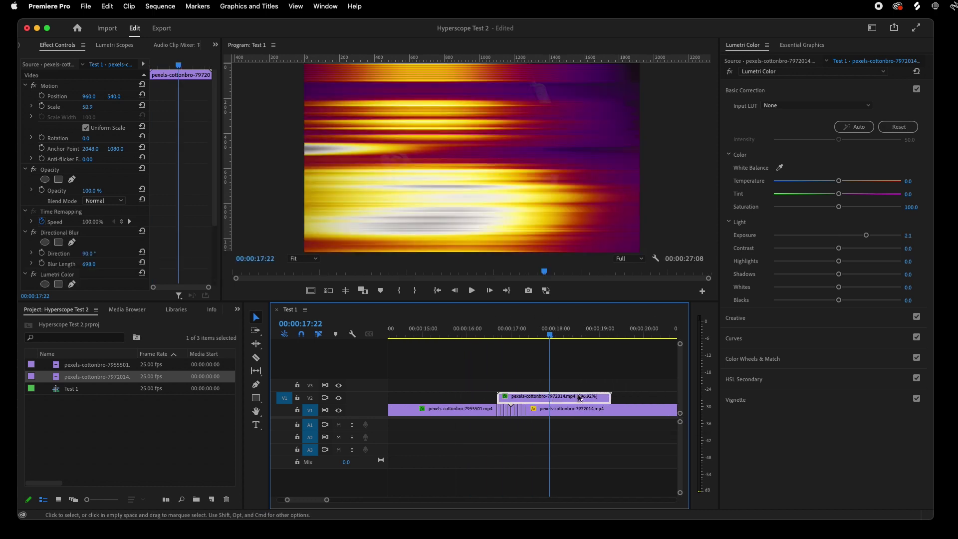
{"action": "left_click_drag", "start_coordinate": [608, 398], "coordinate": [510, 397]}
{"action": "left_click", "coordinate": [503, 337]}
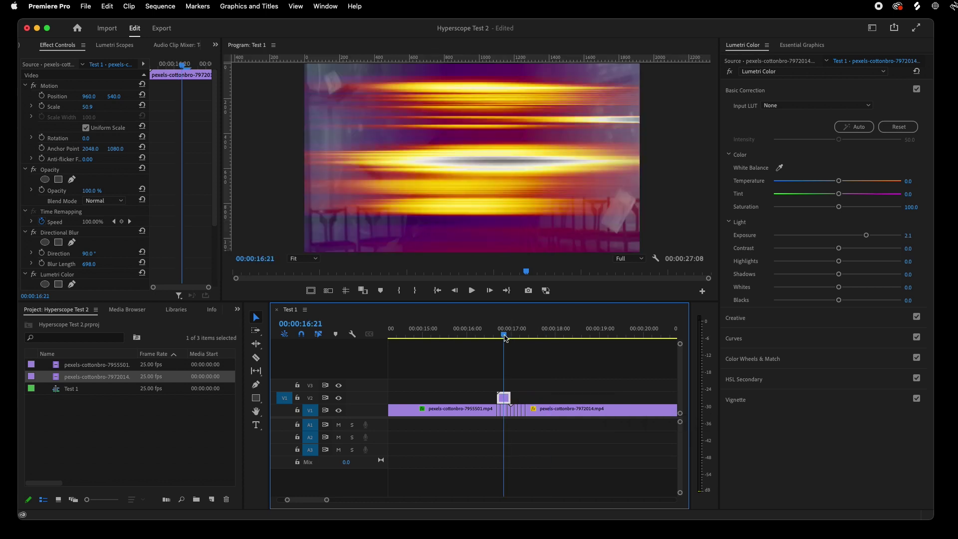
Set the streak clip's blend mode to Screen and play through the flicker
{"action": "left_click", "coordinate": [94, 201]}
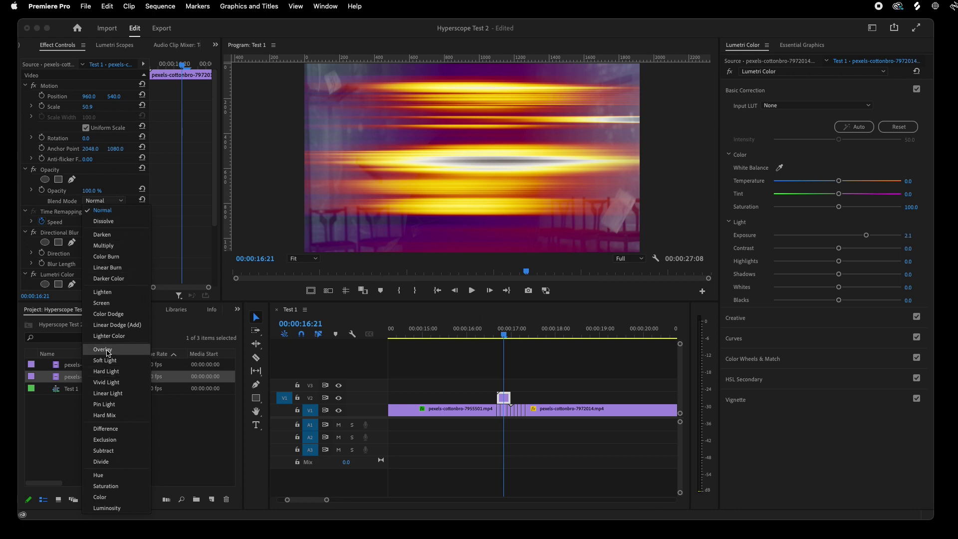
{"action": "left_click", "coordinate": [105, 303]}
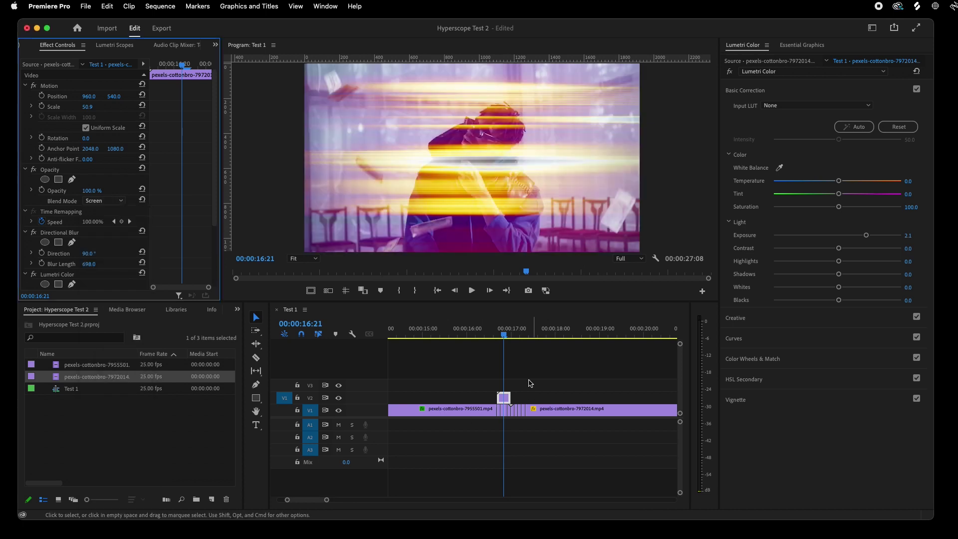
{"action": "left_click", "coordinate": [459, 334]}
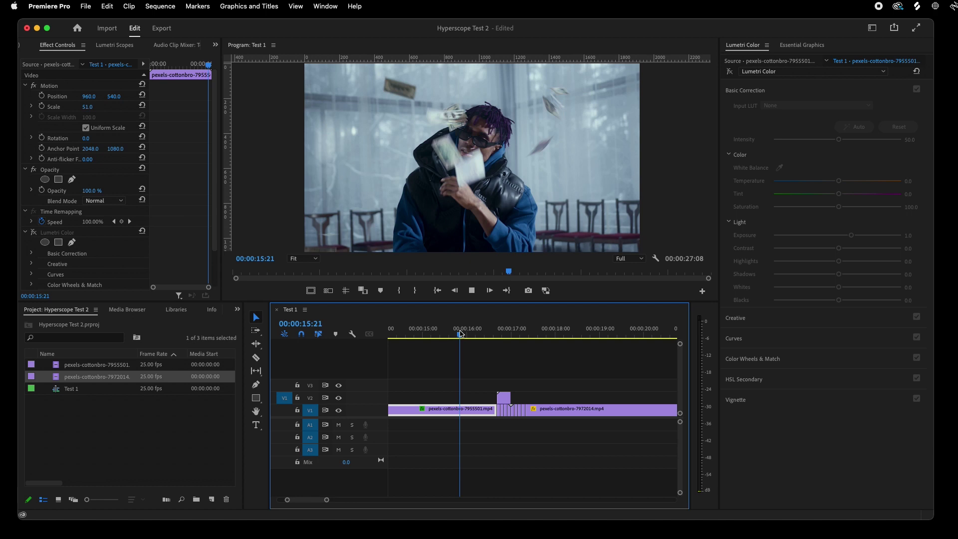
{"action": "key", "text": "space"}
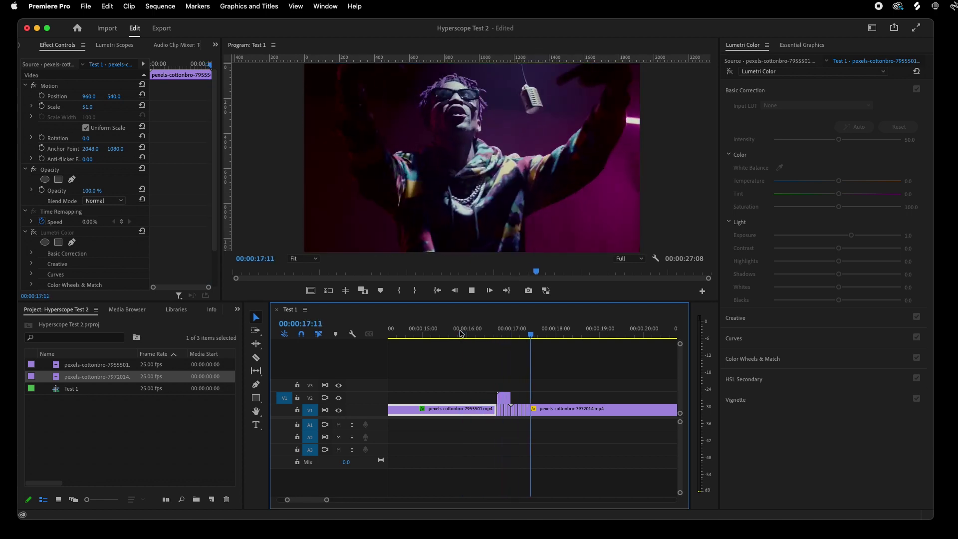
{"action": "key", "text": "space"}
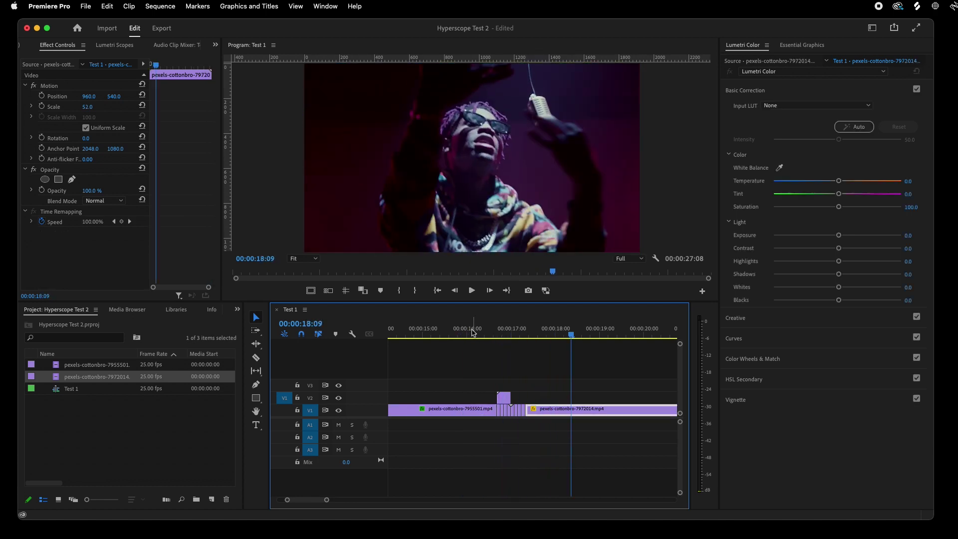
Preview the timeline's flicker section leading into the thermal clips
{"action": "left_click", "coordinate": [470, 333]}
{"action": "left_click", "coordinate": [500, 334]}
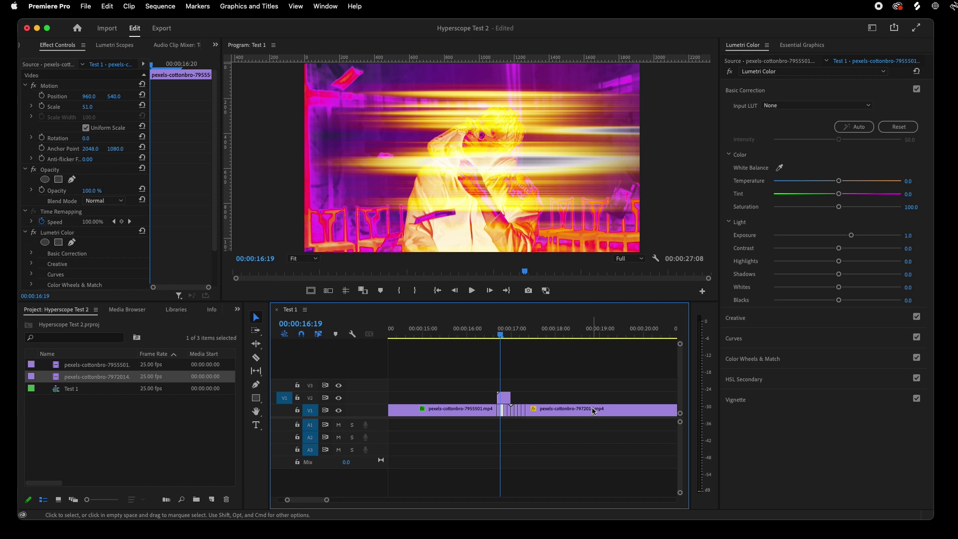
{"action": "left_click", "coordinate": [460, 336]}
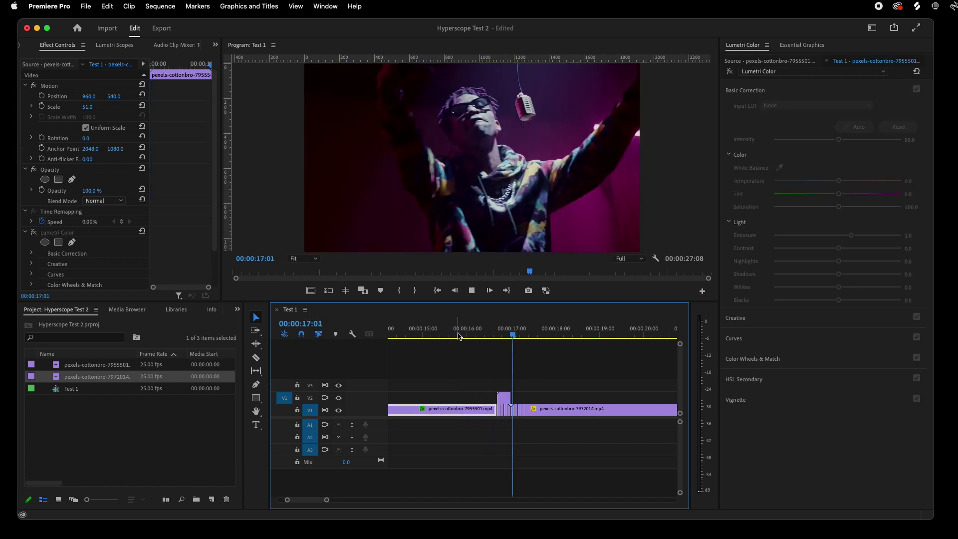
{"action": "key", "text": "space"}
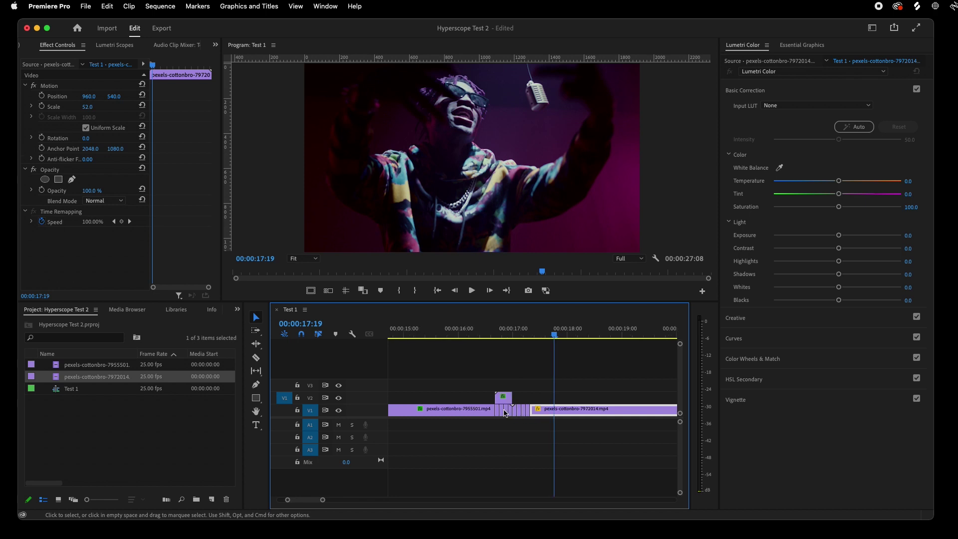
{"action": "scroll", "coordinate": [504, 413], "scroll_direction": "up", "scroll_amount": 3}
Scale the thermal clips at 16:20 and 16:24 up to 68 and 65
{"action": "left_click", "coordinate": [497, 412]}
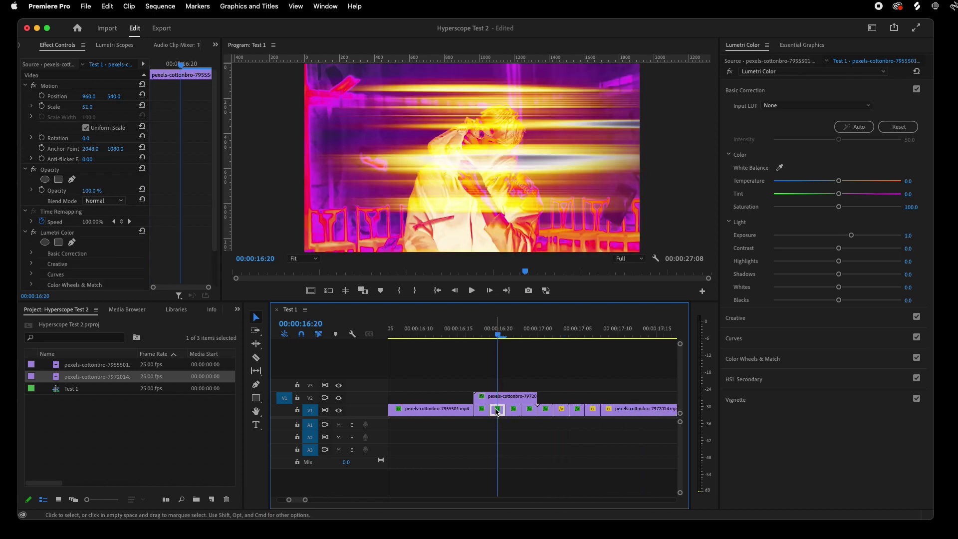
{"action": "left_click_drag", "start_coordinate": [94, 107], "coordinate": [108, 107]}
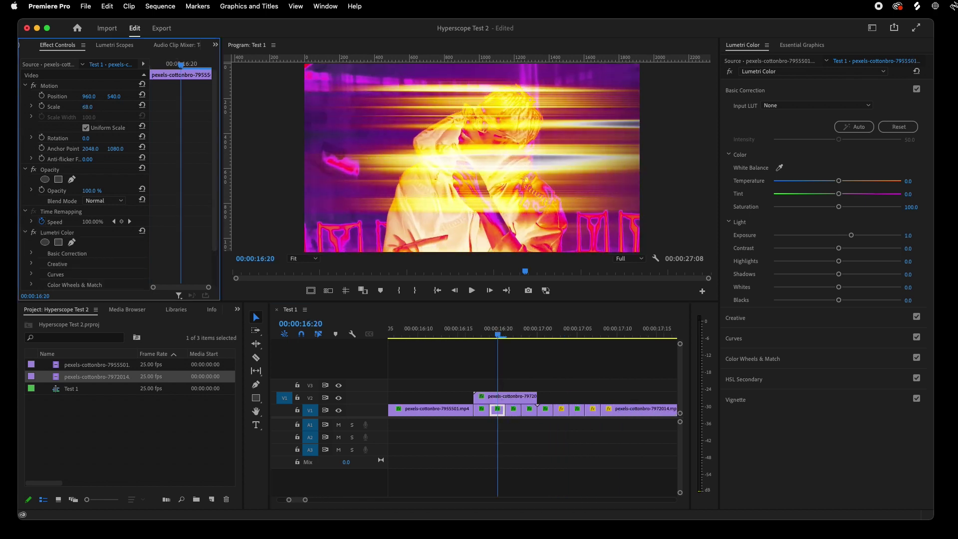
{"action": "left_click", "coordinate": [528, 334]}
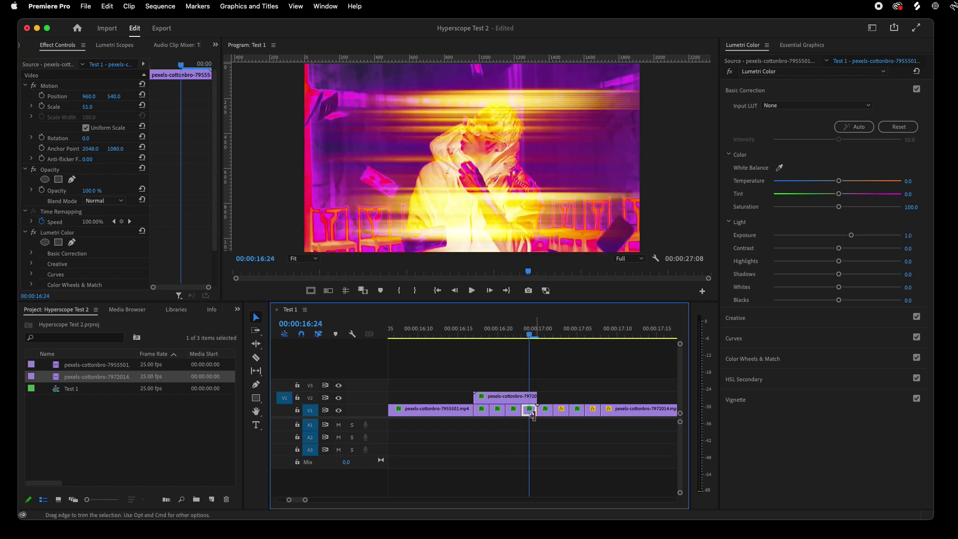
{"action": "mouse_move", "coordinate": [90, 108]}
{"action": "left_mouse_down"}
{"action": "mouse_move", "coordinate": [101, 105]}
{"action": "mouse_move", "coordinate": [89, 97]}
{"action": "left_mouse_up"}
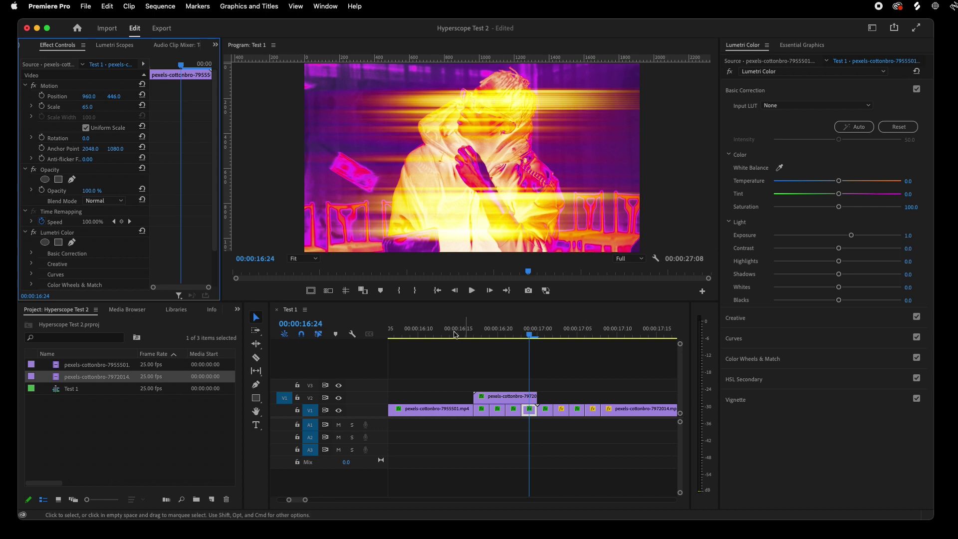
Replay and scrub through the flicker into the second scaled clip
{"action": "left_click", "coordinate": [429, 329]}
{"action": "key", "text": "space"}
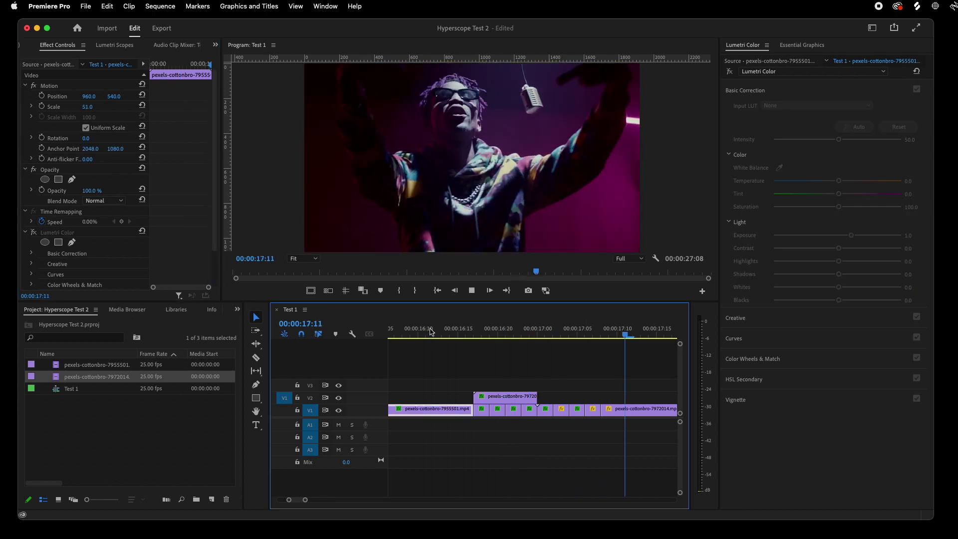
{"action": "key", "text": "space"}
{"action": "scroll", "coordinate": [501, 393], "scroll_direction": "down", "scroll_amount": 2, "text": "alt"}
{"action": "scroll", "coordinate": [500, 395], "scroll_direction": "down", "scroll_amount": 2, "text": "alt"}
{"action": "scroll", "coordinate": [496, 394], "scroll_direction": "down", "scroll_amount": 1, "text": "alt"}
{"action": "scroll", "coordinate": [494, 395], "scroll_direction": "down", "scroll_amount": 1, "text": "alt"}
{"action": "scroll", "coordinate": [495, 395], "scroll_direction": "down", "scroll_amount": 2, "text": "alt"}
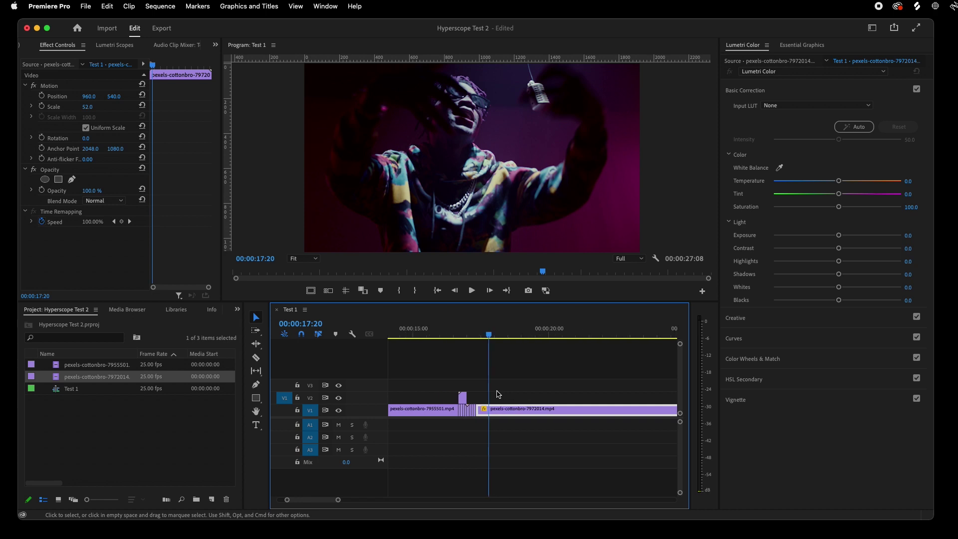
{"action": "left_click", "coordinate": [462, 336]}
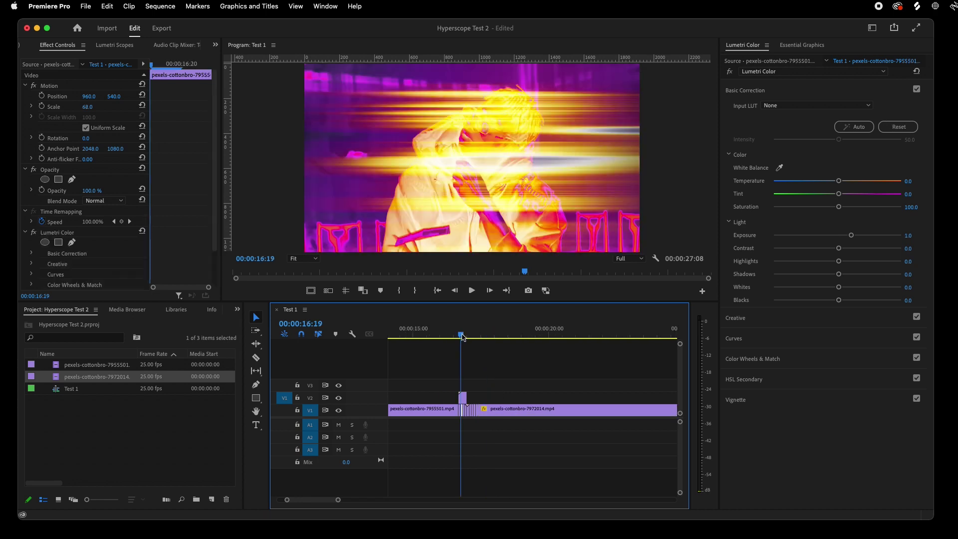
{"action": "scroll", "coordinate": [464, 382], "scroll_direction": "up", "scroll_amount": 3, "text": "alt"}
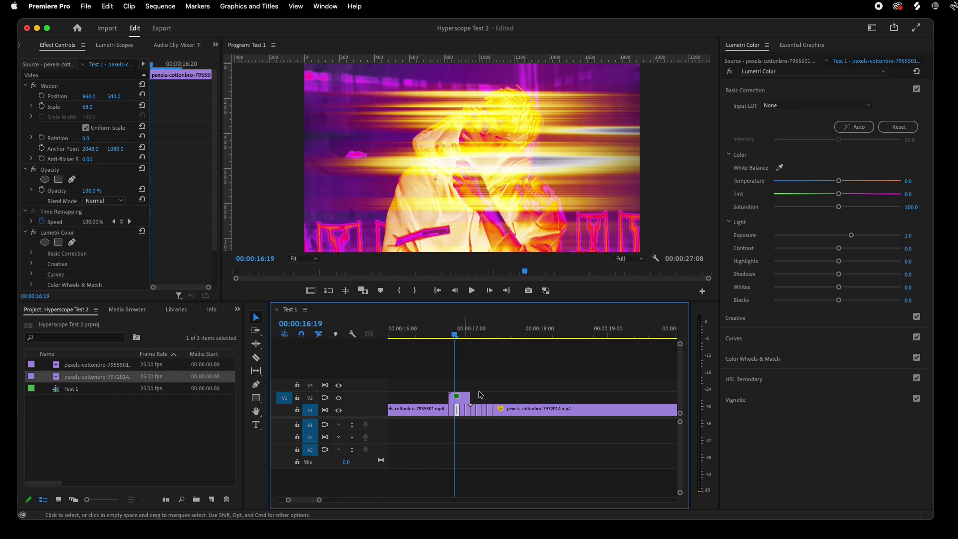
{"action": "scroll", "coordinate": [485, 427], "scroll_direction": "down", "scroll_amount": 3, "text": "alt"}
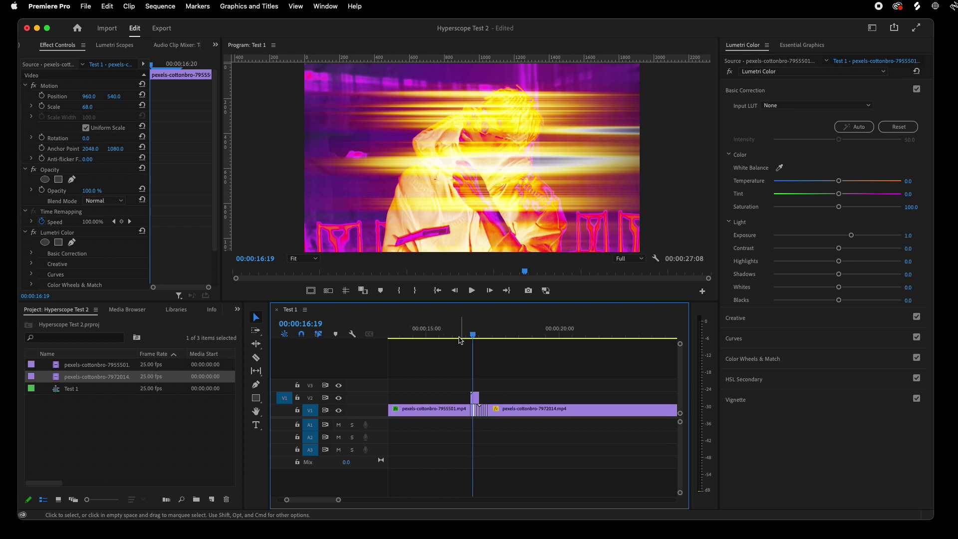
{"action": "left_click_drag", "start_coordinate": [476, 336], "coordinate": [485, 336]}
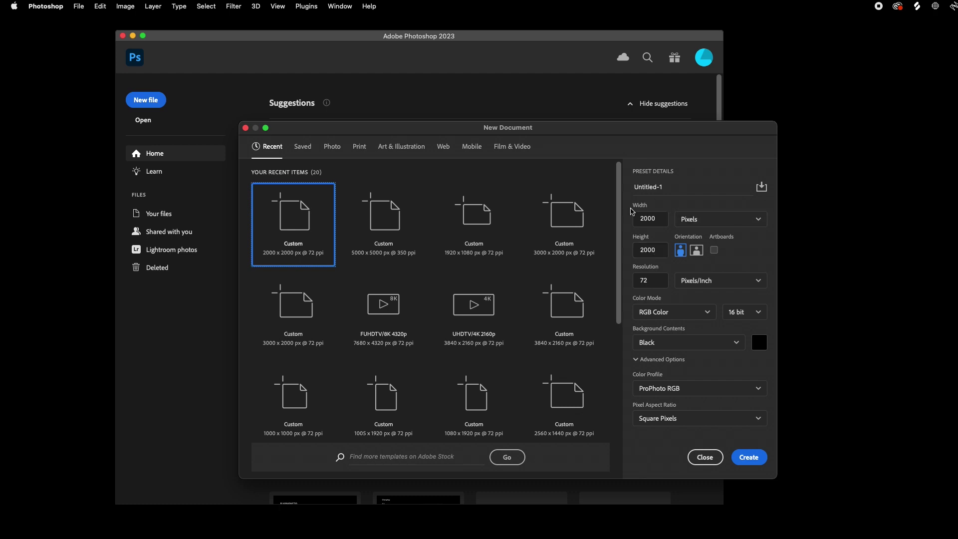
Create the 2000×2000 black canvas and add a HYPERSCOPE type layer in condensed bold Transducer
{"action": "left_click", "coordinate": [749, 457]}
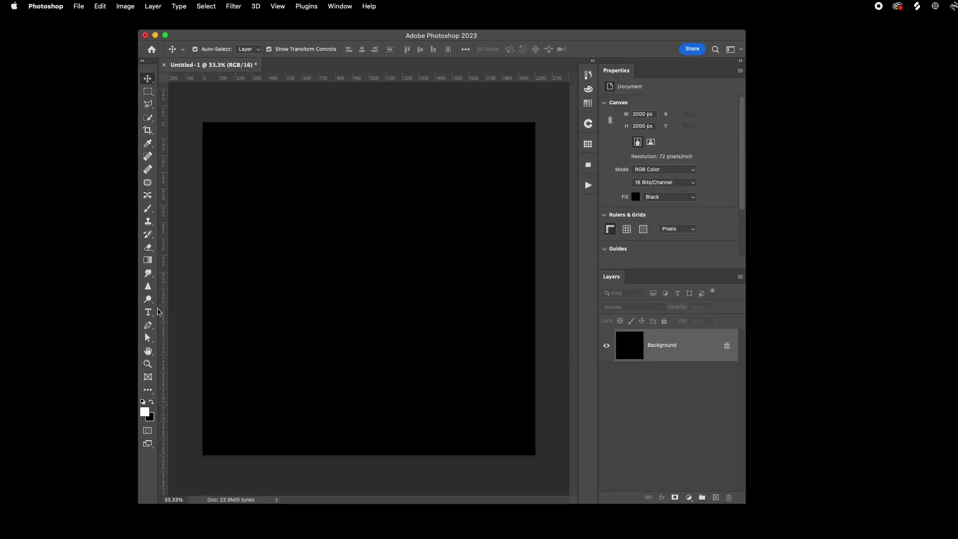
{"action": "left_click", "coordinate": [148, 312]}
{"action": "left_click", "coordinate": [299, 307]}
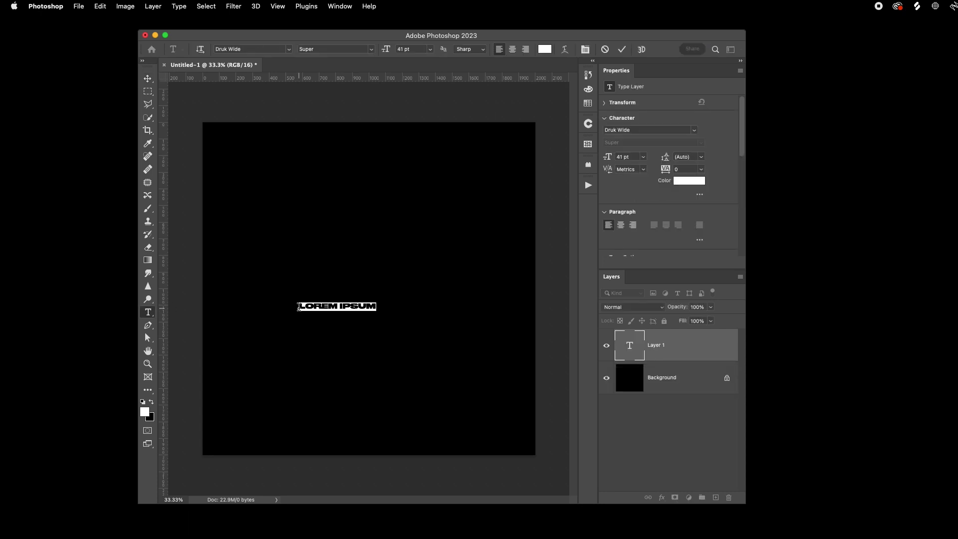
{"action": "type", "text": "HYPERSCOPE"}
{"action": "left_click", "coordinate": [694, 130]}
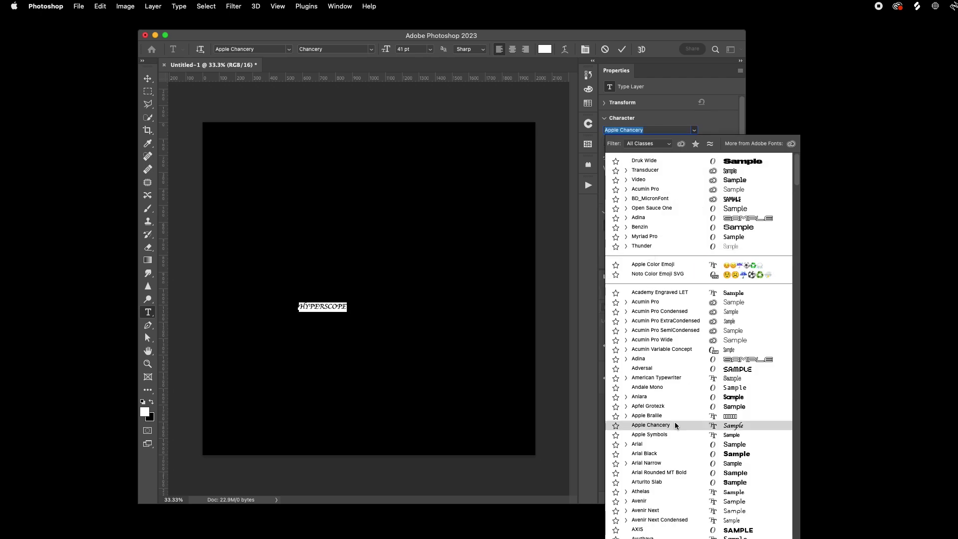
{"action": "scroll", "coordinate": [676, 427], "scroll_direction": "down", "scroll_amount": 2}
{"action": "scroll", "coordinate": [676, 427], "scroll_direction": "down", "scroll_amount": 1}
{"action": "scroll", "coordinate": [675, 426], "scroll_direction": "down", "scroll_amount": 4}
{"action": "scroll", "coordinate": [675, 425], "scroll_direction": "down", "scroll_amount": 5}
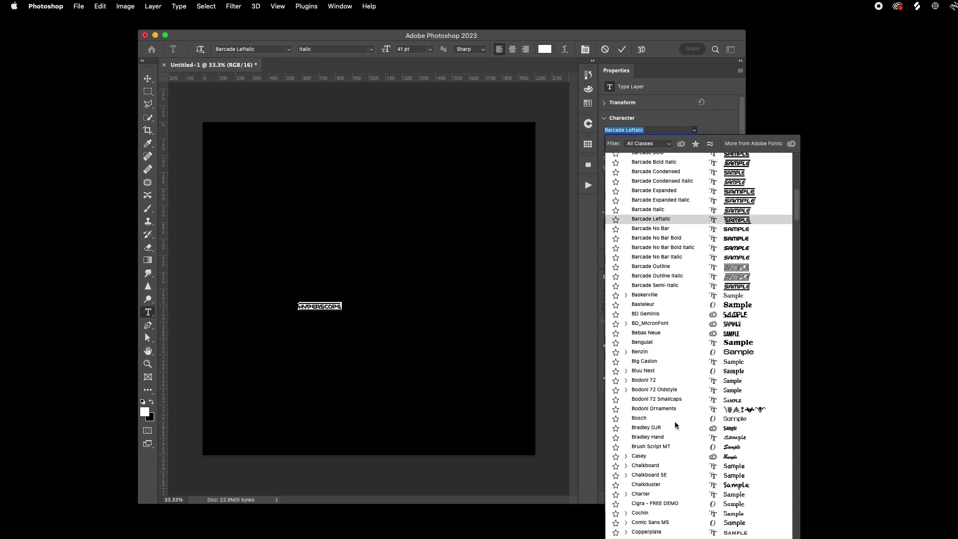
{"action": "scroll", "coordinate": [675, 426], "scroll_direction": "down", "scroll_amount": 5}
{"action": "scroll", "coordinate": [675, 425], "scroll_direction": "down", "scroll_amount": 5}
{"action": "scroll", "coordinate": [676, 426], "scroll_direction": "down", "scroll_amount": 5}
{"action": "scroll", "coordinate": [667, 394], "scroll_direction": "down", "scroll_amount": 3}
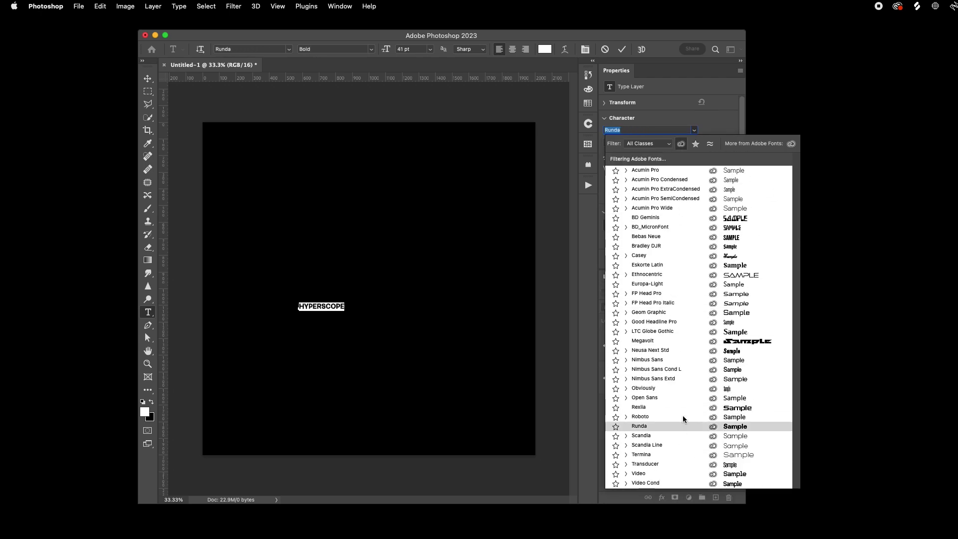
{"action": "key", "text": "Escape"}
{"action": "key", "text": "v"}
{"action": "left_click", "coordinate": [654, 385]}
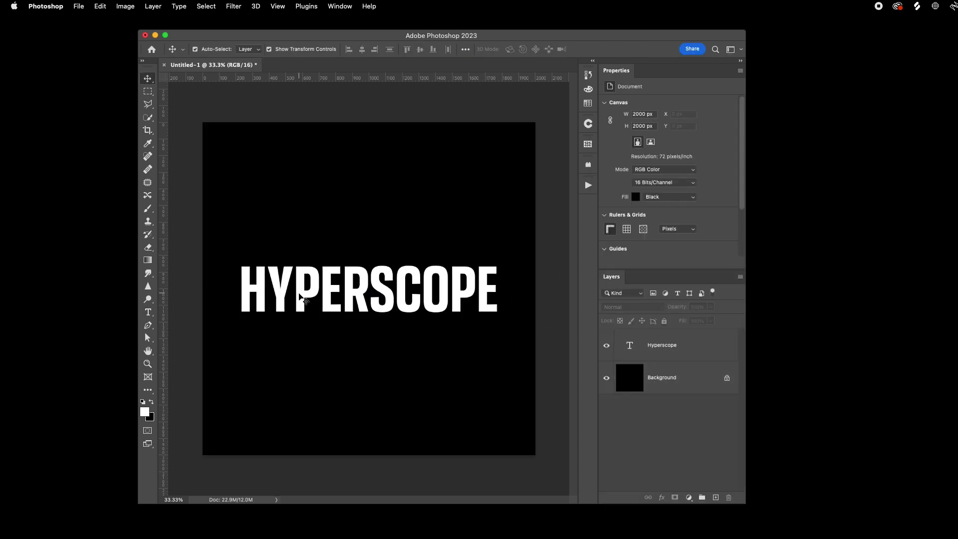
Add a Gradient Map adjustment layer above the selected Hyperscope text layer
{"action": "left_click", "coordinate": [300, 296]}
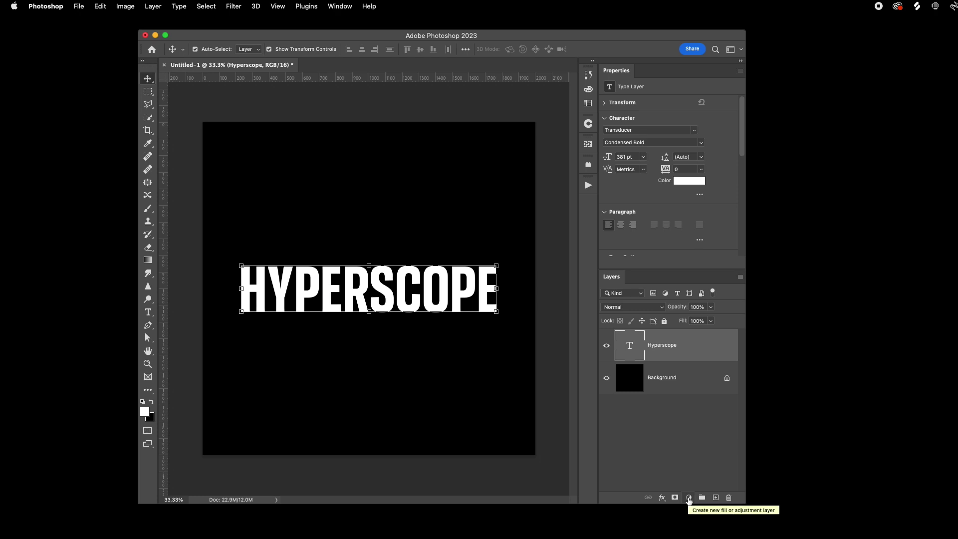
{"action": "left_click", "coordinate": [689, 497]}
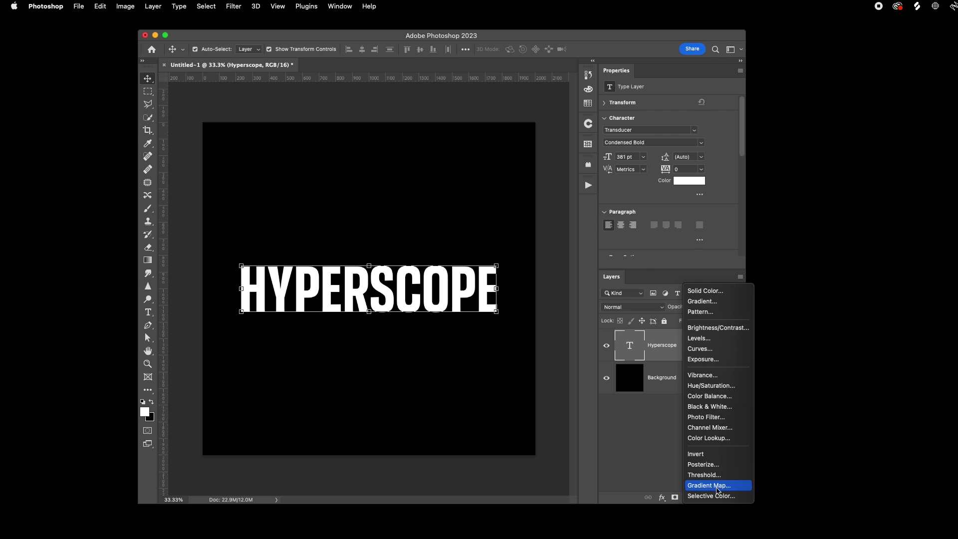
{"action": "left_click", "coordinate": [733, 485]}
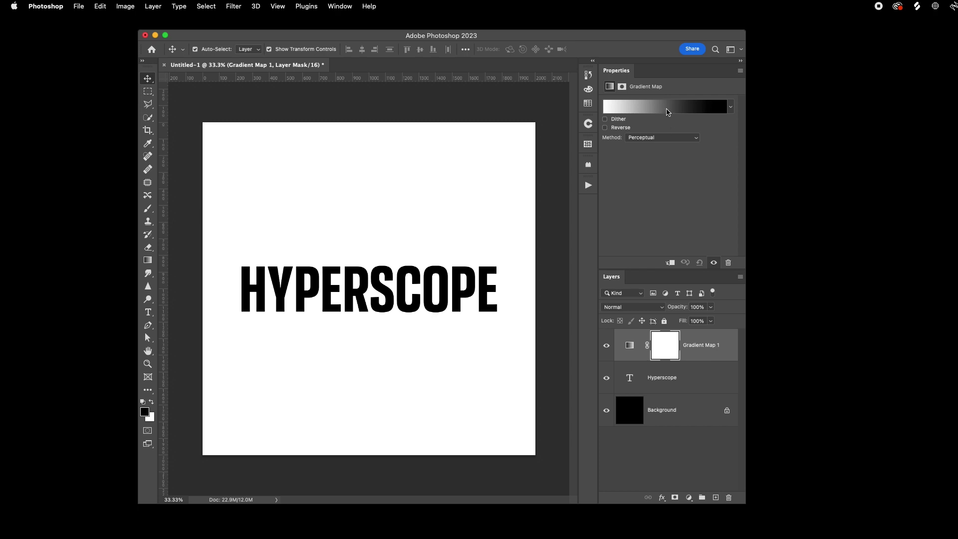
Import the HYPERSCOPE VOL 1.grd gradient file into the gradient map's Gradient Editor
{"action": "left_click", "coordinate": [667, 112]}
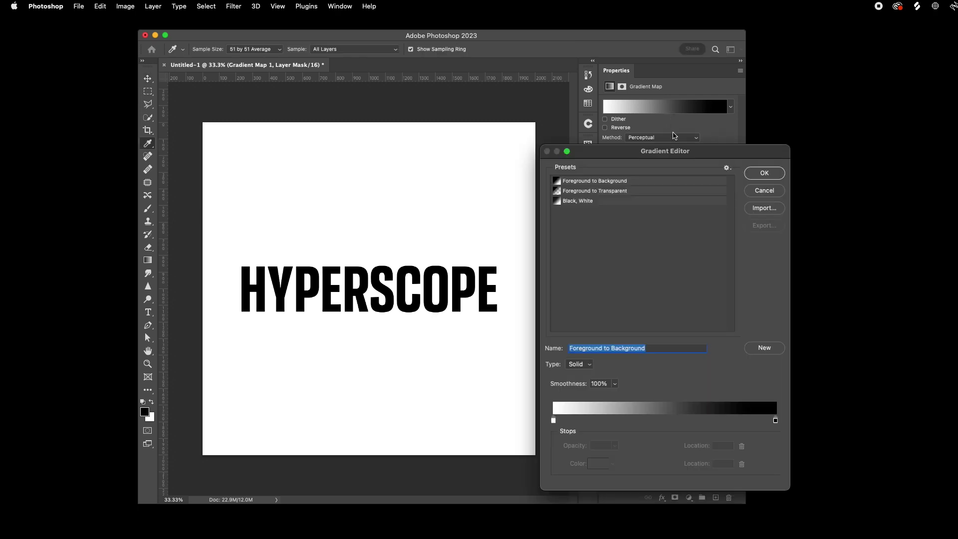
{"action": "left_click", "coordinate": [763, 207]}
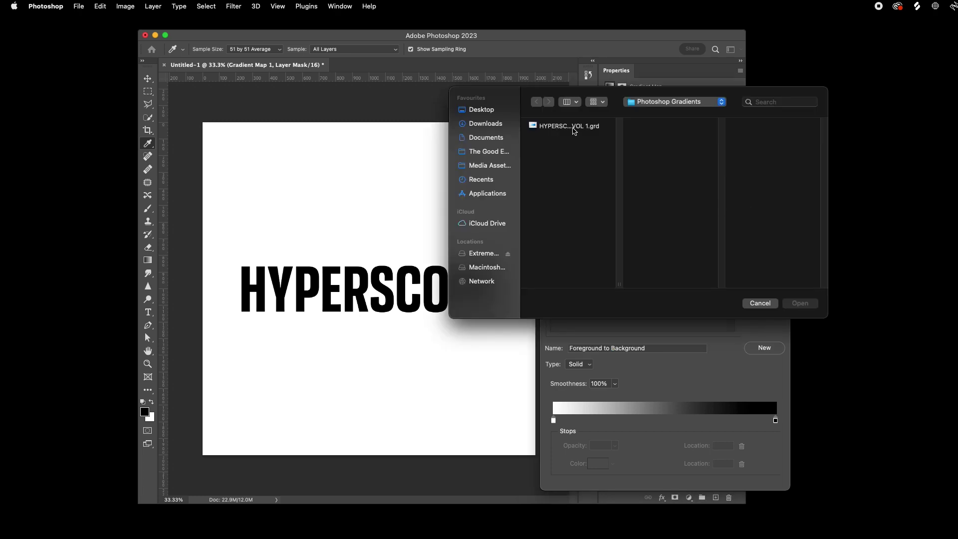
{"action": "left_click", "coordinate": [573, 128]}
{"action": "double_click", "coordinate": [619, 284]}
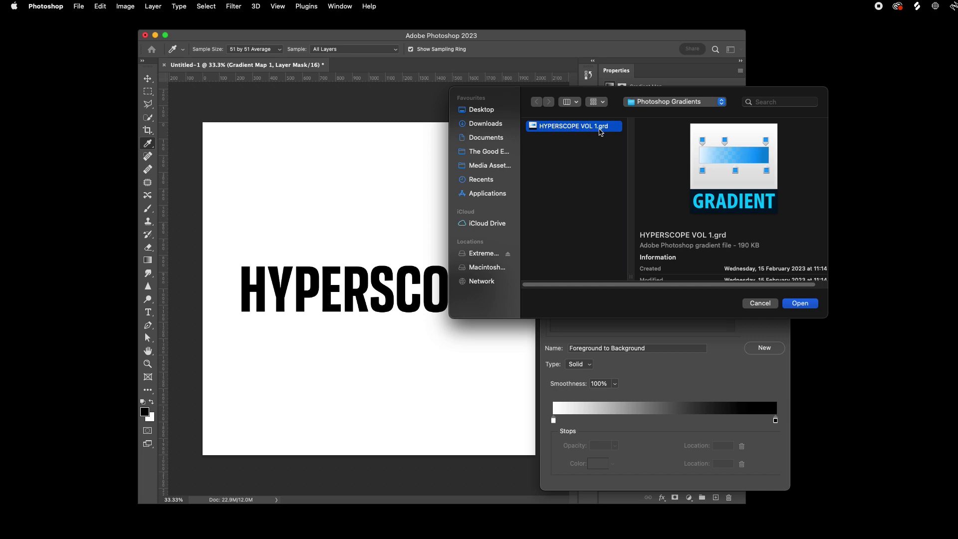
{"action": "left_click", "coordinate": [645, 106]}
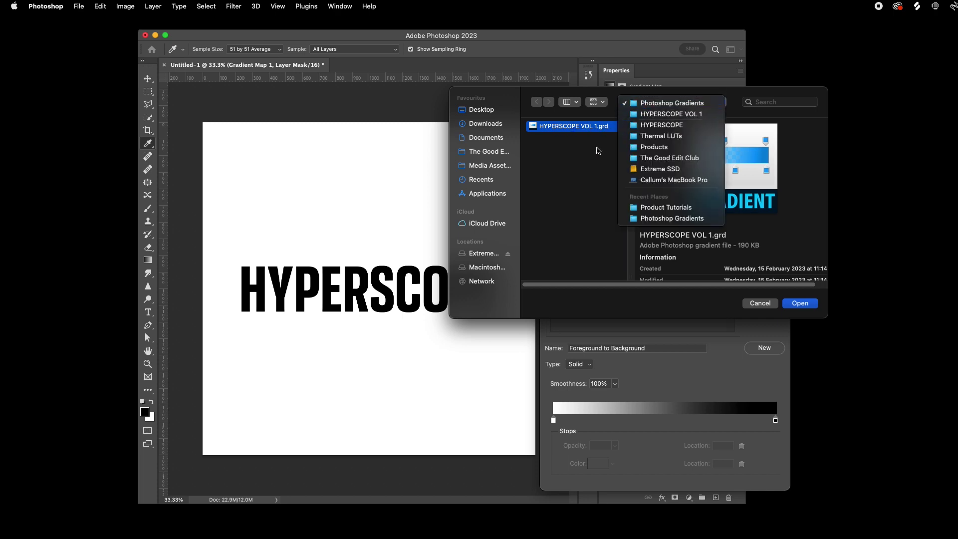
{"action": "left_click", "coordinate": [557, 131]}
{"action": "left_click", "coordinate": [800, 302]}
Apply the Blues preset [HYPERSCOPE] - STELLAR to the gradient map and confirm
{"action": "left_click", "coordinate": [566, 226]}
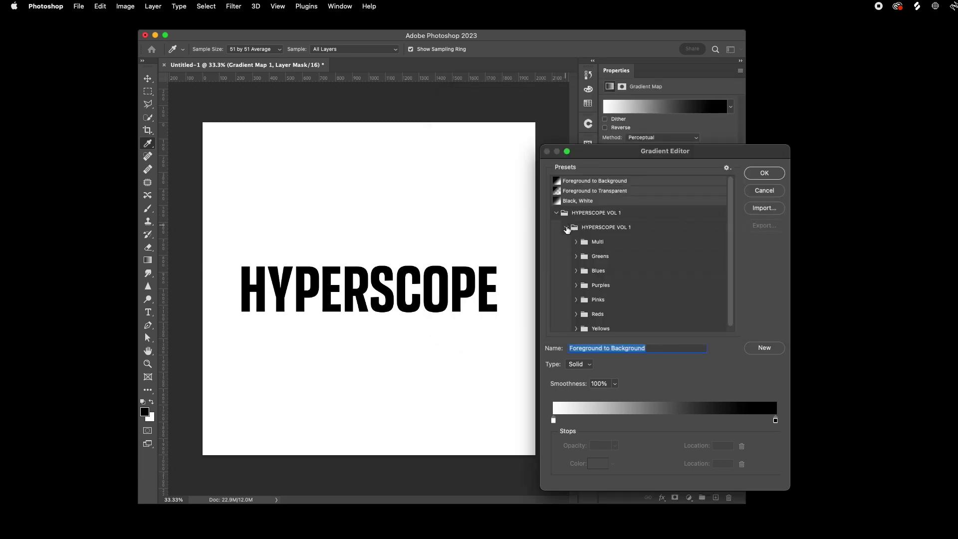
{"action": "scroll", "coordinate": [607, 271], "scroll_direction": "down", "scroll_amount": 1}
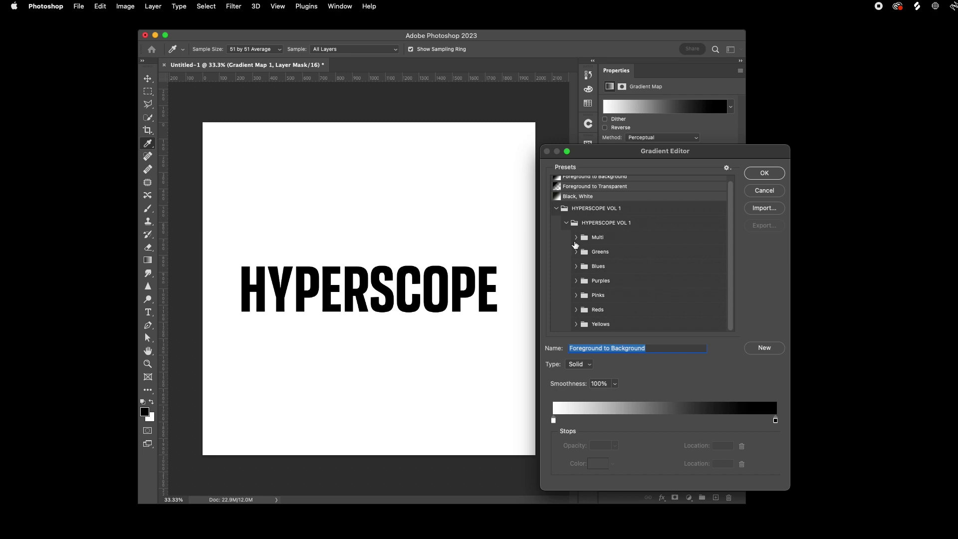
{"action": "left_click", "coordinate": [576, 237]}
{"action": "scroll", "coordinate": [648, 292], "scroll_direction": "down", "scroll_amount": 2}
{"action": "scroll", "coordinate": [648, 291], "scroll_direction": "down", "scroll_amount": 3}
{"action": "scroll", "coordinate": [648, 290], "scroll_direction": "down", "scroll_amount": 2}
{"action": "scroll", "coordinate": [649, 291], "scroll_direction": "down", "scroll_amount": 3}
{"action": "scroll", "coordinate": [648, 291], "scroll_direction": "down", "scroll_amount": 2}
{"action": "scroll", "coordinate": [648, 291], "scroll_direction": "down", "scroll_amount": 3}
{"action": "scroll", "coordinate": [648, 291], "scroll_direction": "down", "scroll_amount": 3}
{"action": "scroll", "coordinate": [648, 291], "scroll_direction": "down", "scroll_amount": 2}
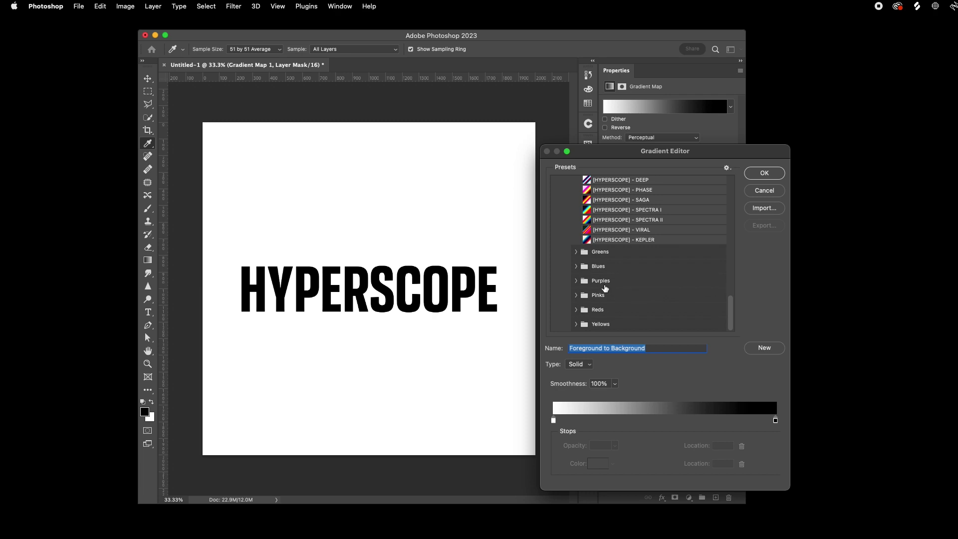
{"action": "left_click", "coordinate": [574, 252]}
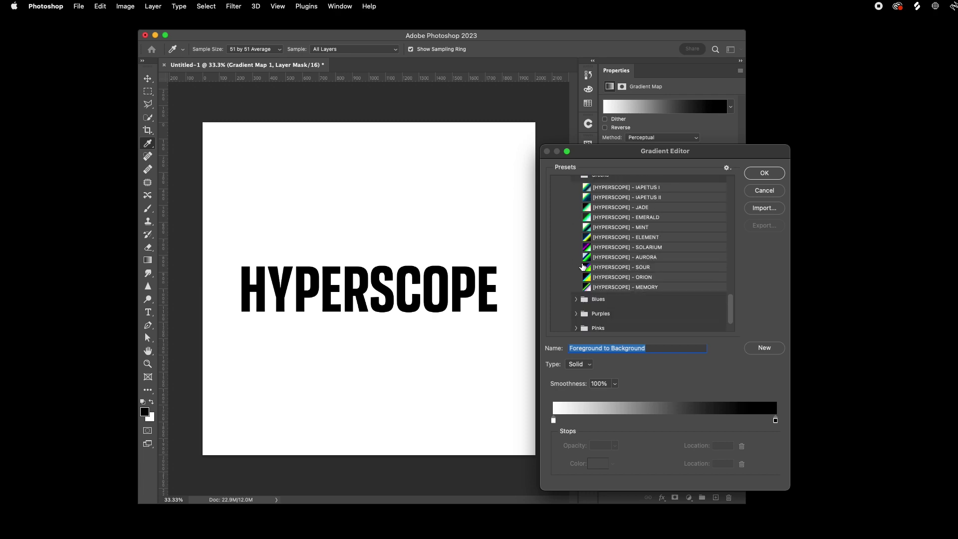
{"action": "left_click", "coordinate": [577, 298]}
{"action": "scroll", "coordinate": [614, 303], "scroll_direction": "down", "scroll_amount": 1}
{"action": "scroll", "coordinate": [614, 303], "scroll_direction": "down", "scroll_amount": 1}
{"action": "scroll", "coordinate": [614, 302], "scroll_direction": "down", "scroll_amount": 1}
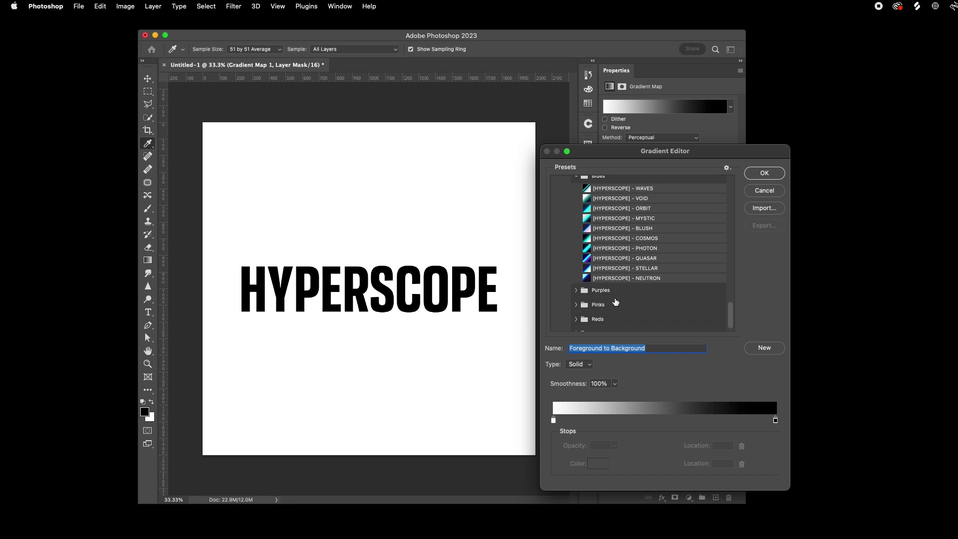
{"action": "scroll", "coordinate": [615, 301], "scroll_direction": "down", "scroll_amount": 1}
{"action": "left_click", "coordinate": [613, 285]}
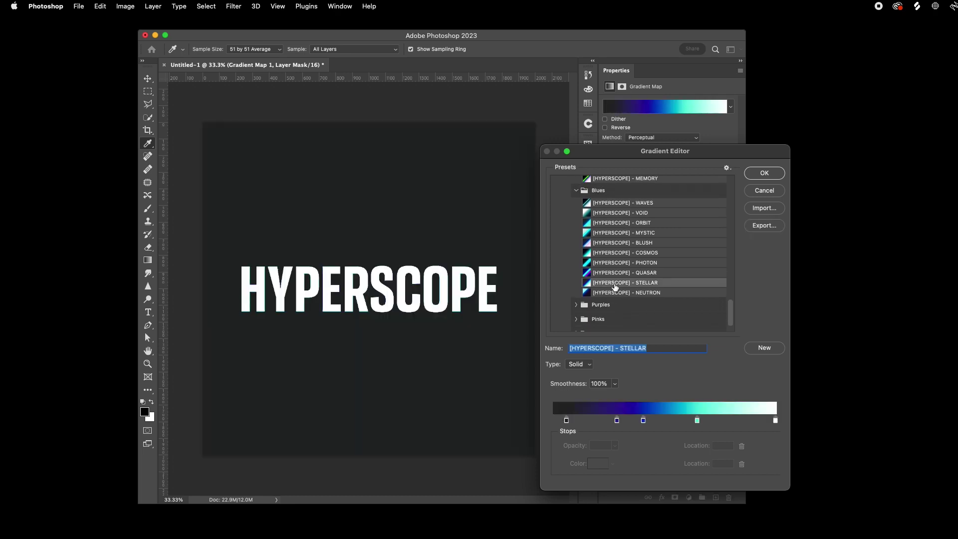
{"action": "left_click", "coordinate": [764, 174]}
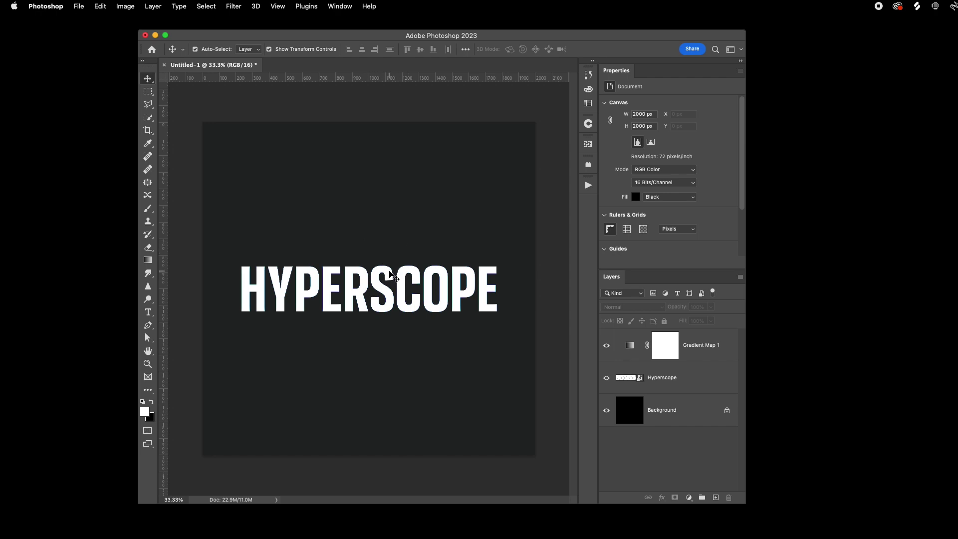
Apply a 12 px Gaussian Blur smart filter to the Hyperscope smart object
{"action": "left_click", "coordinate": [390, 275]}
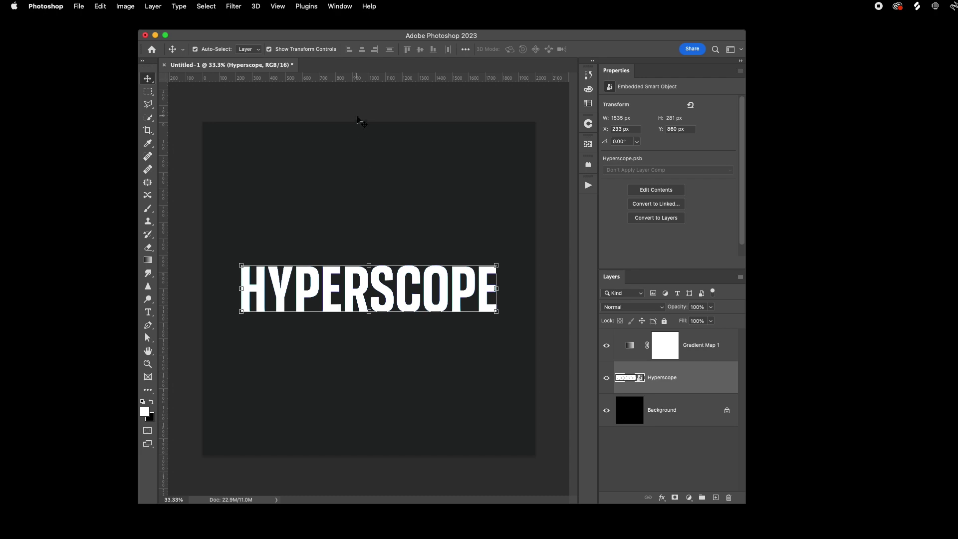
{"action": "left_click", "coordinate": [232, 6]}
{"action": "mouse_move", "coordinate": [237, 135]}
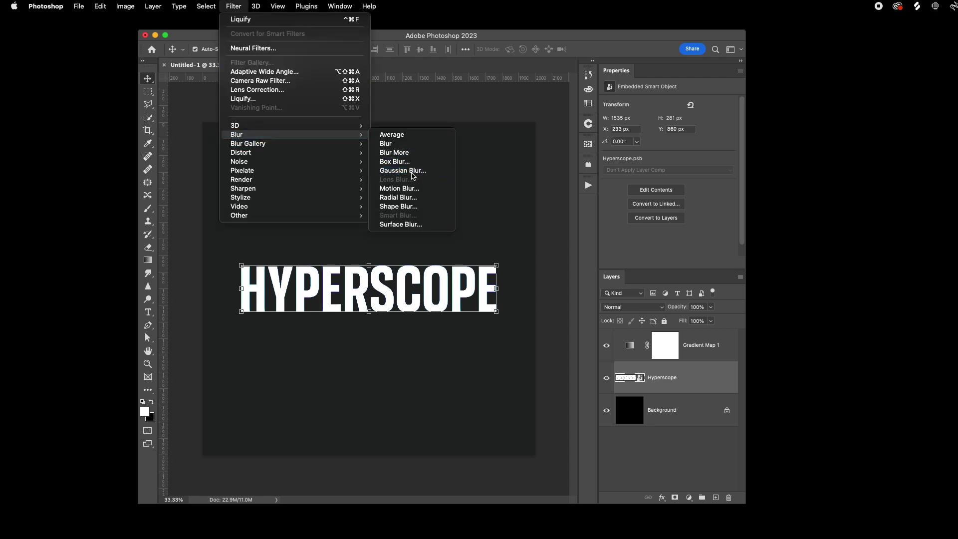
{"action": "left_click", "coordinate": [411, 173]}
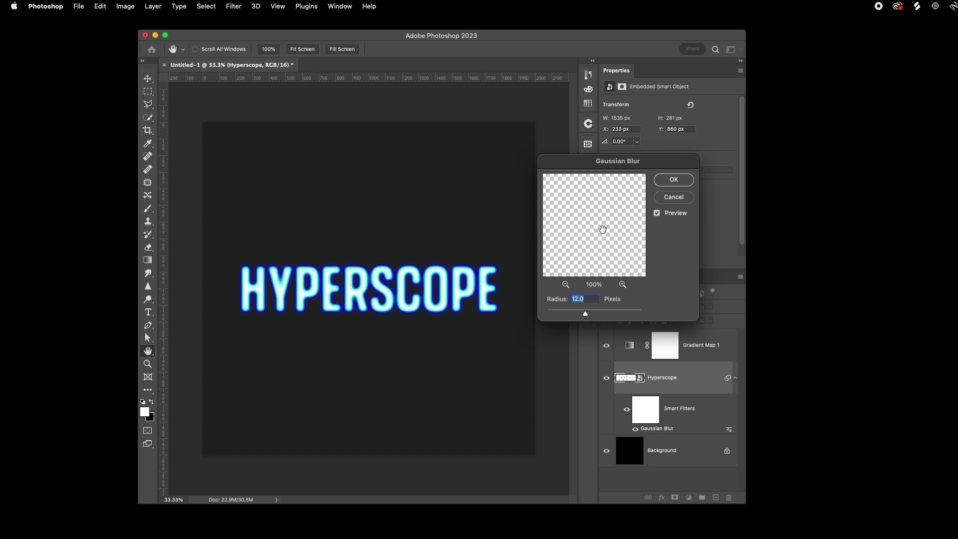
{"action": "left_click", "coordinate": [673, 182]}
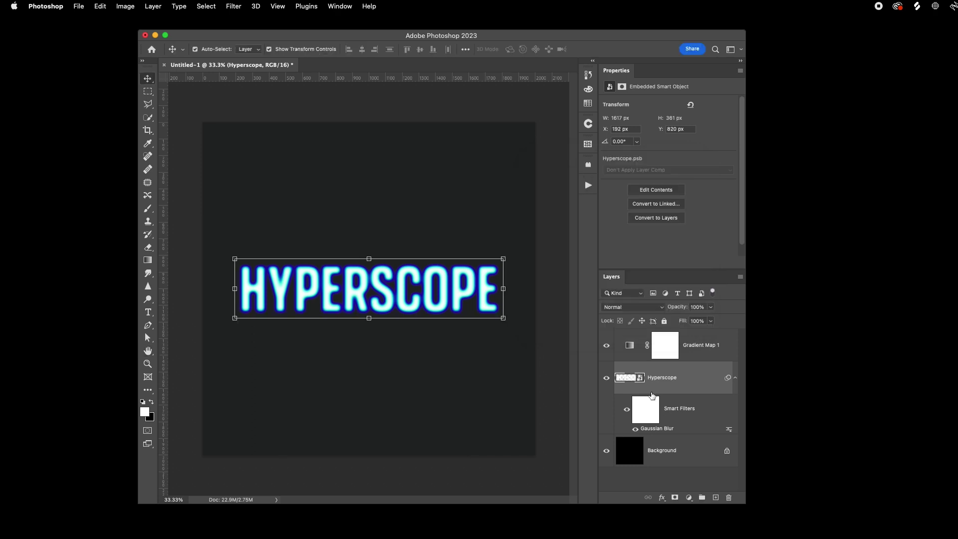
Place production ID_4782045.mp4 from Finder onto the canvas, scaled up to fill it
{"action": "key", "text": "super+Tab"}
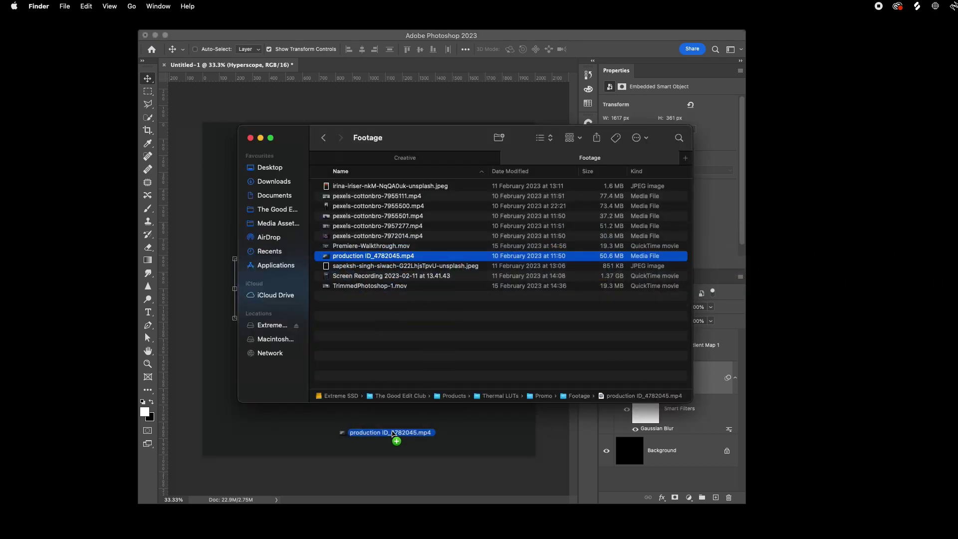
{"action": "left_click_drag", "start_coordinate": [376, 259], "coordinate": [392, 434]}
{"action": "left_click_drag", "start_coordinate": [534, 381], "coordinate": [670, 468]}
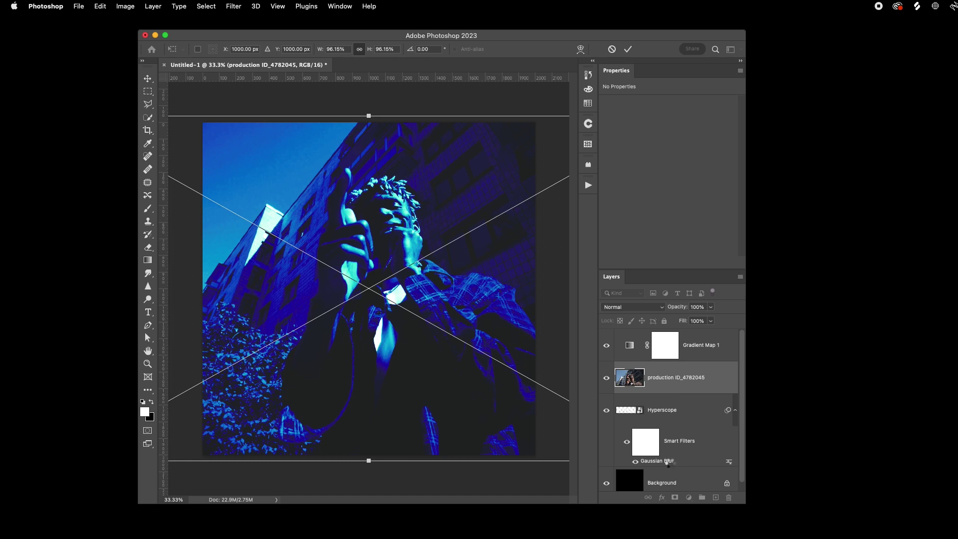
{"action": "key", "text": "Return"}
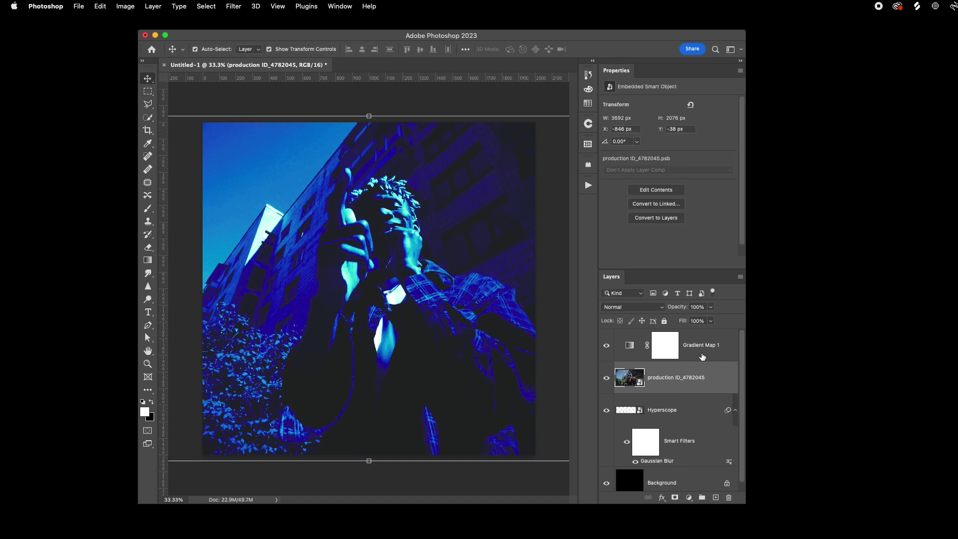
{"action": "mouse_move", "coordinate": [686, 376]}
{"action": "left_mouse_down"}
{"action": "mouse_move", "coordinate": [687, 346]}
{"action": "mouse_move", "coordinate": [692, 394]}
{"action": "left_mouse_up"}
Shift a blue stop and set the gradient map's leftmost stop to pure black (#000000)
{"action": "left_click", "coordinate": [689, 360]}
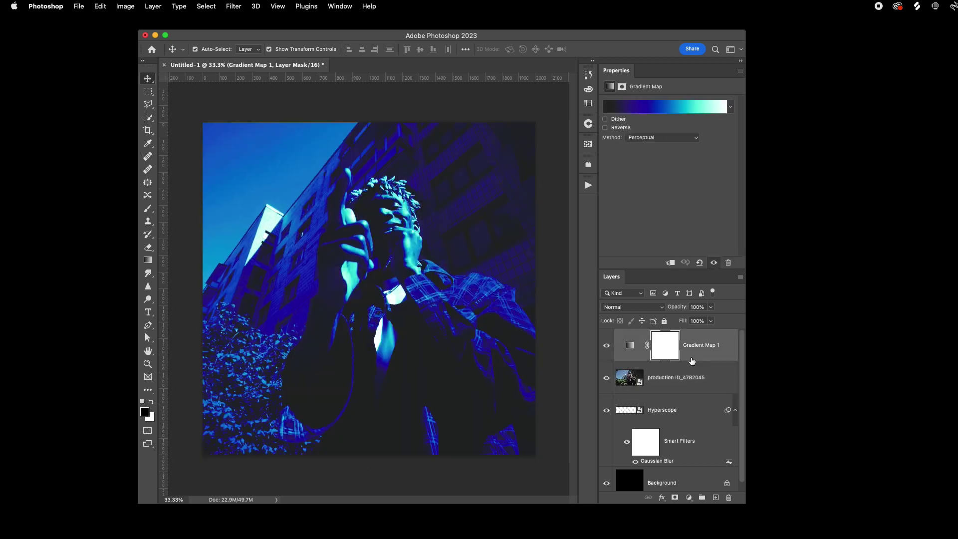
{"action": "left_click", "coordinate": [654, 110]}
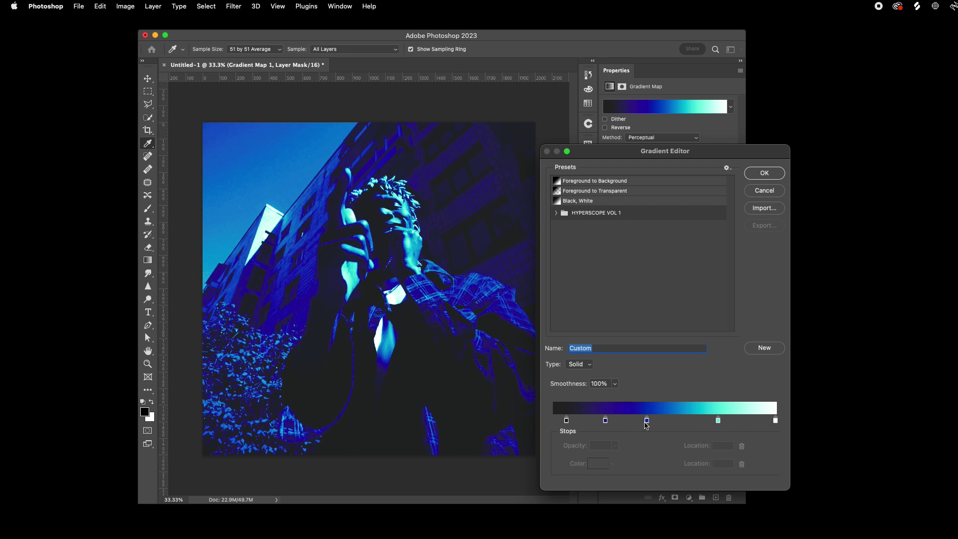
{"action": "mouse_move", "coordinate": [647, 421]}
{"action": "left_mouse_down"}
{"action": "mouse_move", "coordinate": [670, 421]}
{"action": "mouse_move", "coordinate": [656, 422]}
{"action": "left_mouse_up"}
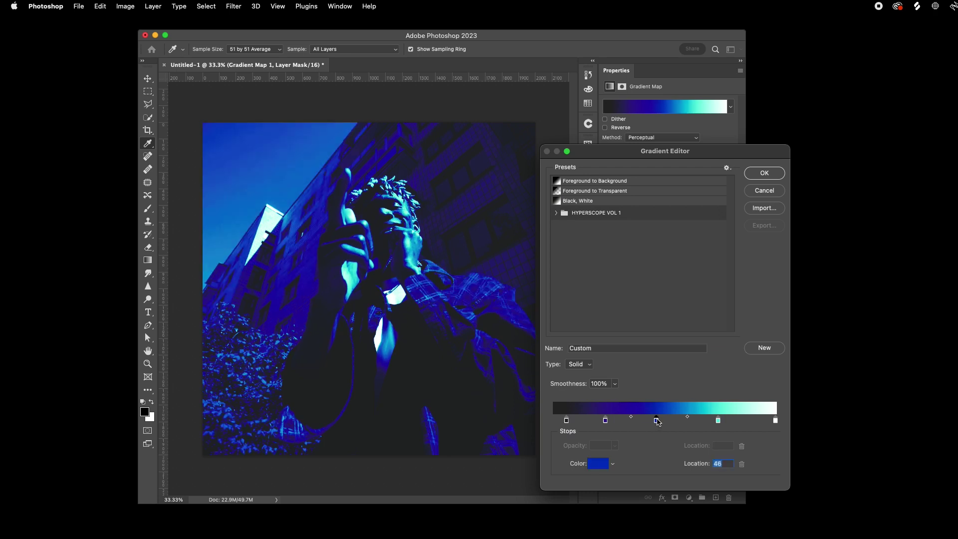
{"action": "left_click", "coordinate": [566, 420]}
{"action": "left_click", "coordinate": [598, 463]}
{"action": "left_click_drag", "start_coordinate": [244, 449], "coordinate": [196, 477]}
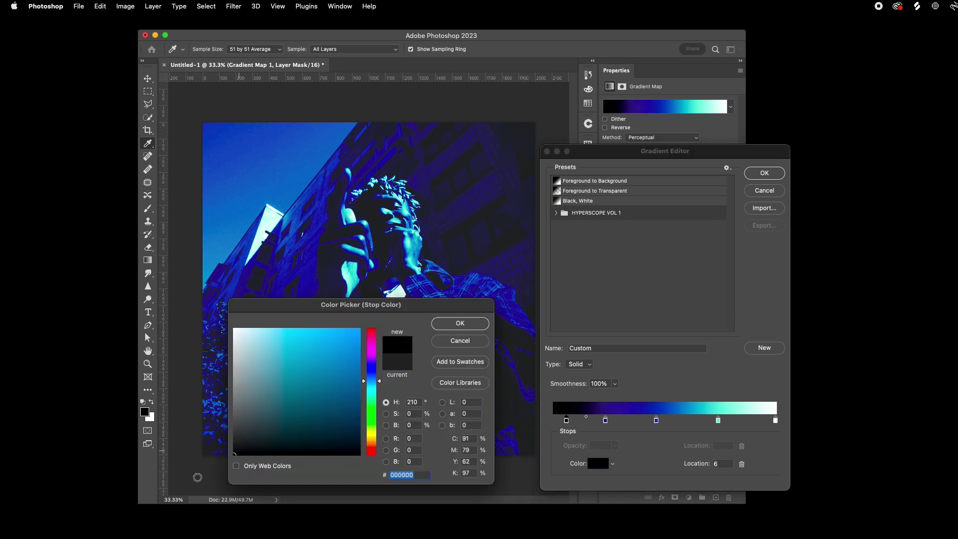
{"action": "left_click", "coordinate": [460, 323]}
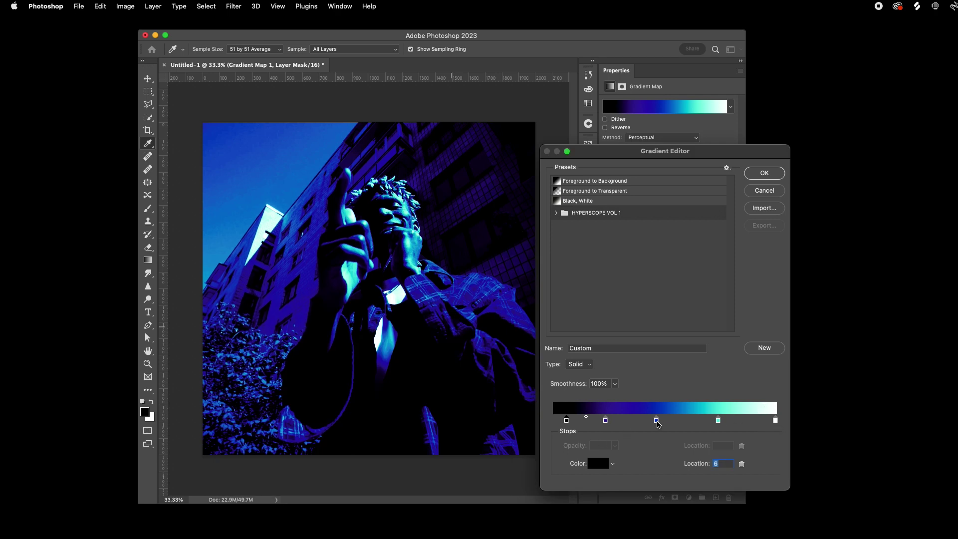
Try green on the middle stop, cancel to keep blue, and expand HYPERSCOPE VOL 1
{"action": "left_click", "coordinate": [656, 421]}
{"action": "left_click", "coordinate": [603, 465]}
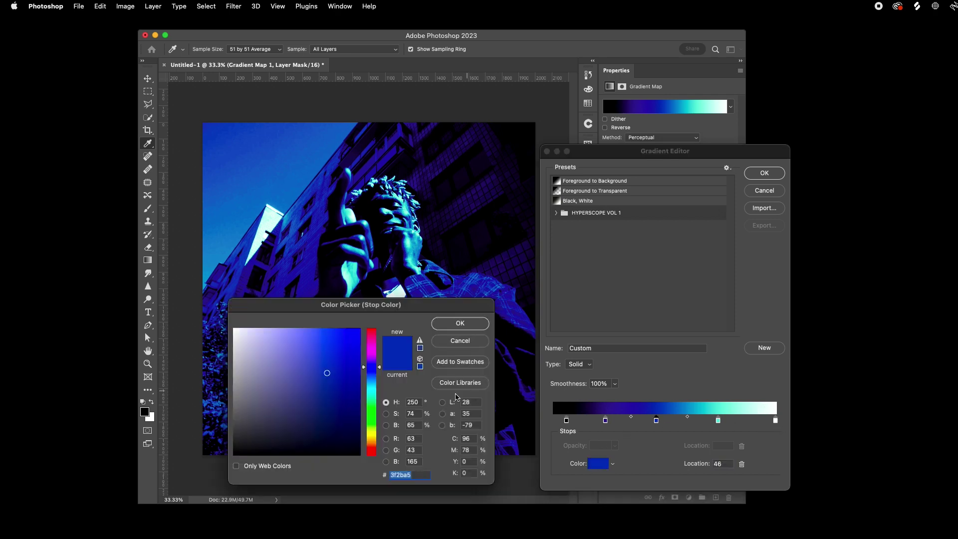
{"action": "left_click", "coordinate": [367, 411]}
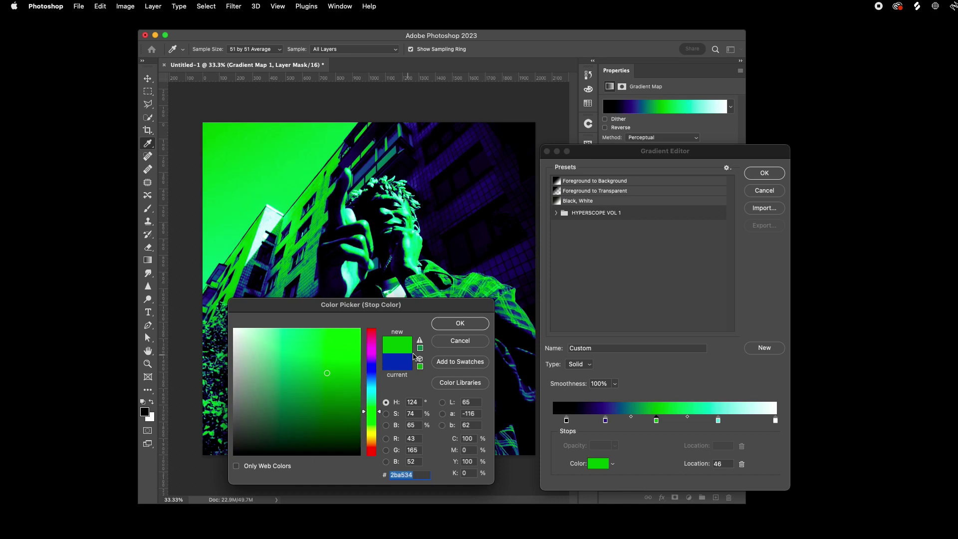
{"action": "left_click", "coordinate": [459, 340]}
{"action": "left_click", "coordinate": [556, 213]}
{"action": "scroll", "coordinate": [613, 260], "scroll_direction": "down", "scroll_amount": 5}
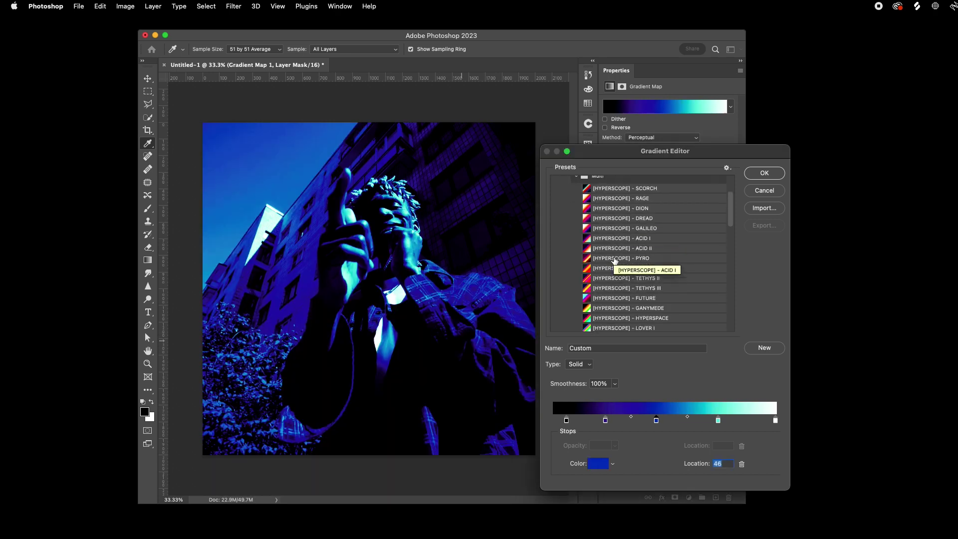
{"action": "scroll", "coordinate": [614, 262], "scroll_direction": "down", "scroll_amount": 5}
{"action": "scroll", "coordinate": [615, 264], "scroll_direction": "down", "scroll_amount": 5}
{"action": "scroll", "coordinate": [615, 266], "scroll_direction": "down", "scroll_amount": 5}
{"action": "scroll", "coordinate": [599, 274], "scroll_direction": "down", "scroll_amount": 3}
Preview LAVENDER, ROYALTY and CYBORG I, then confirm the AMETHYST gradient map
{"action": "left_click", "coordinate": [576, 282]}
{"action": "scroll", "coordinate": [576, 284], "scroll_direction": "down", "scroll_amount": 3}
{"action": "left_click", "coordinate": [575, 290]}
{"action": "scroll", "coordinate": [576, 288], "scroll_direction": "down", "scroll_amount": 3}
{"action": "left_click", "coordinate": [575, 279]}
{"action": "scroll", "coordinate": [591, 262], "scroll_direction": "down", "scroll_amount": 5}
{"action": "left_click", "coordinate": [605, 197]}
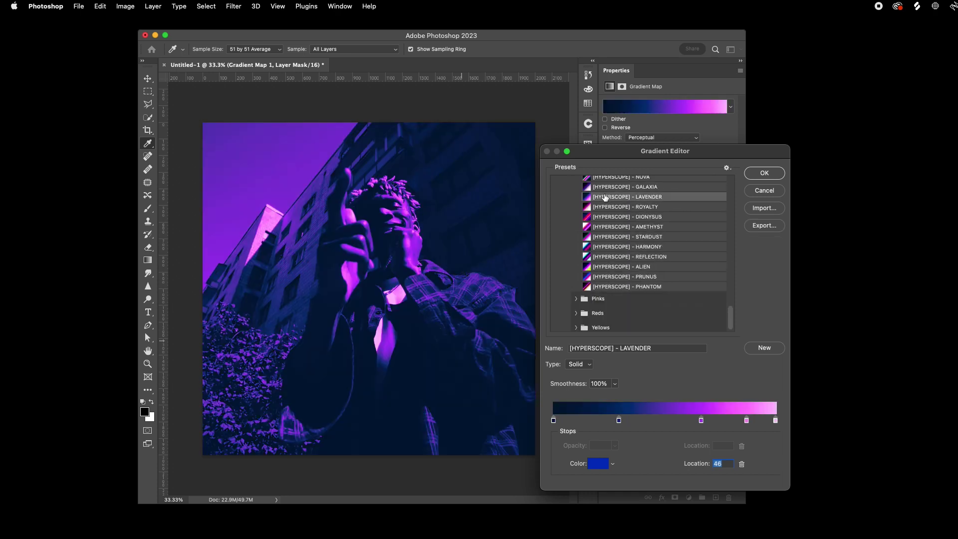
{"action": "left_click", "coordinate": [605, 208]}
{"action": "scroll", "coordinate": [623, 255], "scroll_direction": "up", "scroll_amount": 5}
{"action": "left_click", "coordinate": [622, 244]}
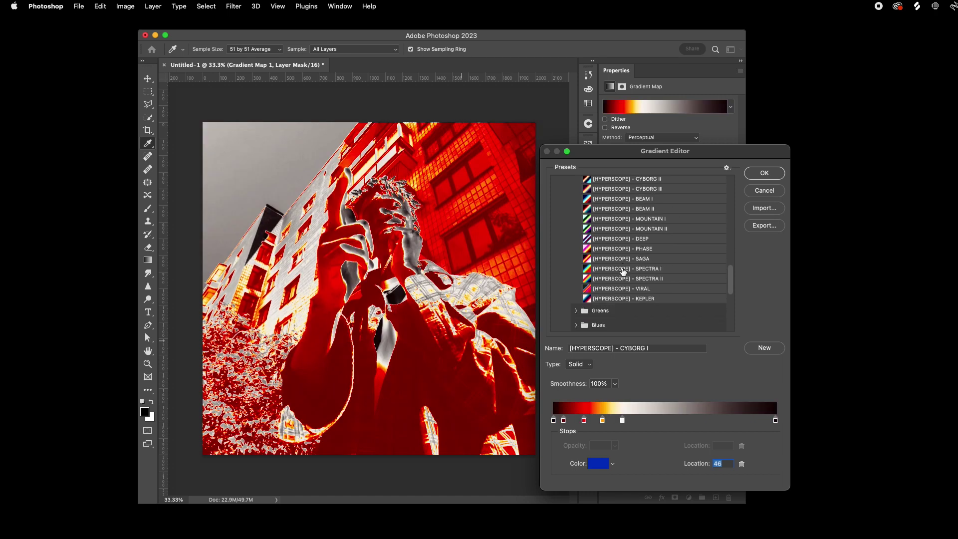
{"action": "scroll", "coordinate": [622, 272], "scroll_direction": "down", "scroll_amount": 3}
{"action": "scroll", "coordinate": [622, 273], "scroll_direction": "down", "scroll_amount": 2}
{"action": "scroll", "coordinate": [602, 213], "scroll_direction": "down", "scroll_amount": 2}
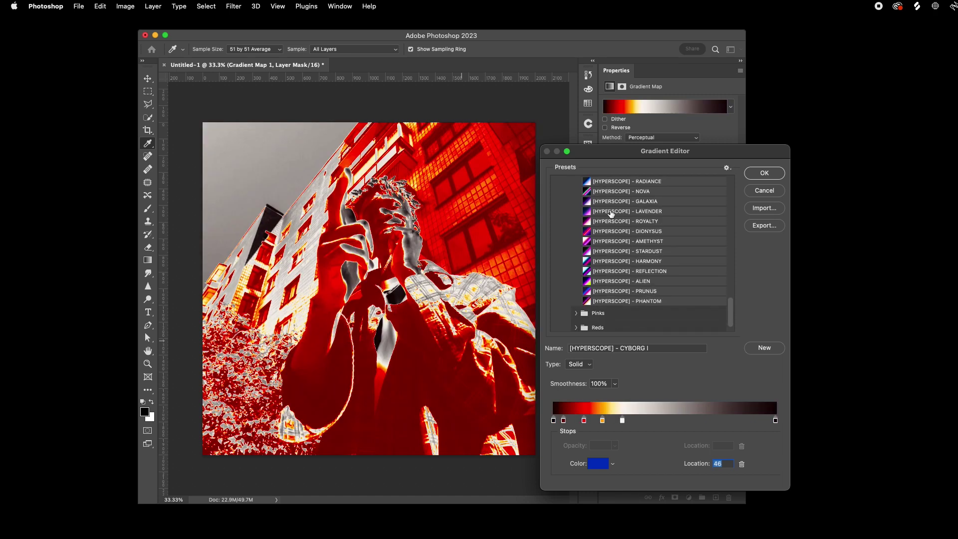
{"action": "left_click", "coordinate": [617, 236]}
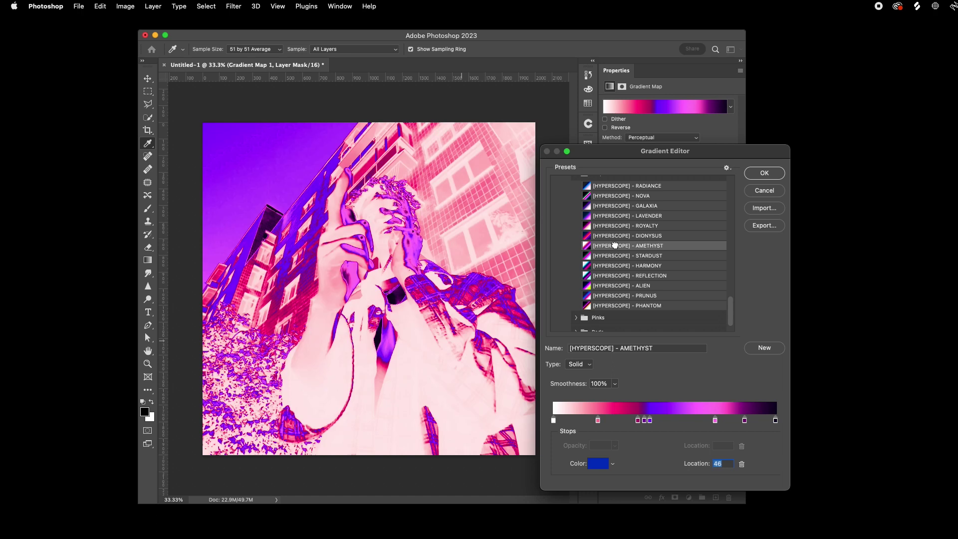
{"action": "left_click_drag", "start_coordinate": [594, 160], "coordinate": [607, 130]}
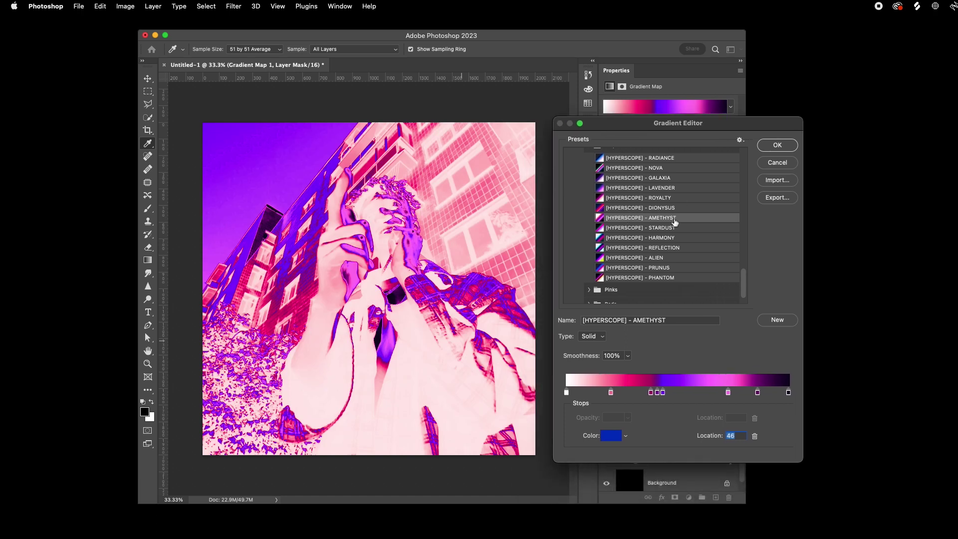
{"action": "left_click", "coordinate": [795, 143]}
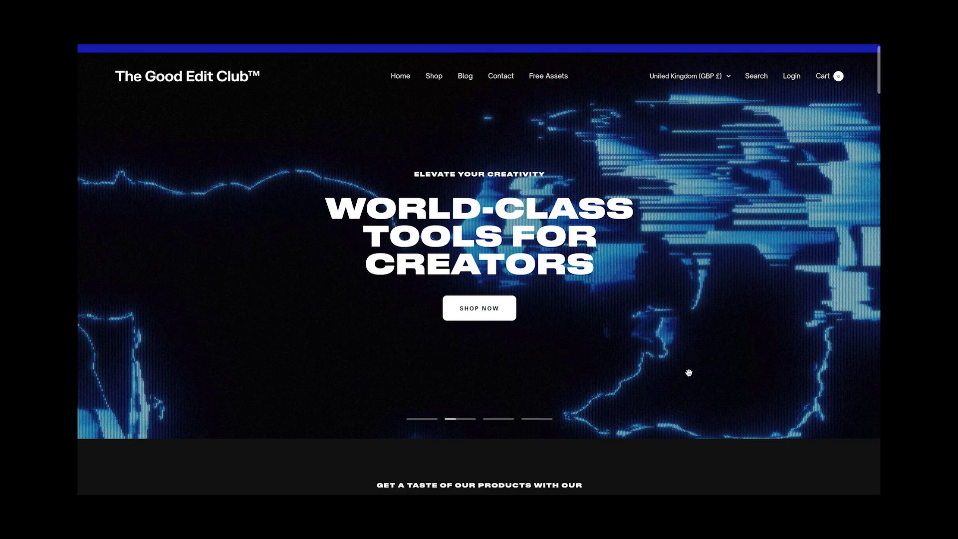
{"action": "scroll", "coordinate": [688, 376], "scroll_direction": "down", "scroll_amount": 5}
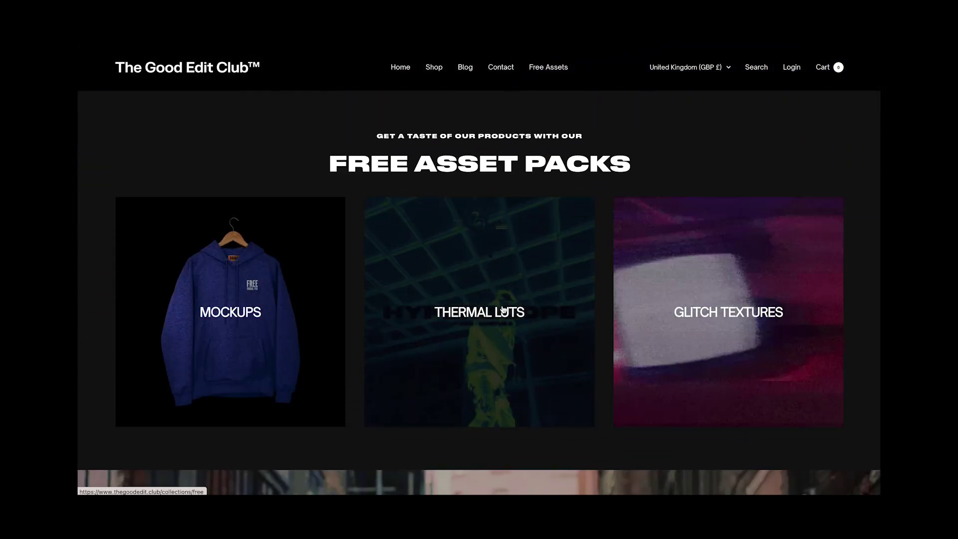
Go from Thermal LUTs via HYPERSCOPE Free to HYPERSCOPE LUTs Vol 1 and browse its examples
{"action": "left_click", "coordinate": [488, 325]}
{"action": "scroll", "coordinate": [501, 309], "scroll_direction": "down", "scroll_amount": 2}
{"action": "scroll", "coordinate": [502, 309], "scroll_direction": "down", "scroll_amount": 1}
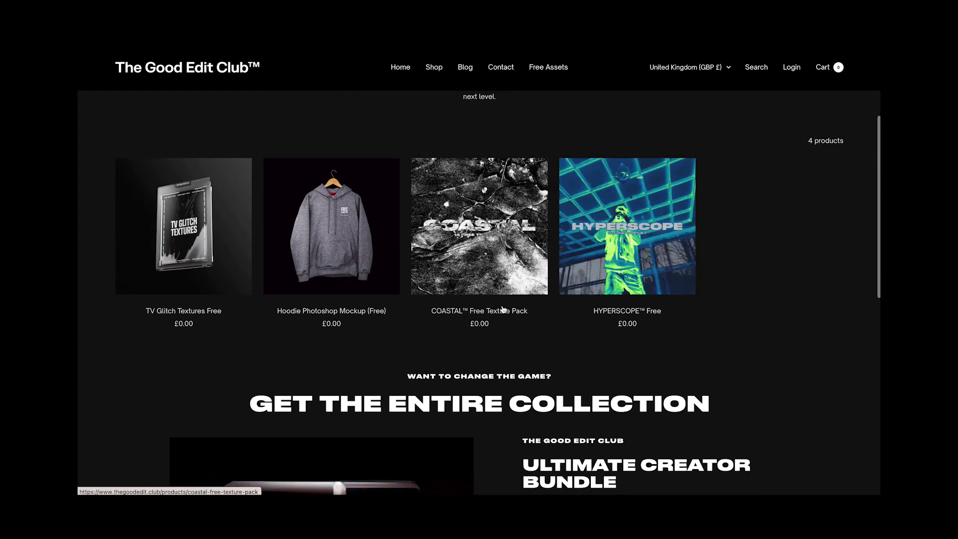
{"action": "left_click", "coordinate": [613, 244]}
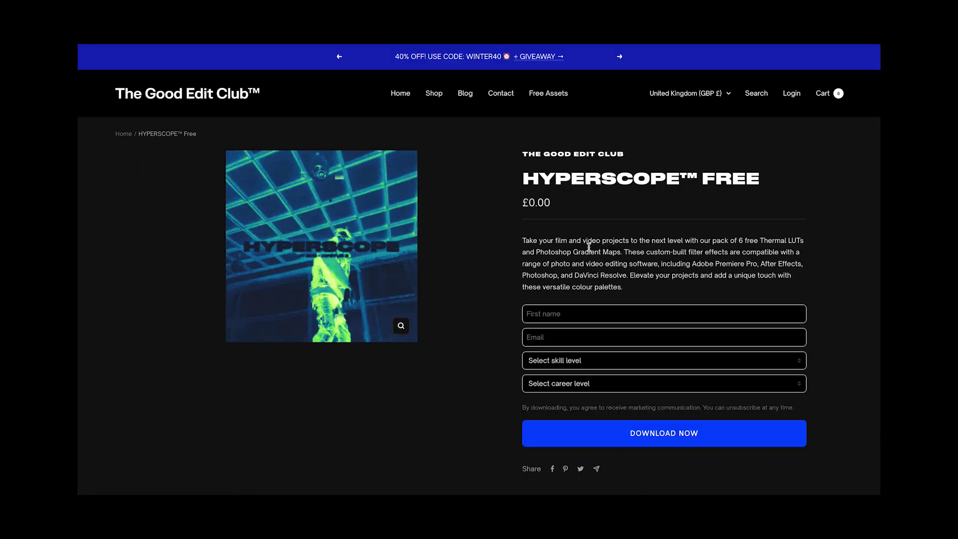
{"action": "scroll", "coordinate": [505, 368], "scroll_direction": "down", "scroll_amount": 1}
{"action": "scroll", "coordinate": [505, 369], "scroll_direction": "down", "scroll_amount": 1}
{"action": "scroll", "coordinate": [506, 369], "scroll_direction": "down", "scroll_amount": 3}
{"action": "scroll", "coordinate": [506, 369], "scroll_direction": "down", "scroll_amount": 1}
{"action": "scroll", "coordinate": [505, 369], "scroll_direction": "down", "scroll_amount": 1}
{"action": "scroll", "coordinate": [505, 369], "scroll_direction": "down", "scroll_amount": 1}
{"action": "scroll", "coordinate": [505, 368], "scroll_direction": "down", "scroll_amount": 3}
{"action": "scroll", "coordinate": [505, 369], "scroll_direction": "down", "scroll_amount": 1}
{"action": "scroll", "coordinate": [506, 369], "scroll_direction": "down", "scroll_amount": 1}
{"action": "scroll", "coordinate": [505, 368], "scroll_direction": "down", "scroll_amount": 2}
{"action": "scroll", "coordinate": [505, 370], "scroll_direction": "down", "scroll_amount": 2}
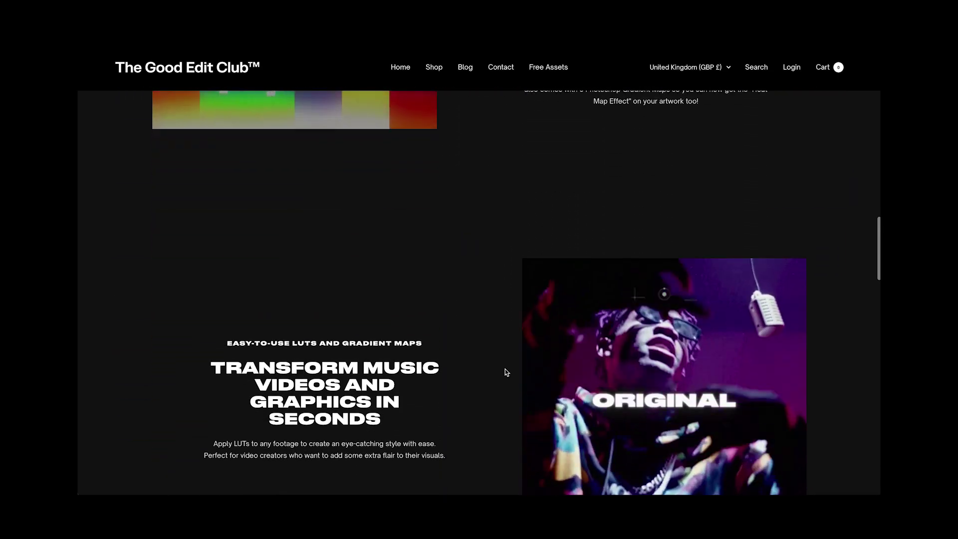
{"action": "scroll", "coordinate": [505, 369], "scroll_direction": "down", "scroll_amount": 1}
{"action": "scroll", "coordinate": [505, 369], "scroll_direction": "down", "scroll_amount": 3}
{"action": "scroll", "coordinate": [506, 370], "scroll_direction": "down", "scroll_amount": 1}
{"action": "scroll", "coordinate": [505, 369], "scroll_direction": "down", "scroll_amount": 2}
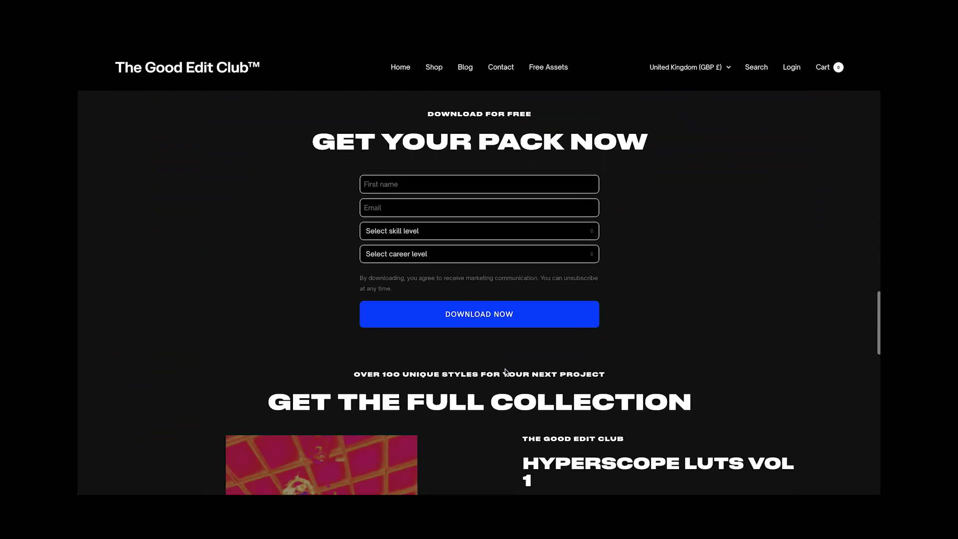
{"action": "scroll", "coordinate": [505, 369], "scroll_direction": "down", "scroll_amount": 1}
{"action": "scroll", "coordinate": [505, 370], "scroll_direction": "down", "scroll_amount": 2}
{"action": "scroll", "coordinate": [596, 357], "scroll_direction": "down", "scroll_amount": 1}
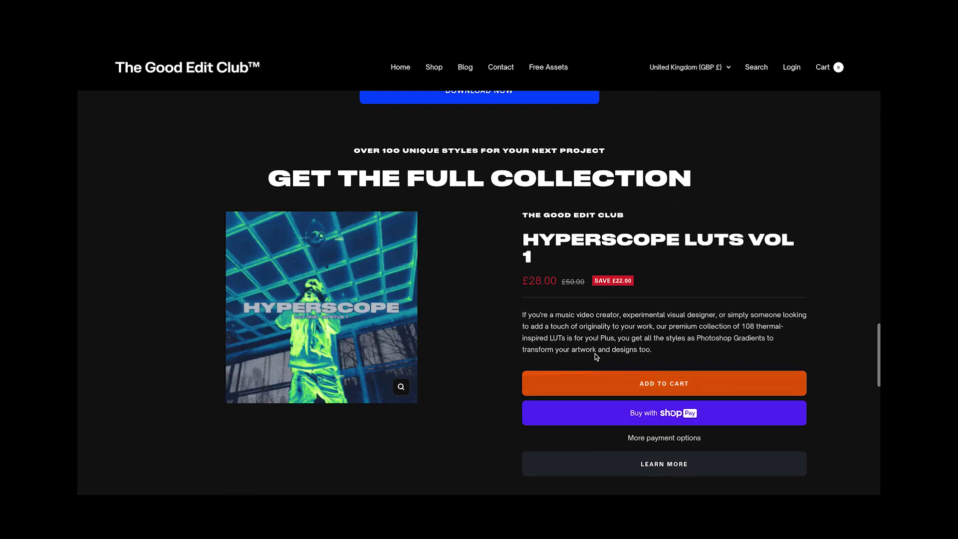
{"action": "left_click", "coordinate": [596, 238]}
{"action": "scroll", "coordinate": [472, 377], "scroll_direction": "down", "scroll_amount": 1}
{"action": "scroll", "coordinate": [472, 376], "scroll_direction": "down", "scroll_amount": 2}
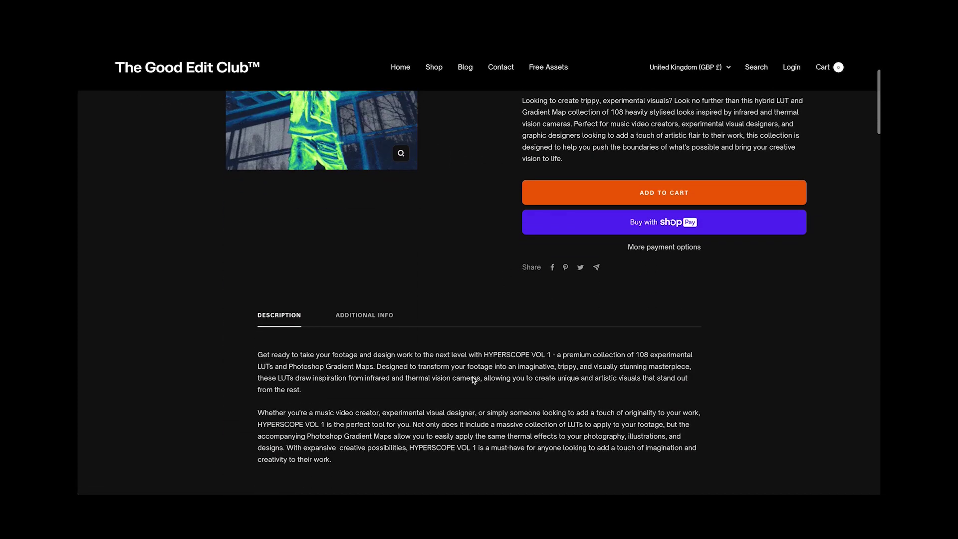
{"action": "scroll", "coordinate": [472, 376], "scroll_direction": "down", "scroll_amount": 1}
{"action": "scroll", "coordinate": [472, 377], "scroll_direction": "down", "scroll_amount": 3}
{"action": "scroll", "coordinate": [473, 377], "scroll_direction": "down", "scroll_amount": 3}
{"action": "scroll", "coordinate": [471, 226], "scroll_direction": "down", "scroll_amount": 1}
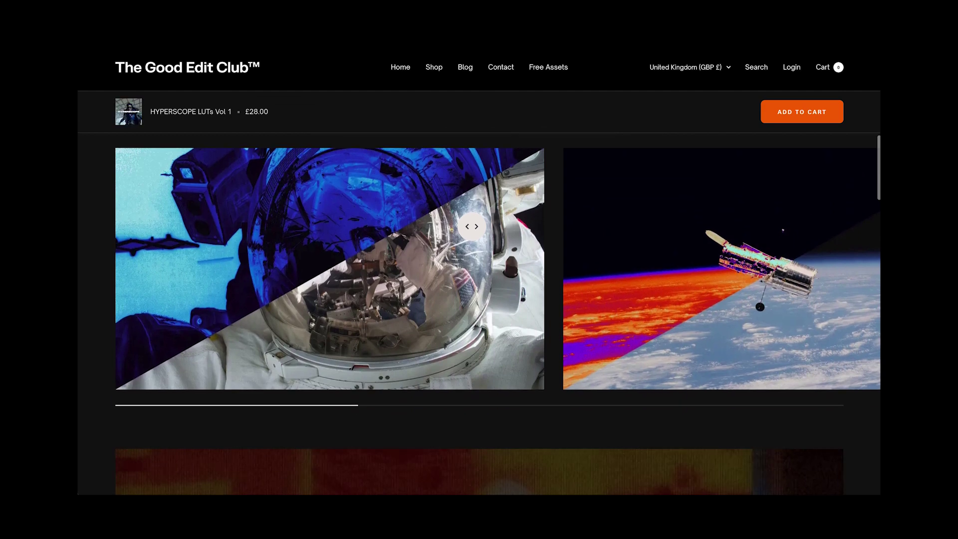
{"action": "mouse_move", "coordinate": [706, 308]}
{"action": "left_mouse_down"}
{"action": "mouse_move", "coordinate": [569, 320]}
{"action": "mouse_move", "coordinate": [199, 303]}
{"action": "left_mouse_up"}
{"action": "scroll", "coordinate": [199, 303], "scroll_direction": "down", "scroll_amount": 2}
{"action": "scroll", "coordinate": [199, 303], "scroll_direction": "down", "scroll_amount": 3}
{"action": "scroll", "coordinate": [200, 306], "scroll_direction": "down", "scroll_amount": 2}
{"action": "scroll", "coordinate": [199, 305], "scroll_direction": "down", "scroll_amount": 4}
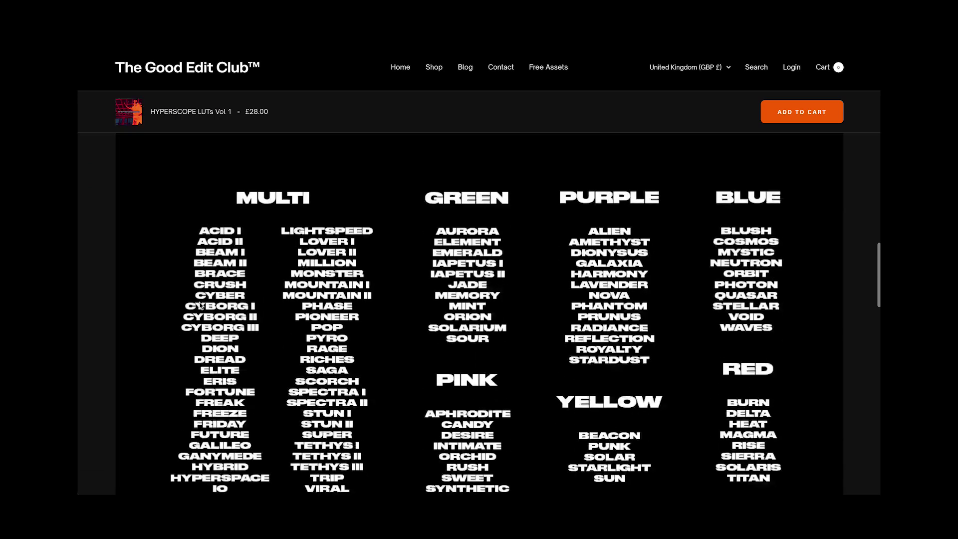
{"action": "scroll", "coordinate": [200, 306], "scroll_direction": "down", "scroll_amount": 1}
{"action": "scroll", "coordinate": [200, 301], "scroll_direction": "down", "scroll_amount": 5}
{"action": "scroll", "coordinate": [201, 301], "scroll_direction": "down", "scroll_amount": 1}
{"action": "scroll", "coordinate": [198, 272], "scroll_direction": "down", "scroll_amount": 2}
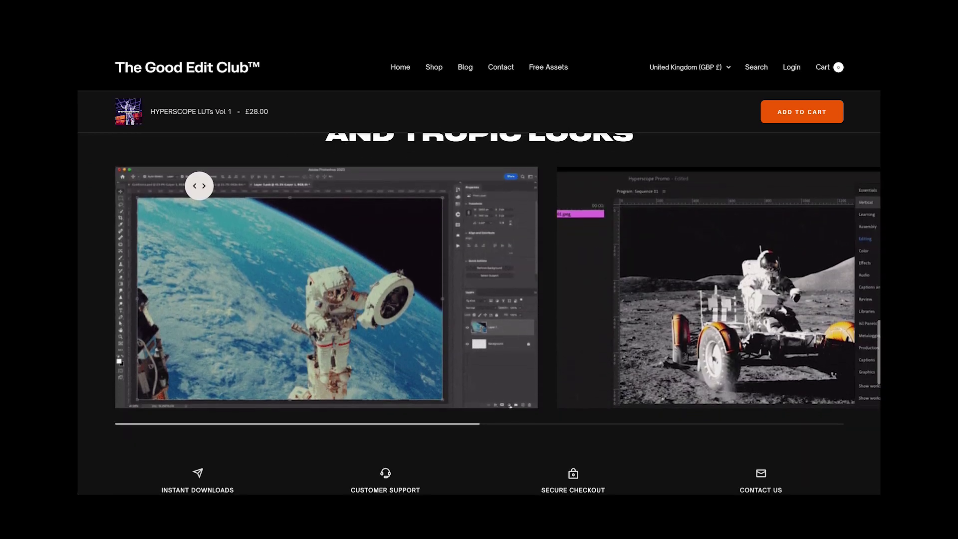